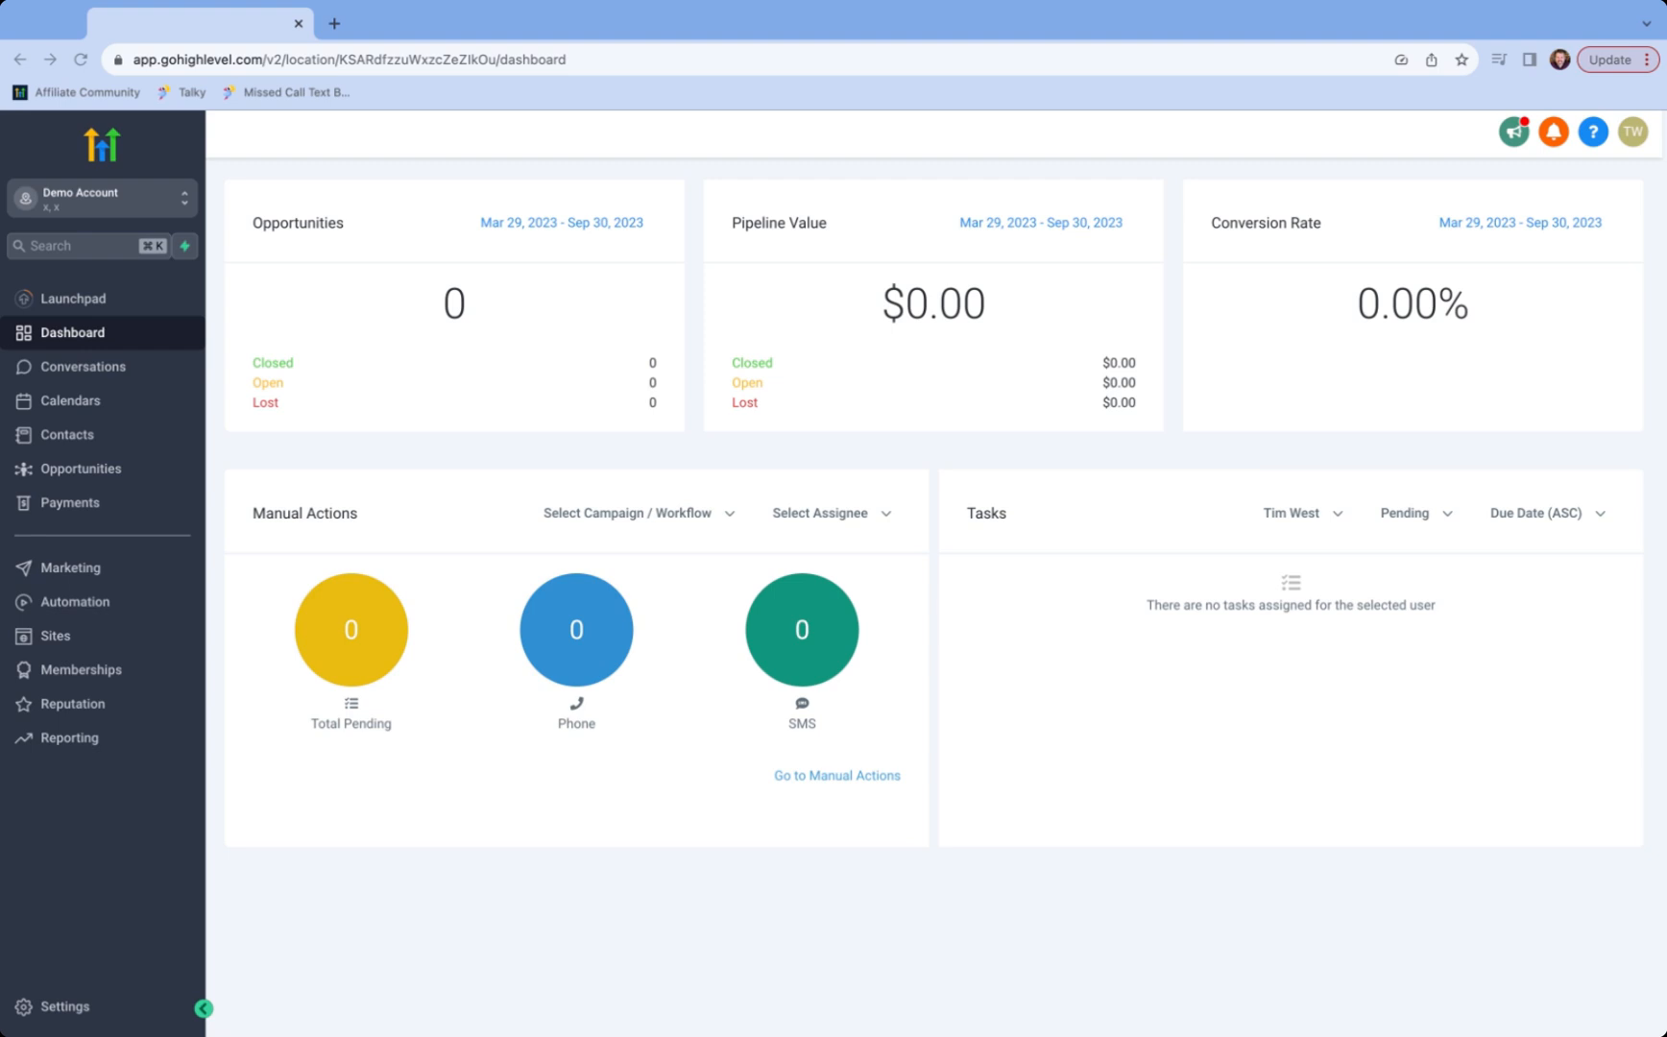
- Create a new blank form, Form 0, from the Sites Forms builder list
{"action": "left_click", "coordinate": [69, 567]}
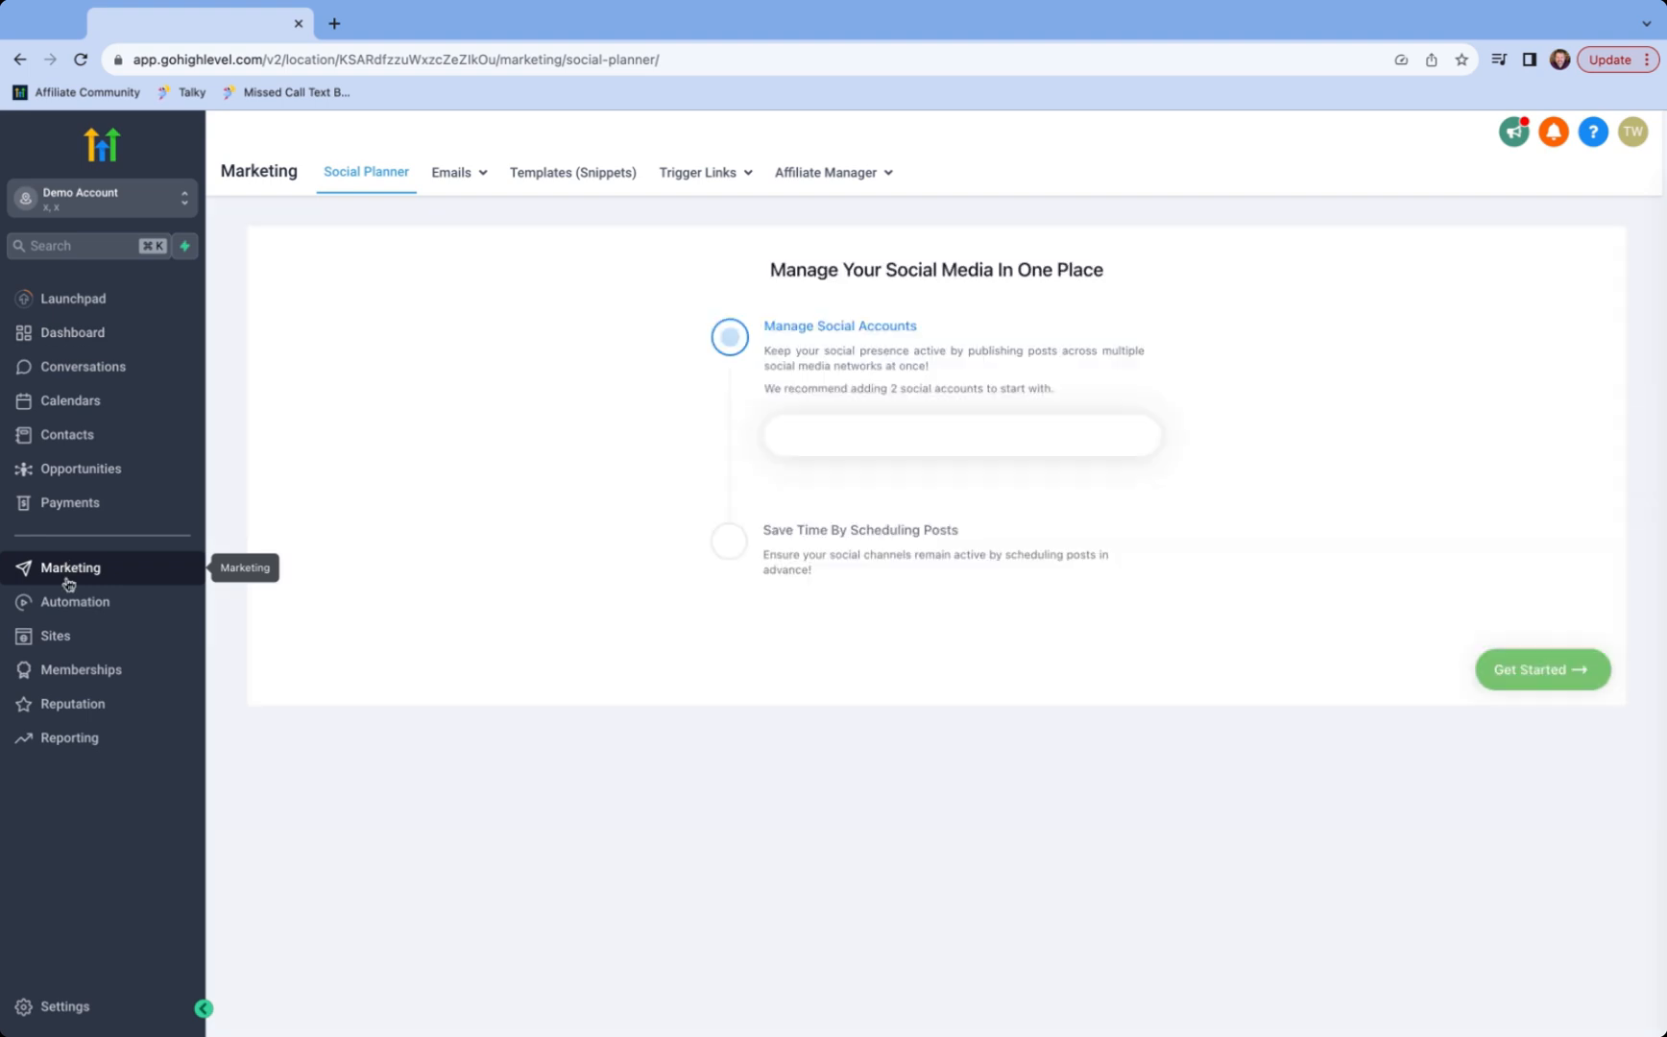
{"action": "left_click", "coordinate": [67, 634]}
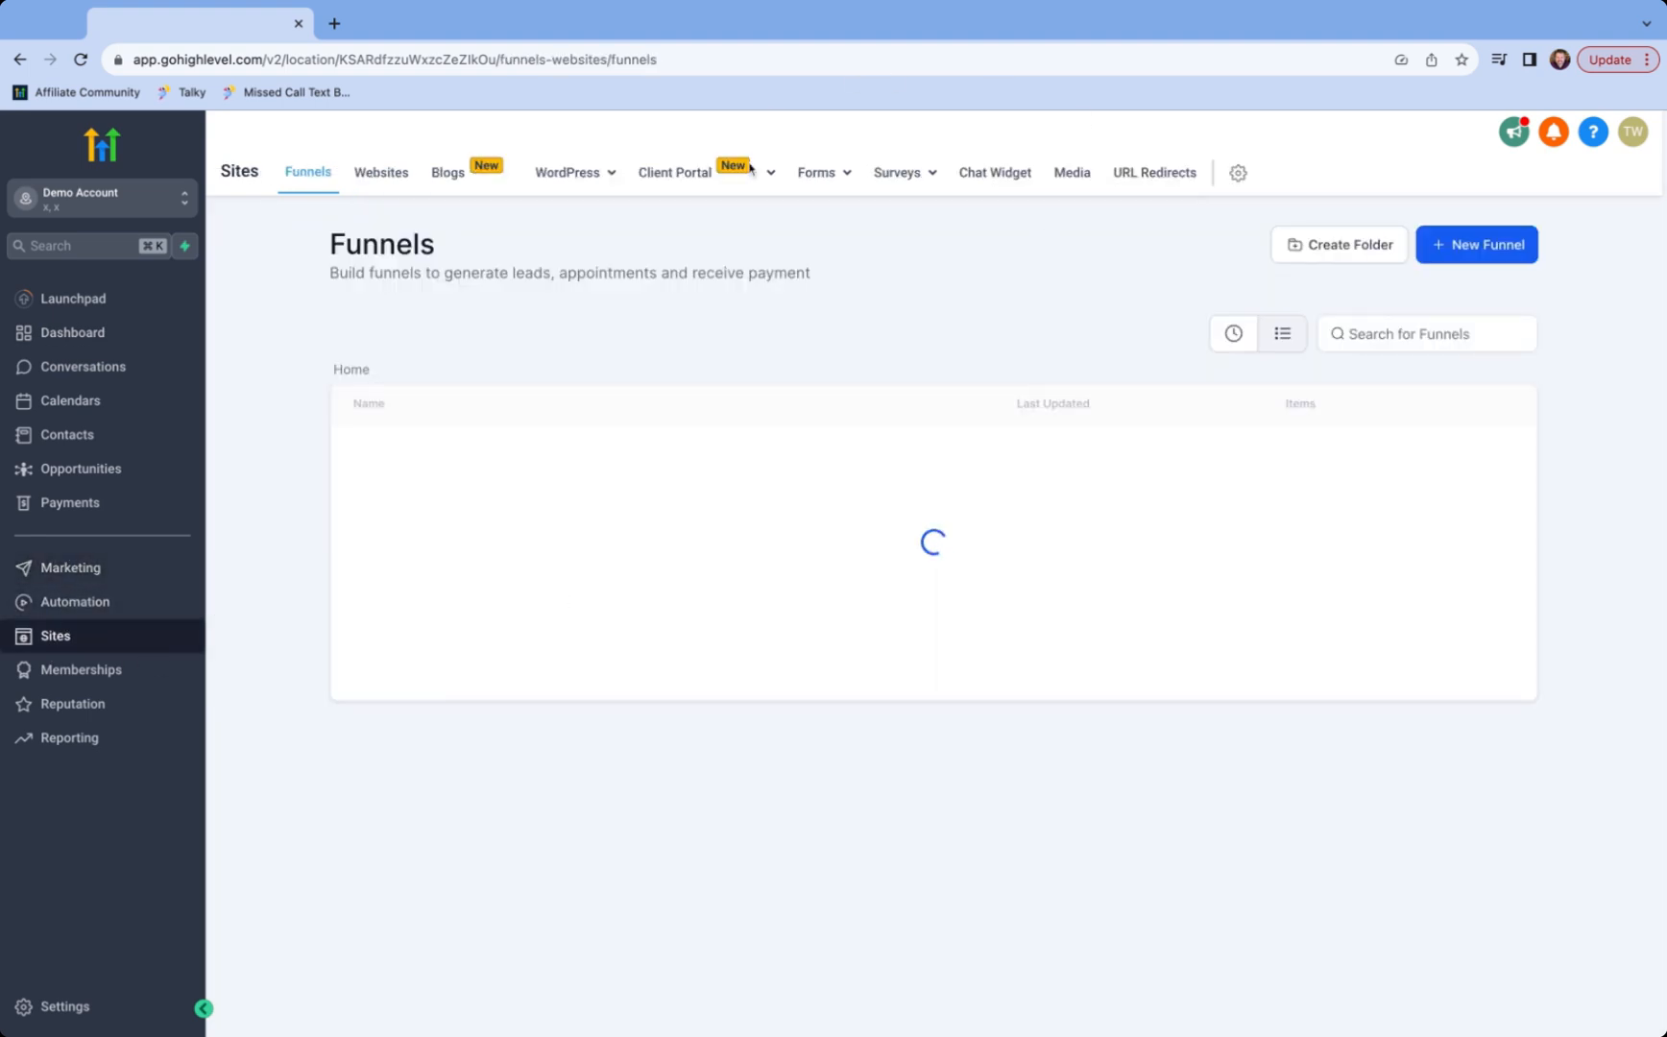
{"action": "mouse_move", "coordinate": [838, 171]}
{"action": "left_click", "coordinate": [790, 213]}
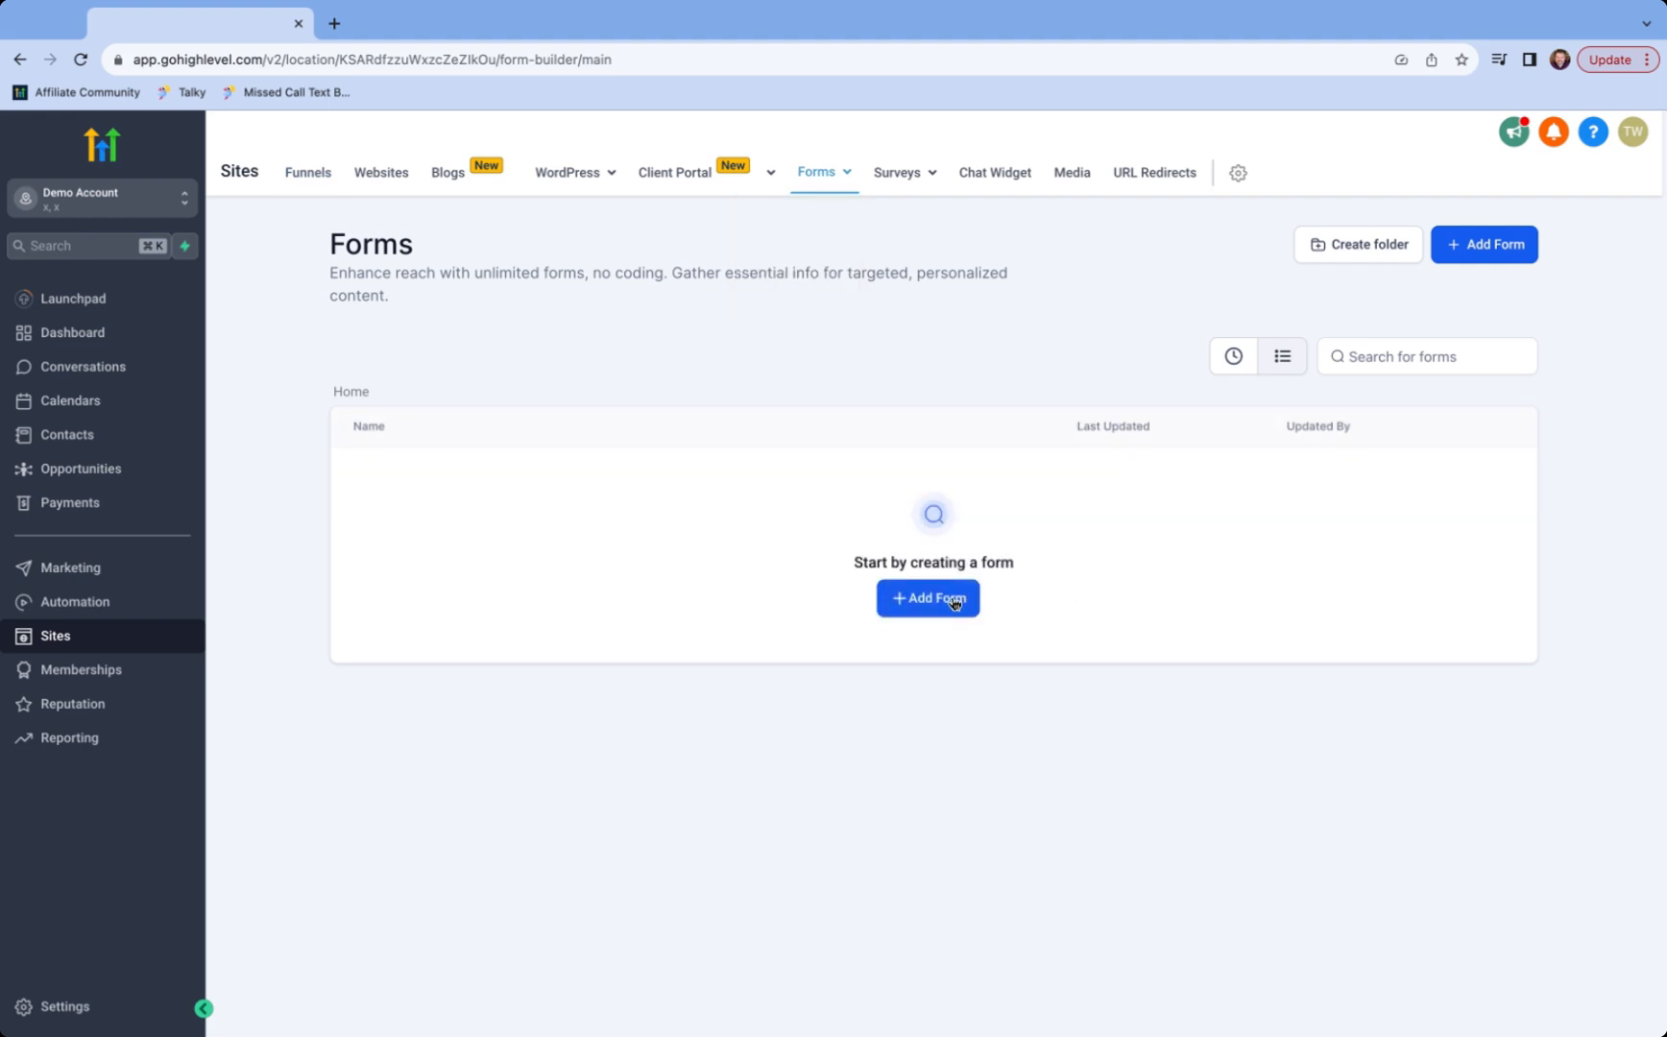
{"action": "left_click", "coordinate": [956, 603]}
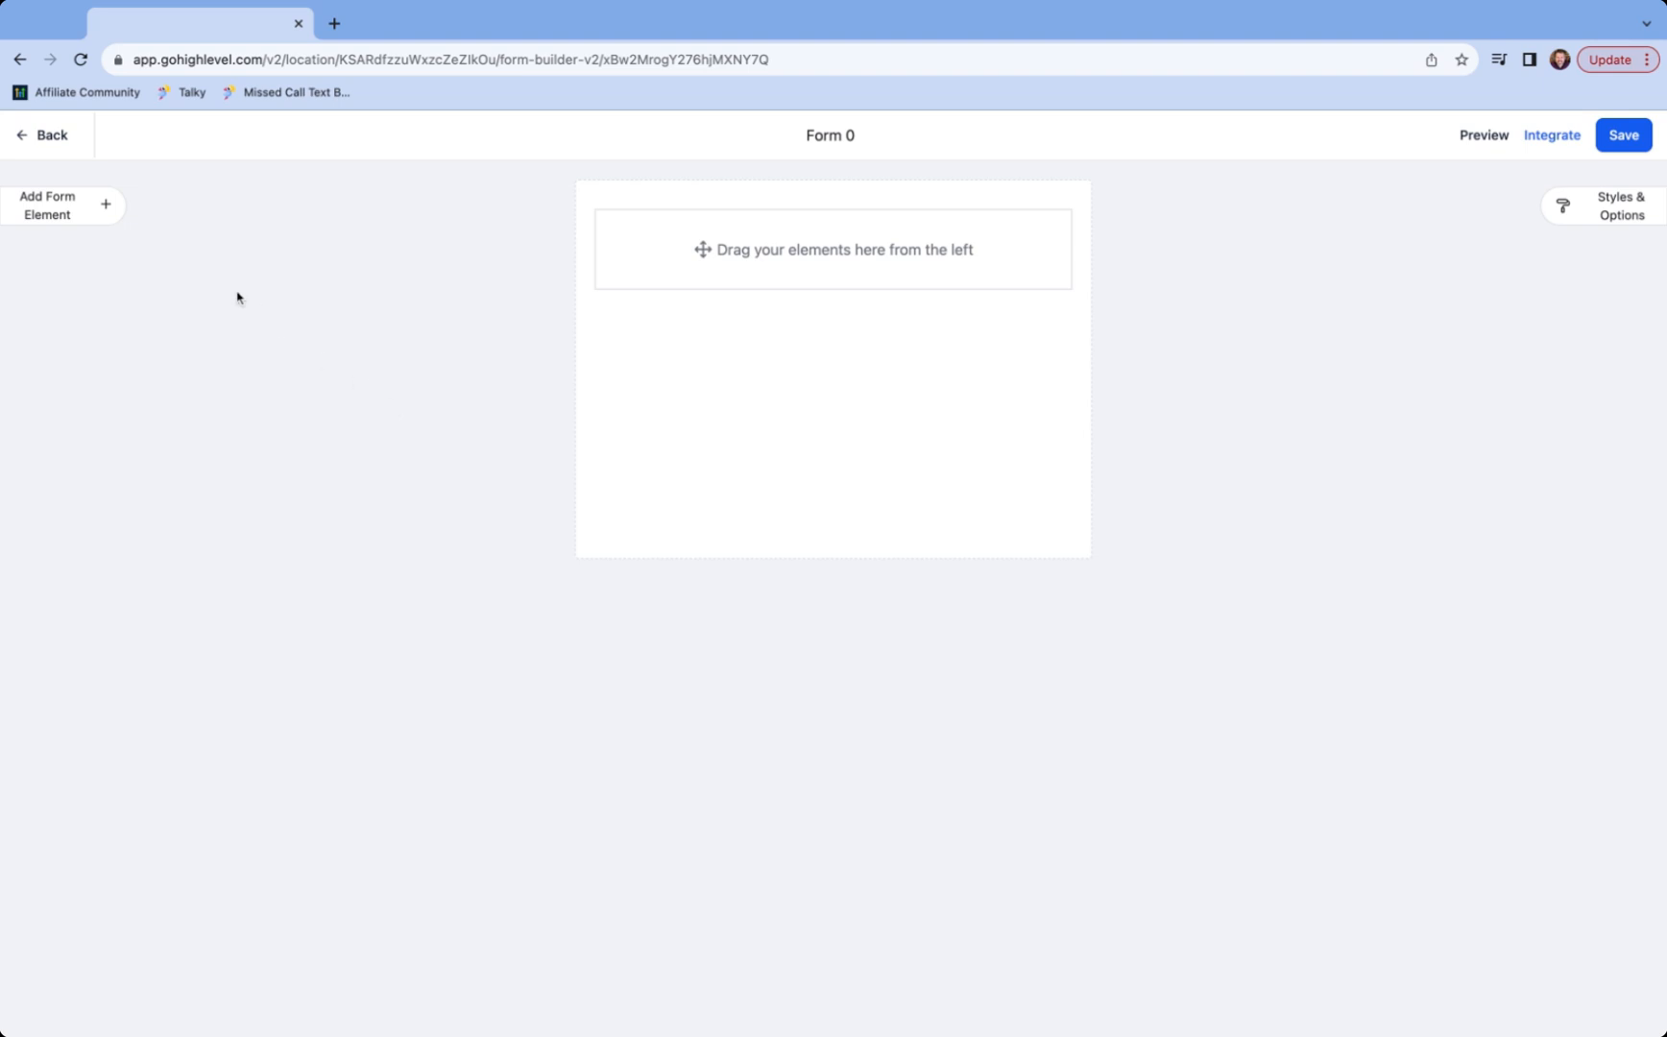
- Add First Name, Email and terms-and-conditions checkbox fields, with Email placed above the checkbox
{"action": "left_click", "coordinate": [67, 205]}
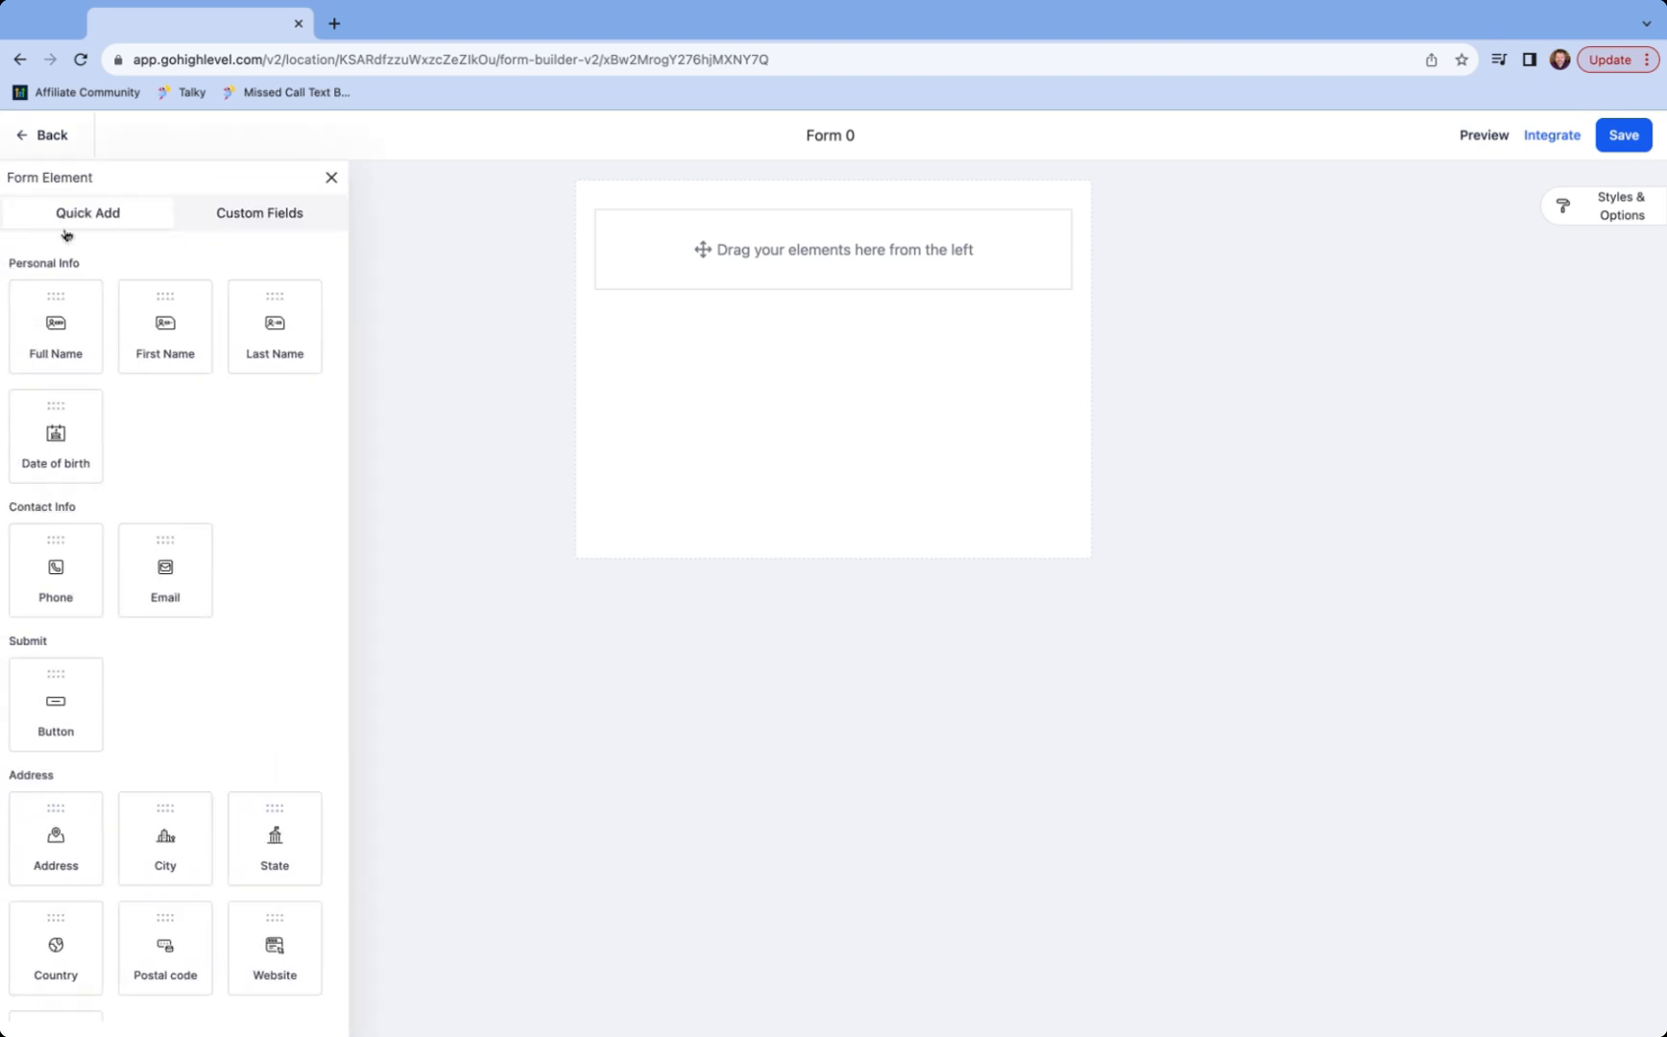
{"action": "left_click_drag", "start_coordinate": [159, 338], "coordinate": [790, 262]}
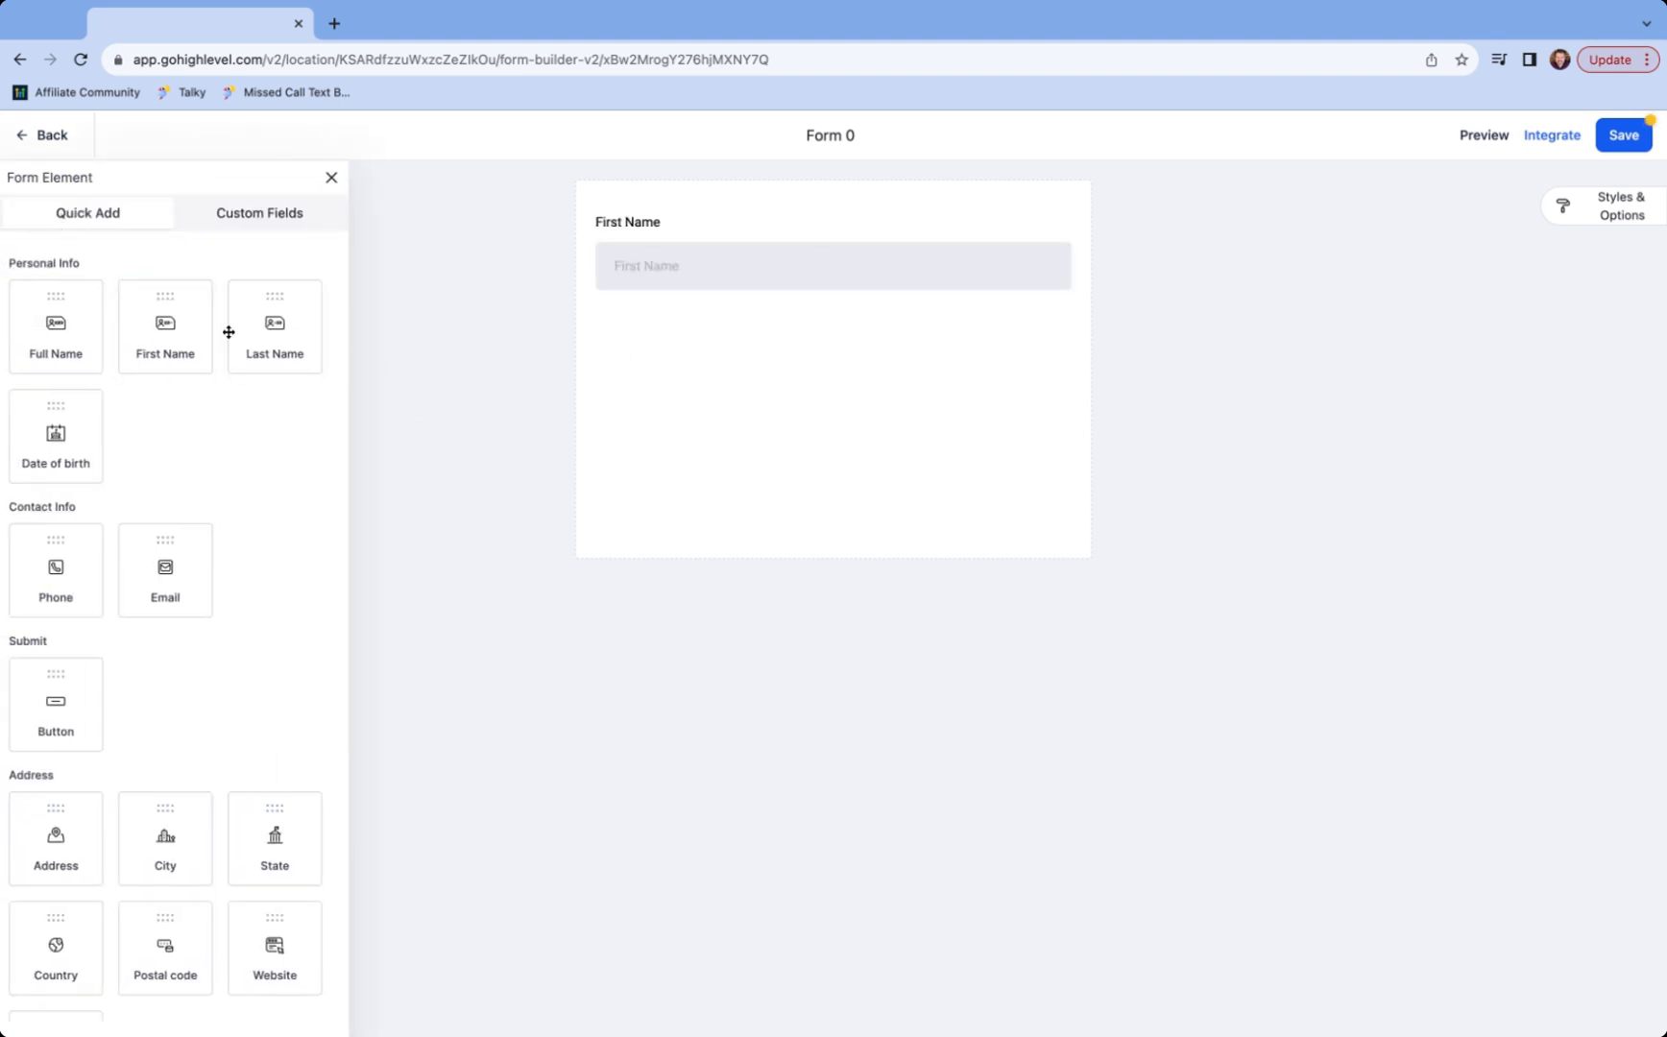
{"action": "left_click_drag", "start_coordinate": [163, 567], "coordinate": [659, 377]}
{"action": "scroll", "coordinate": [338, 519], "scroll_direction": "down", "scroll_amount": 5}
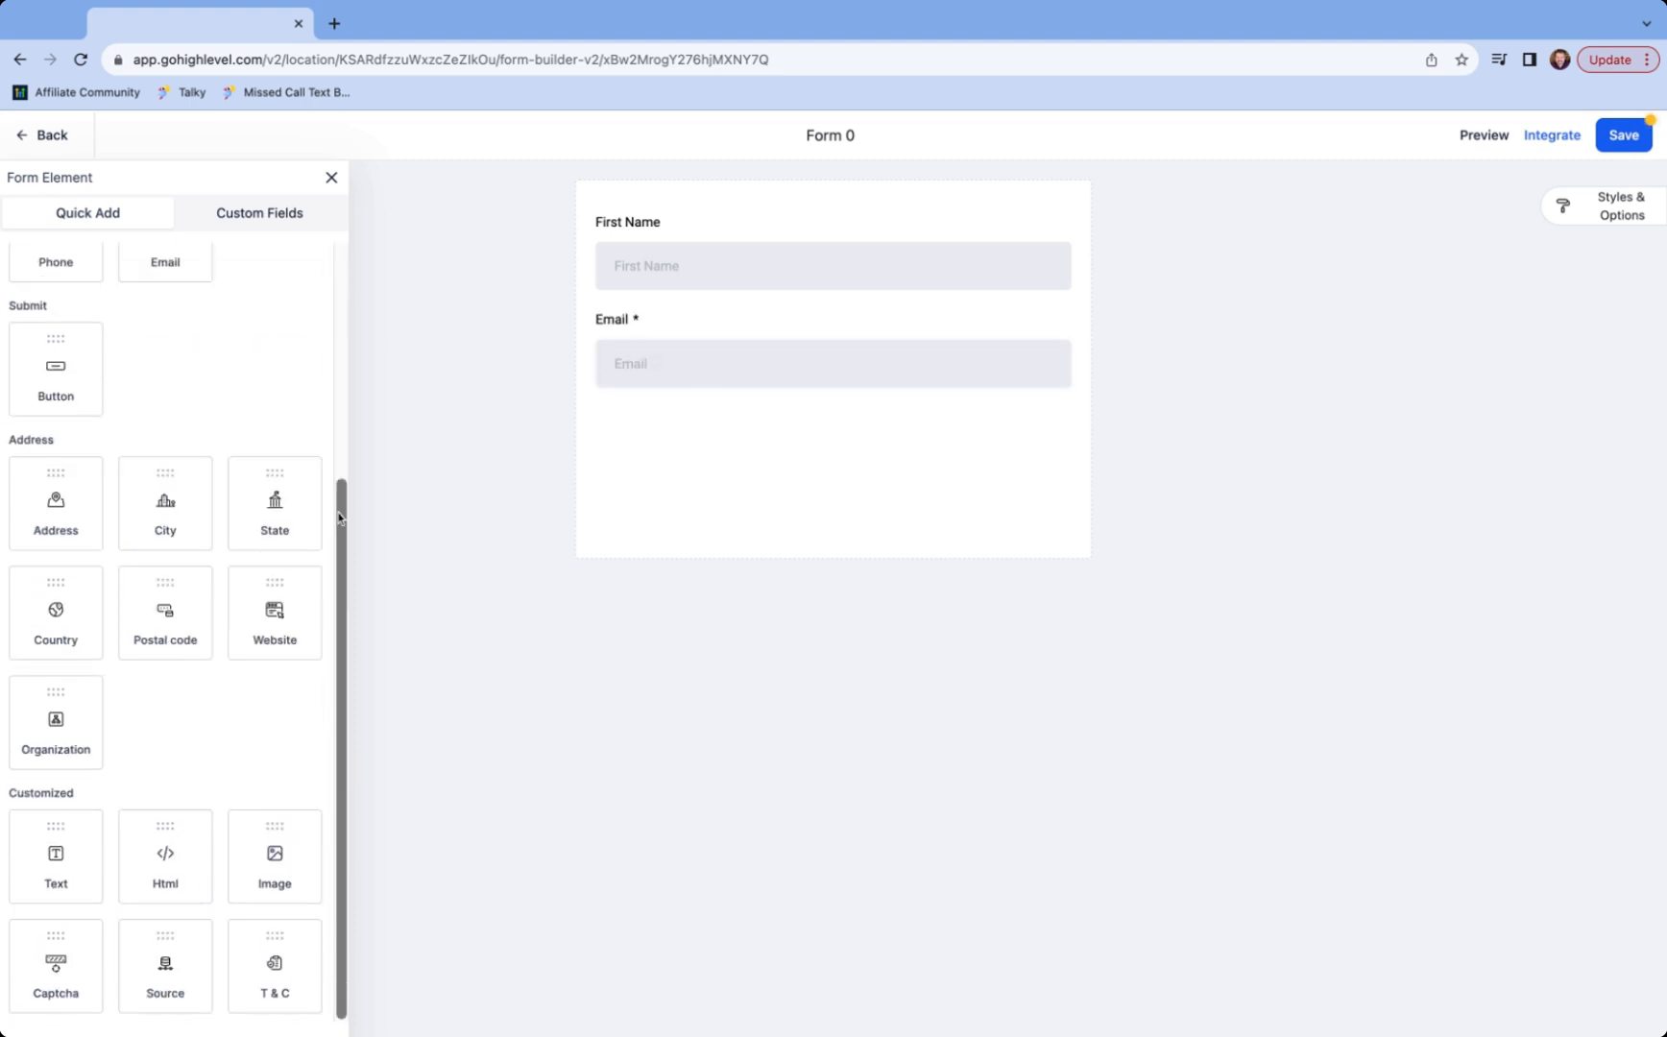
{"action": "left_click_drag", "start_coordinate": [272, 957], "coordinate": [656, 479]}
{"action": "left_click", "coordinate": [624, 418]}
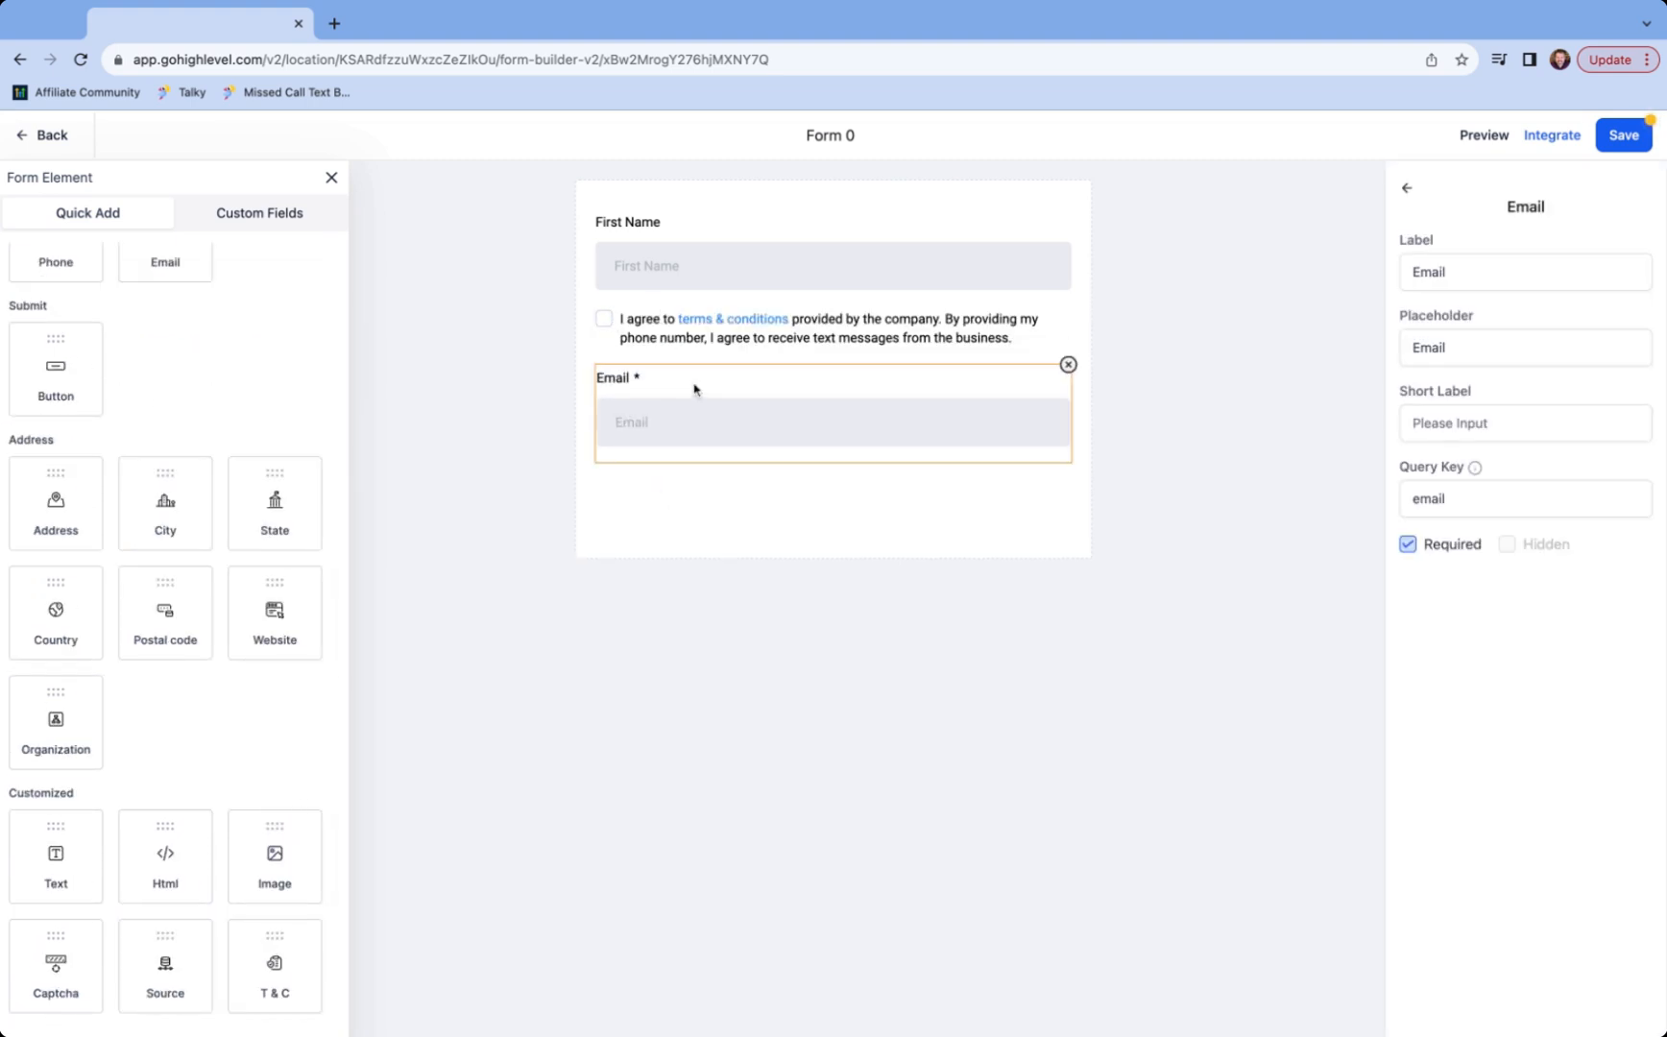
{"action": "left_click_drag", "start_coordinate": [696, 387], "coordinate": [697, 310]}
- Add a submit button below the terms-and-conditions checkbox
{"action": "scroll", "coordinate": [288, 537], "scroll_direction": "up", "scroll_amount": 5}
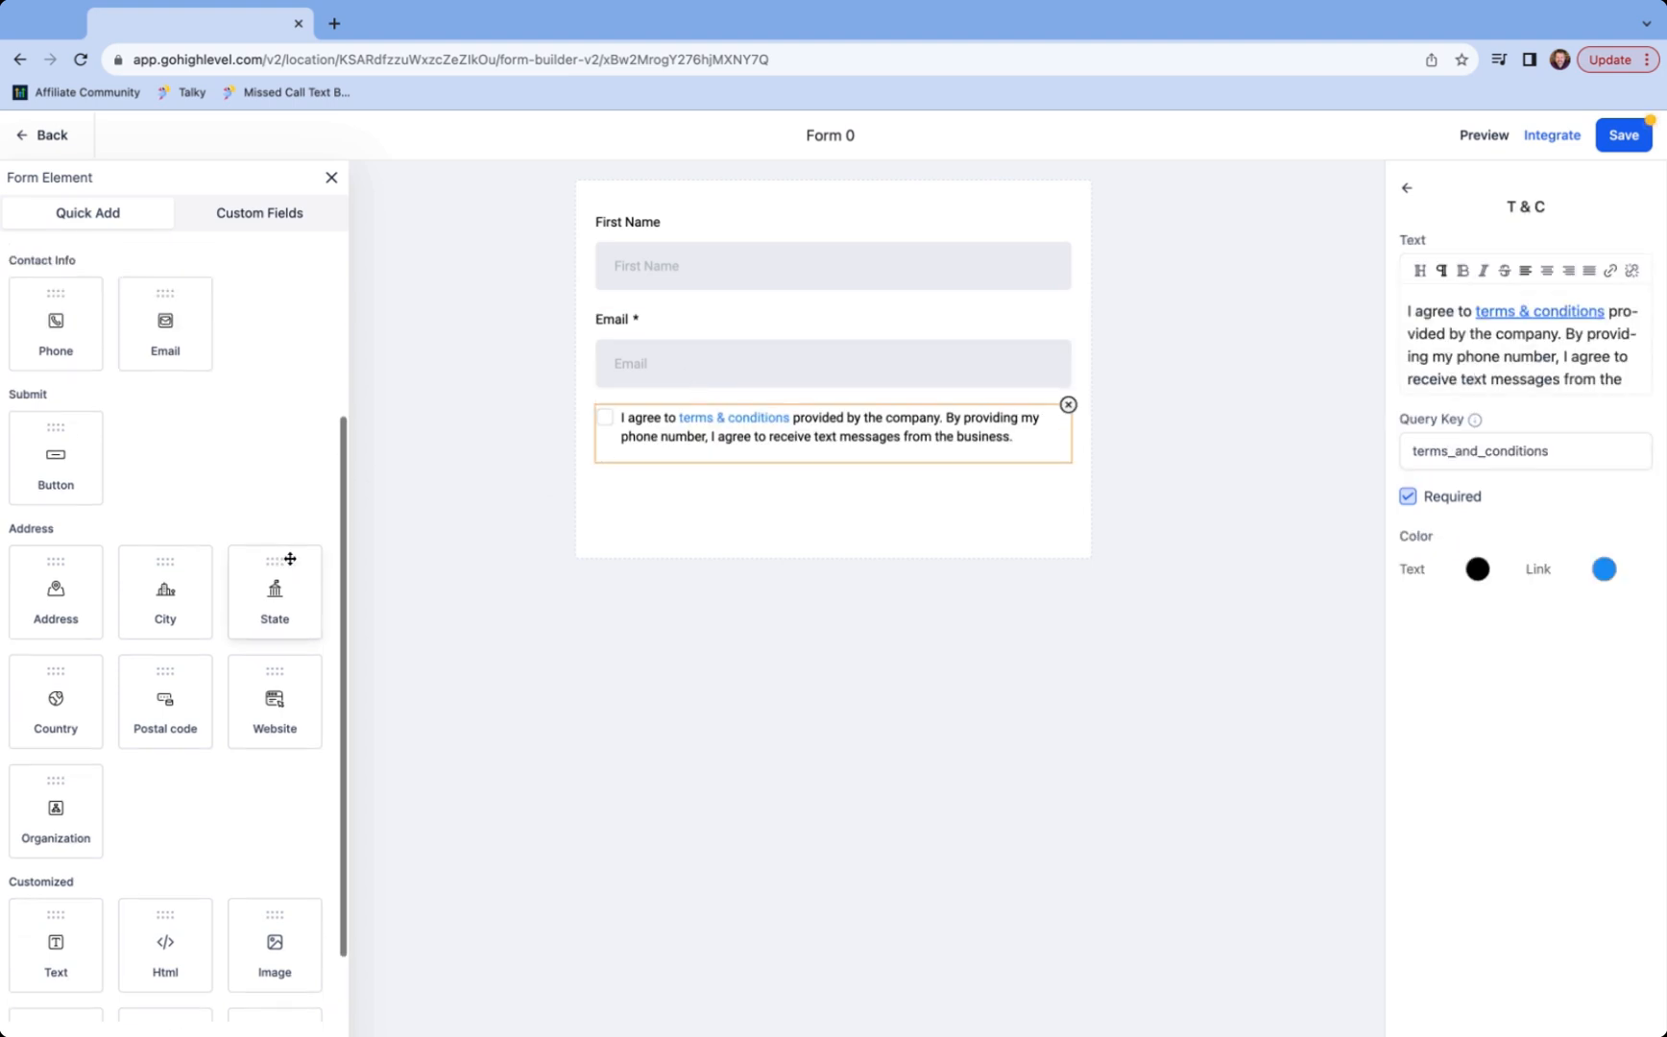
{"action": "left_click_drag", "start_coordinate": [93, 699], "coordinate": [687, 511]}
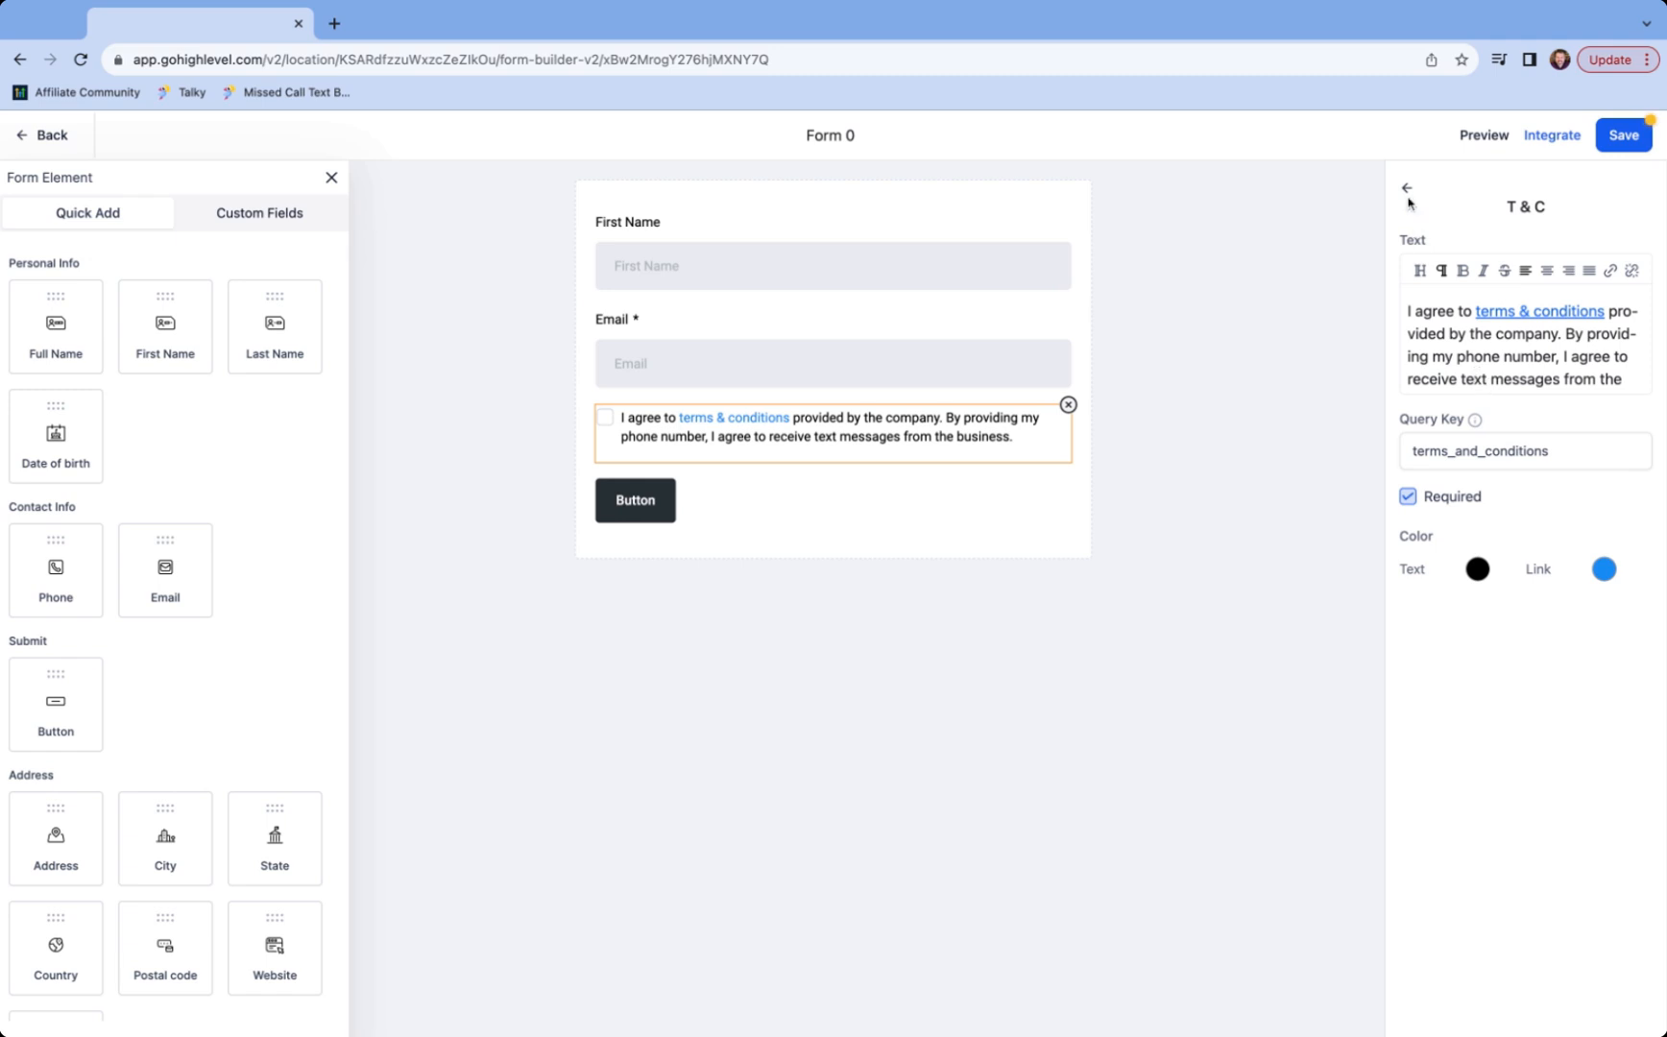
{"action": "left_click", "coordinate": [1349, 238]}
{"action": "left_click", "coordinate": [1642, 192]}
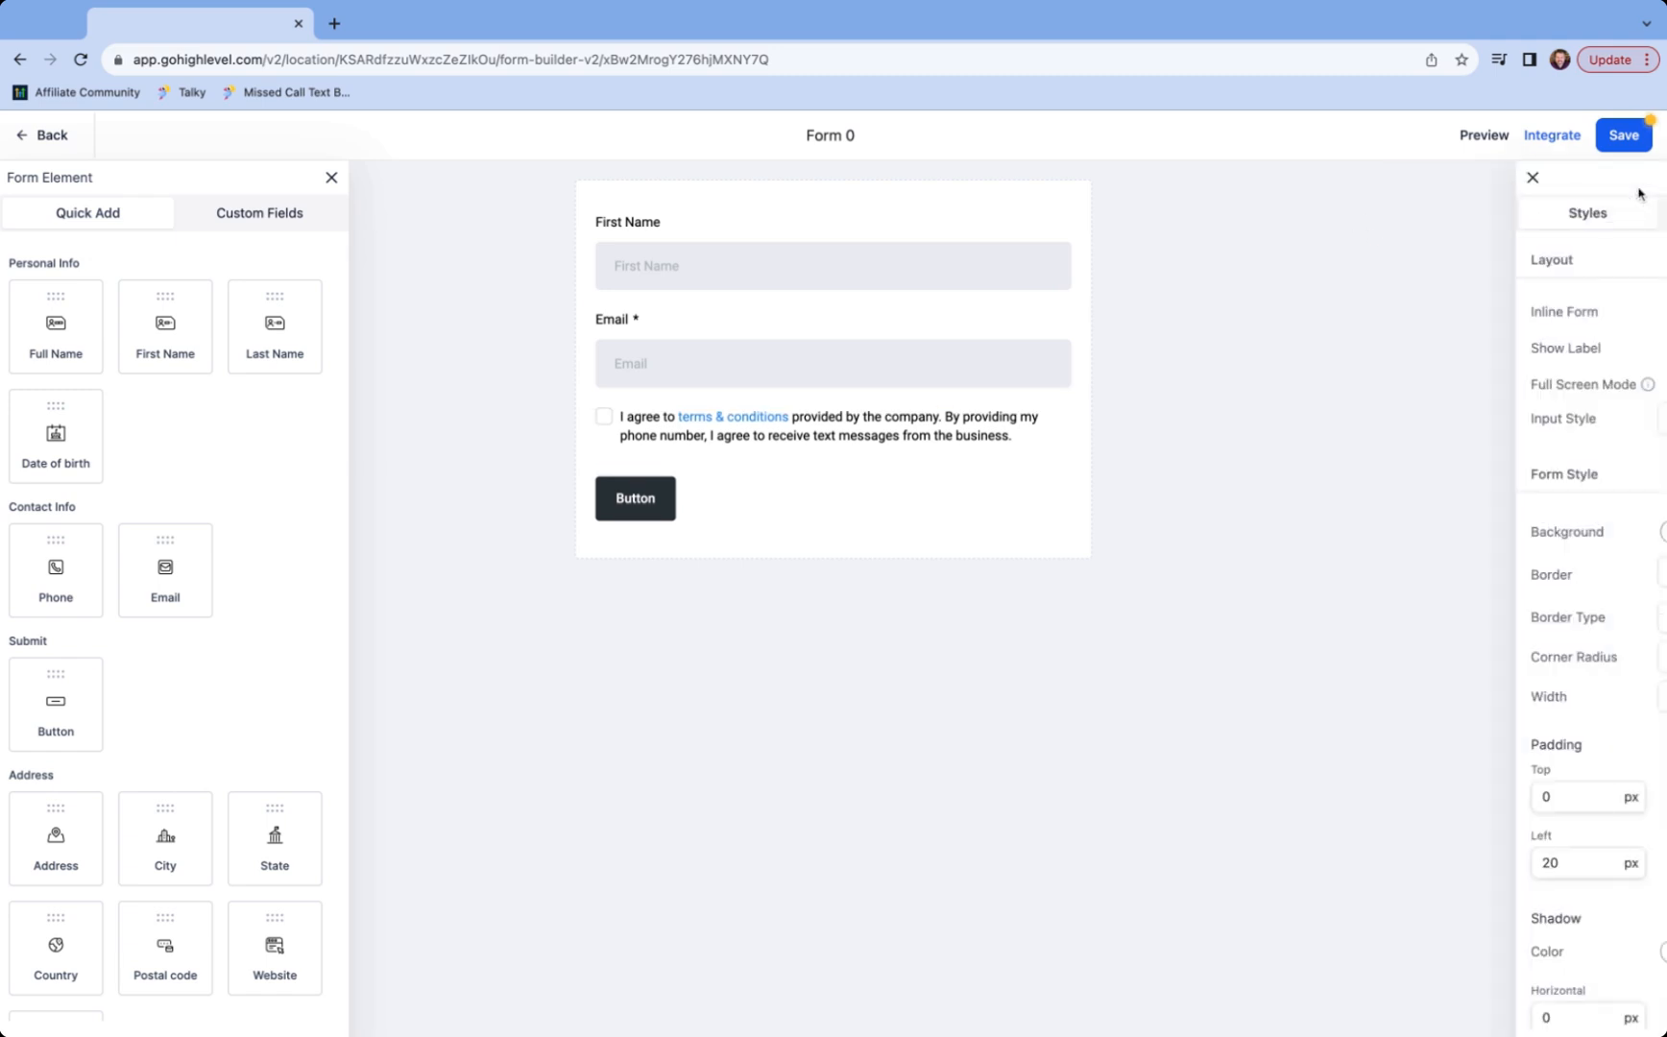
- Change the Form Name option from Form 0 to 'Email Subscribe', save, and return to the forms list
{"action": "left_click", "coordinate": [1589, 213]}
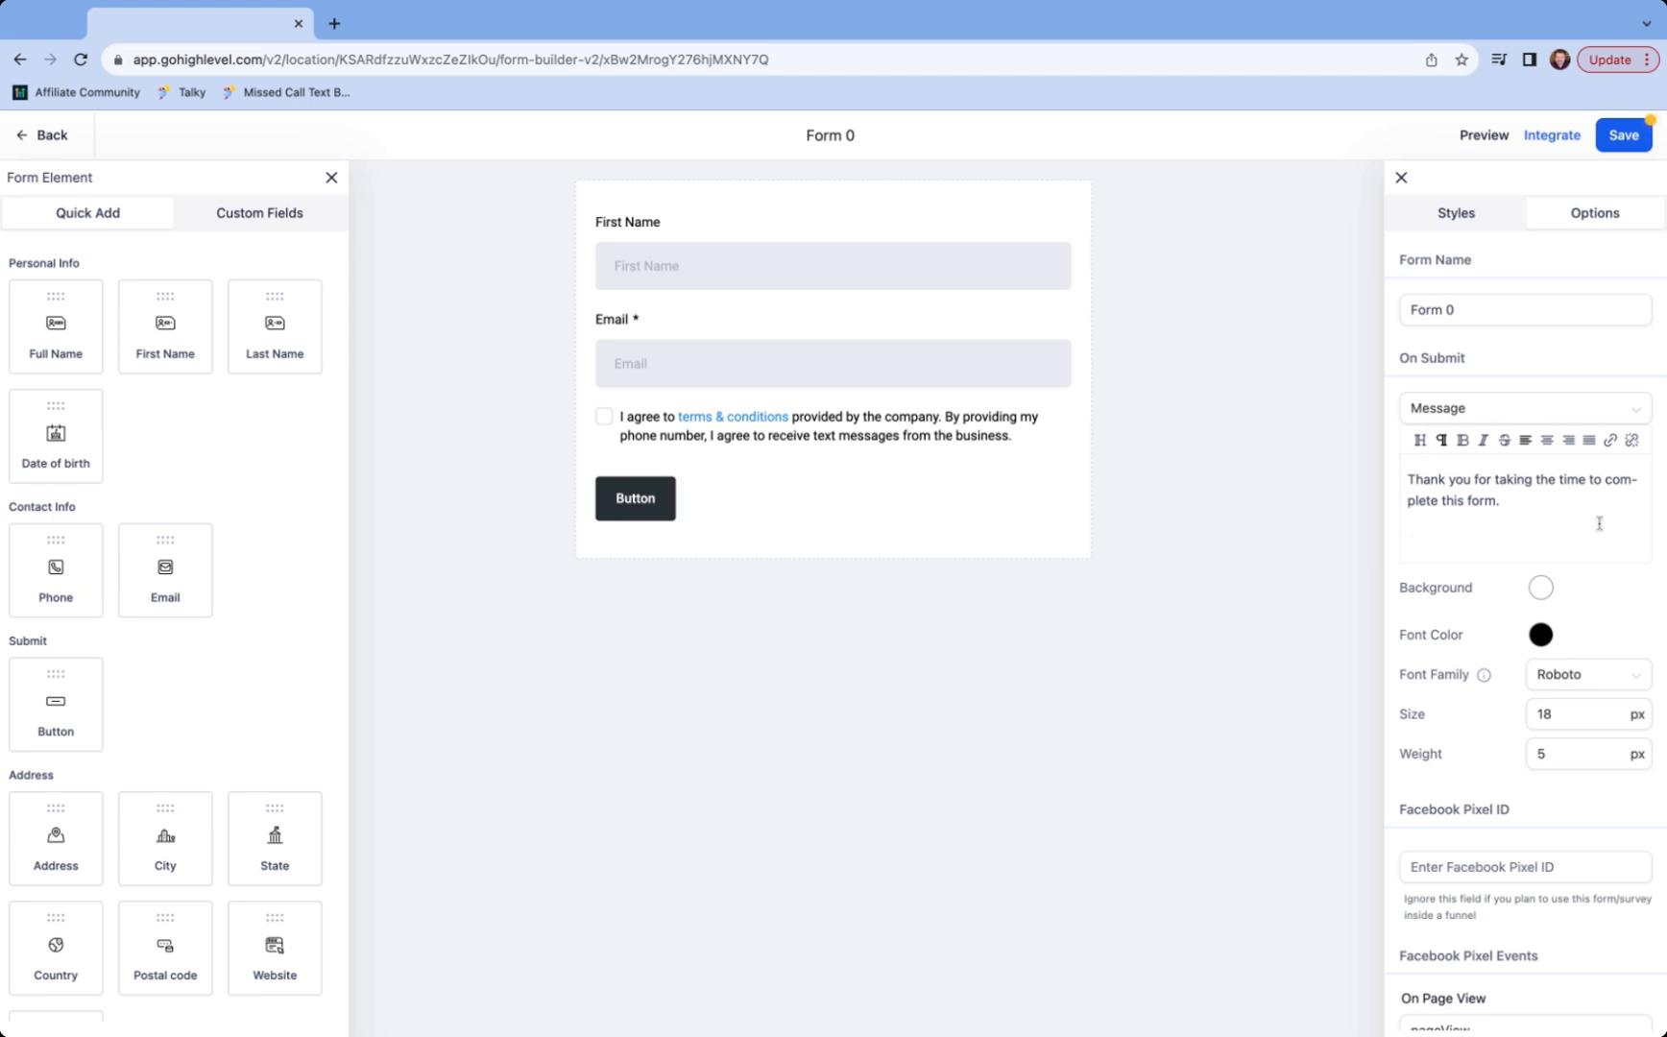
{"action": "left_click_drag", "start_coordinate": [1498, 320], "coordinate": [1388, 312]}
{"action": "type", "text": "E"}
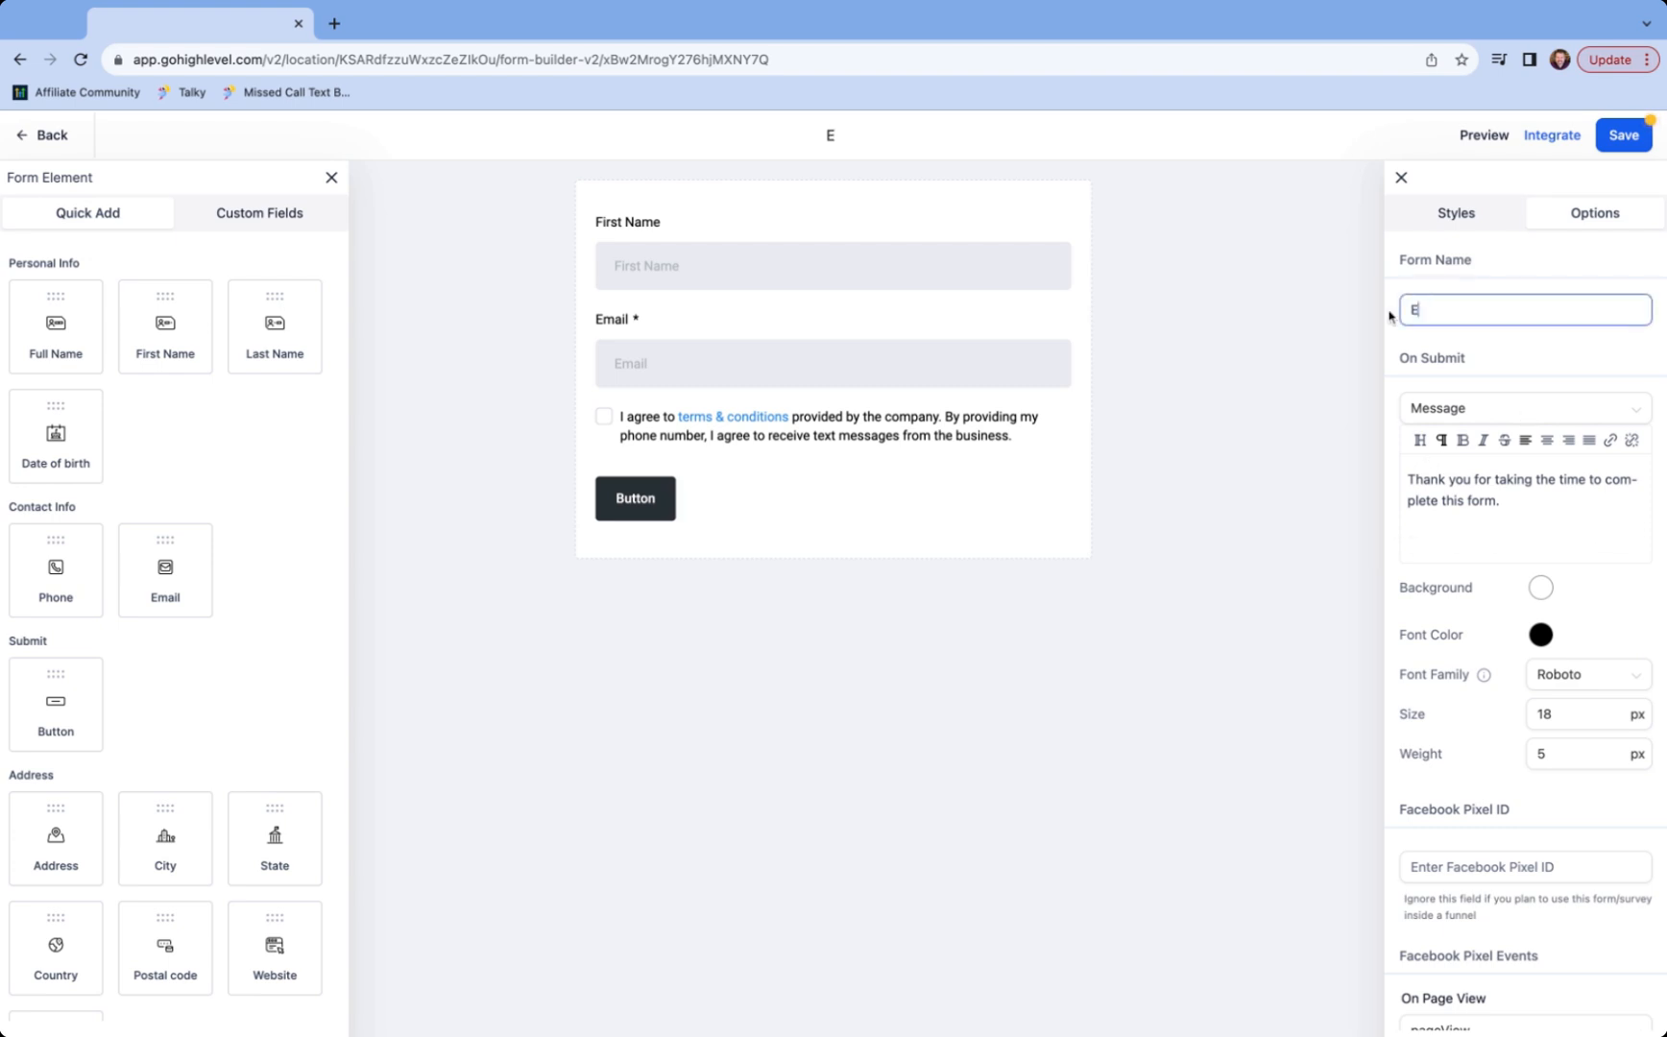
{"action": "type", "text": "mail Subscribe"}
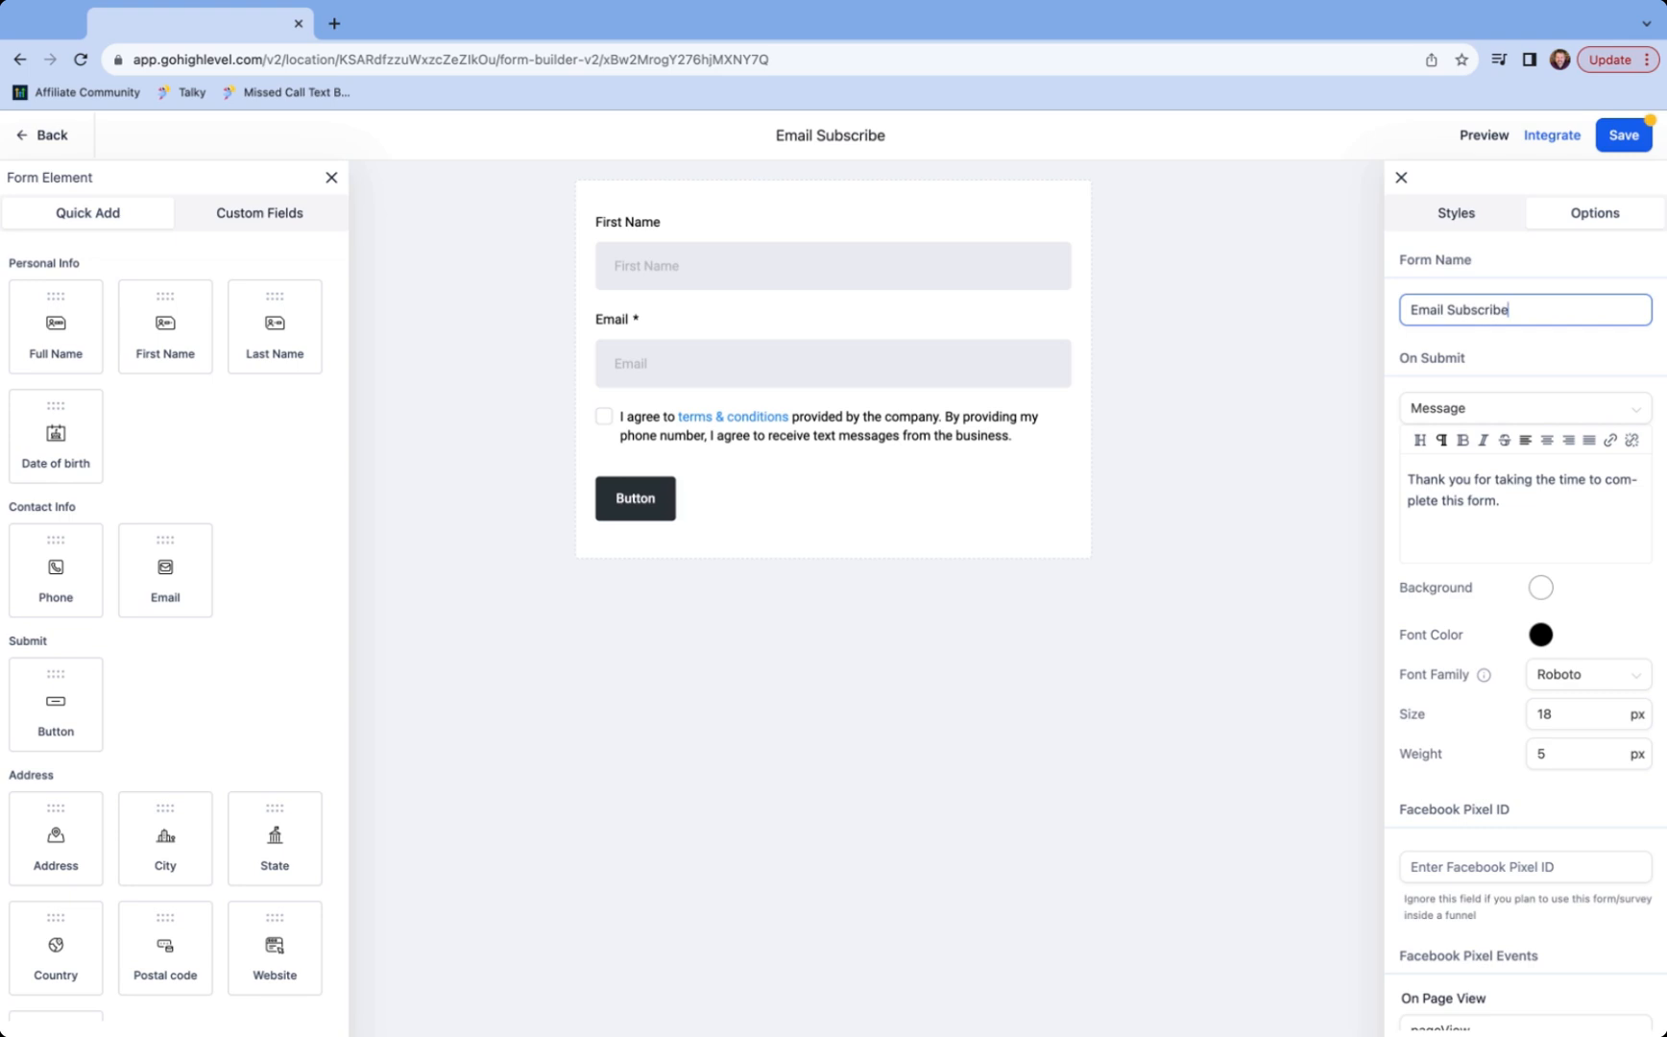
{"action": "left_click", "coordinate": [1623, 134]}
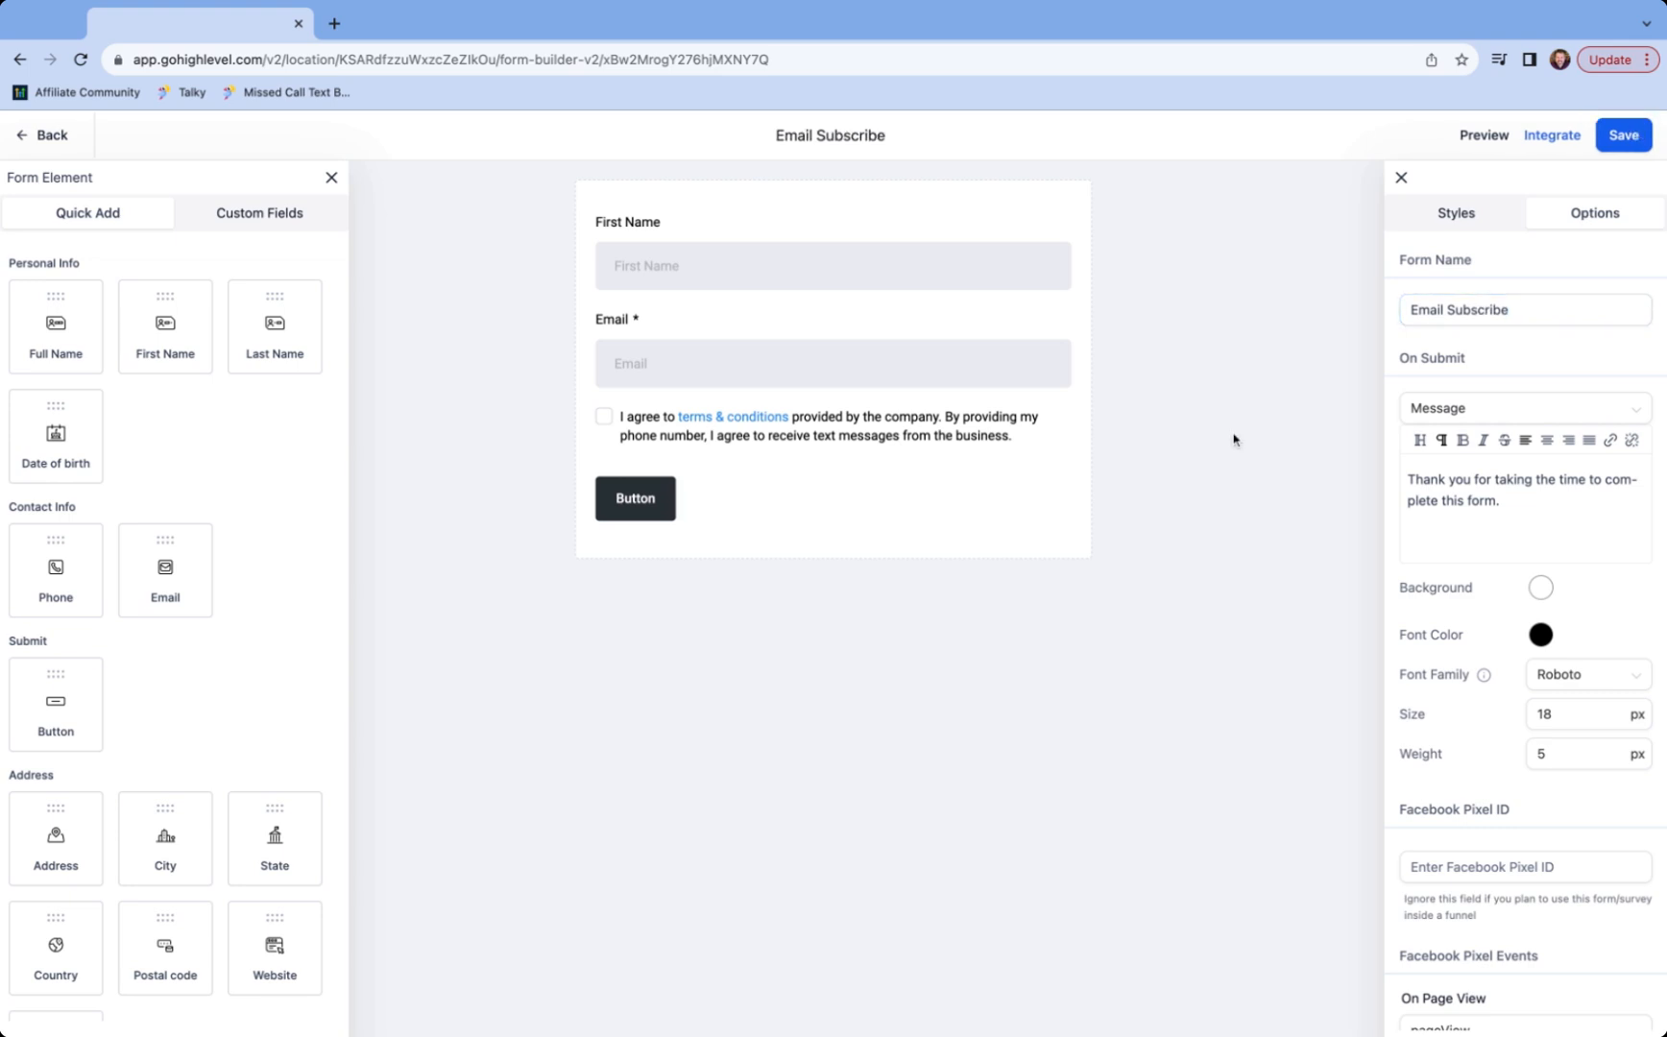
{"action": "left_click", "coordinate": [52, 137]}
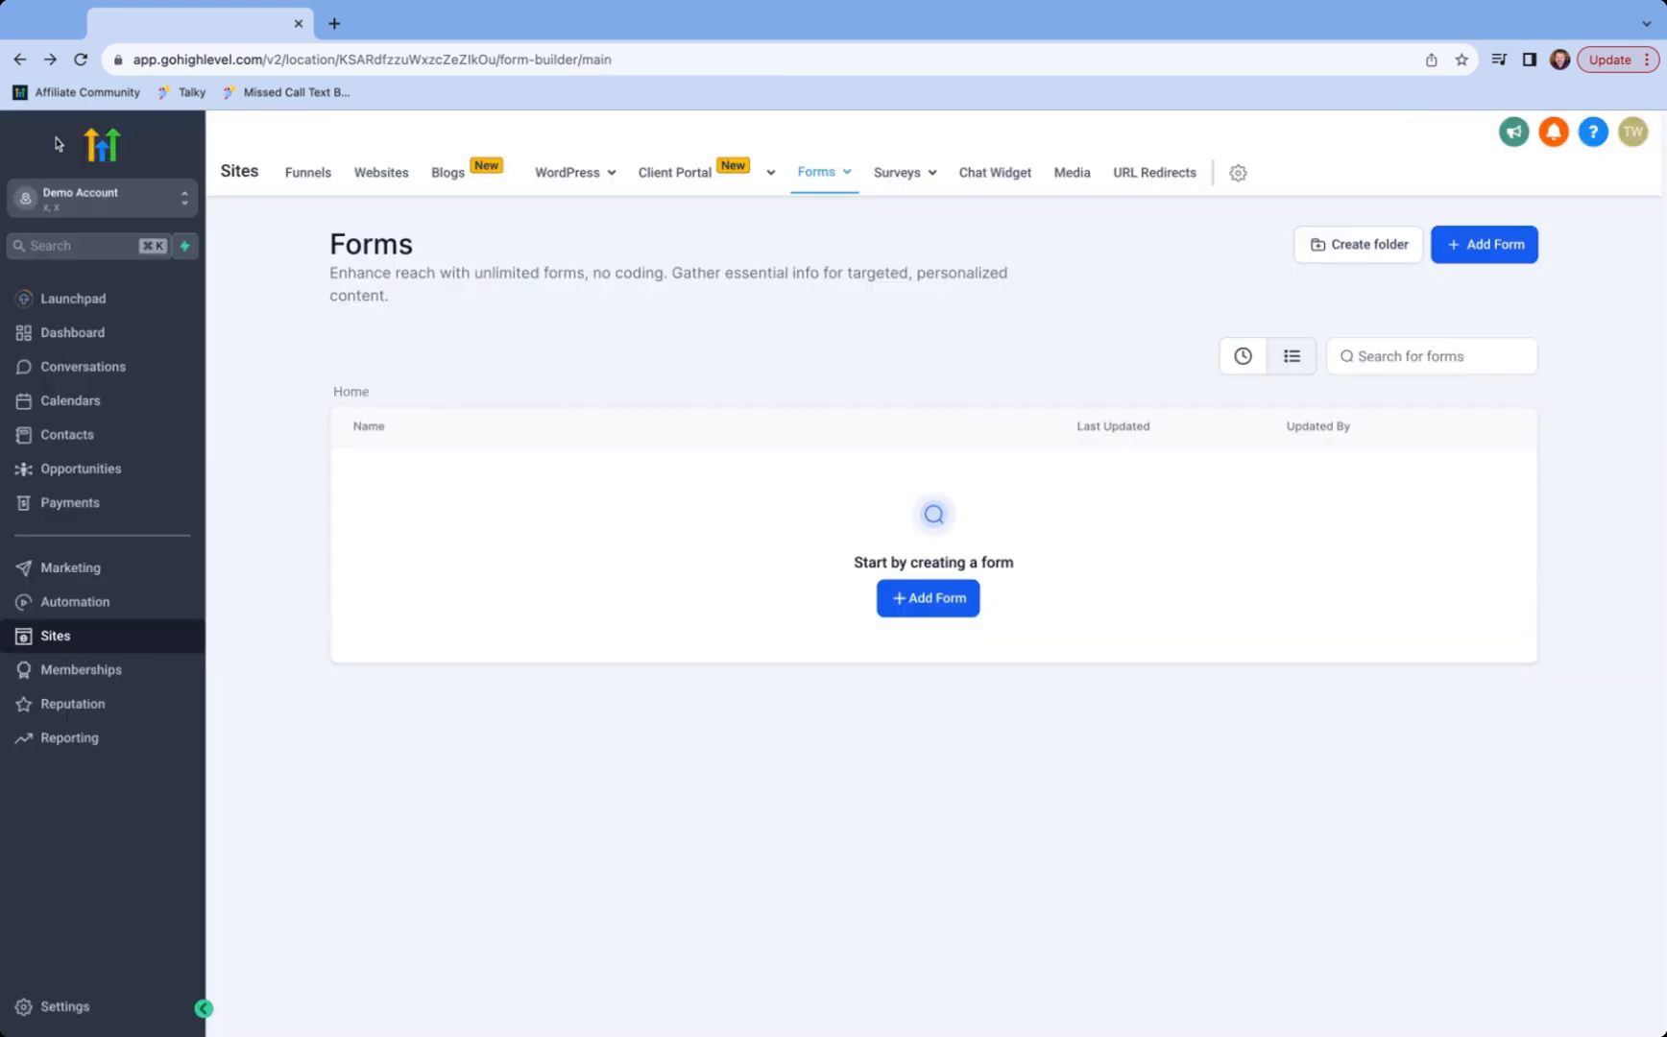
- Open the Email Newsletter funnel and edit the Email Subscribe step's page in the same tab
{"action": "left_click", "coordinate": [322, 177]}
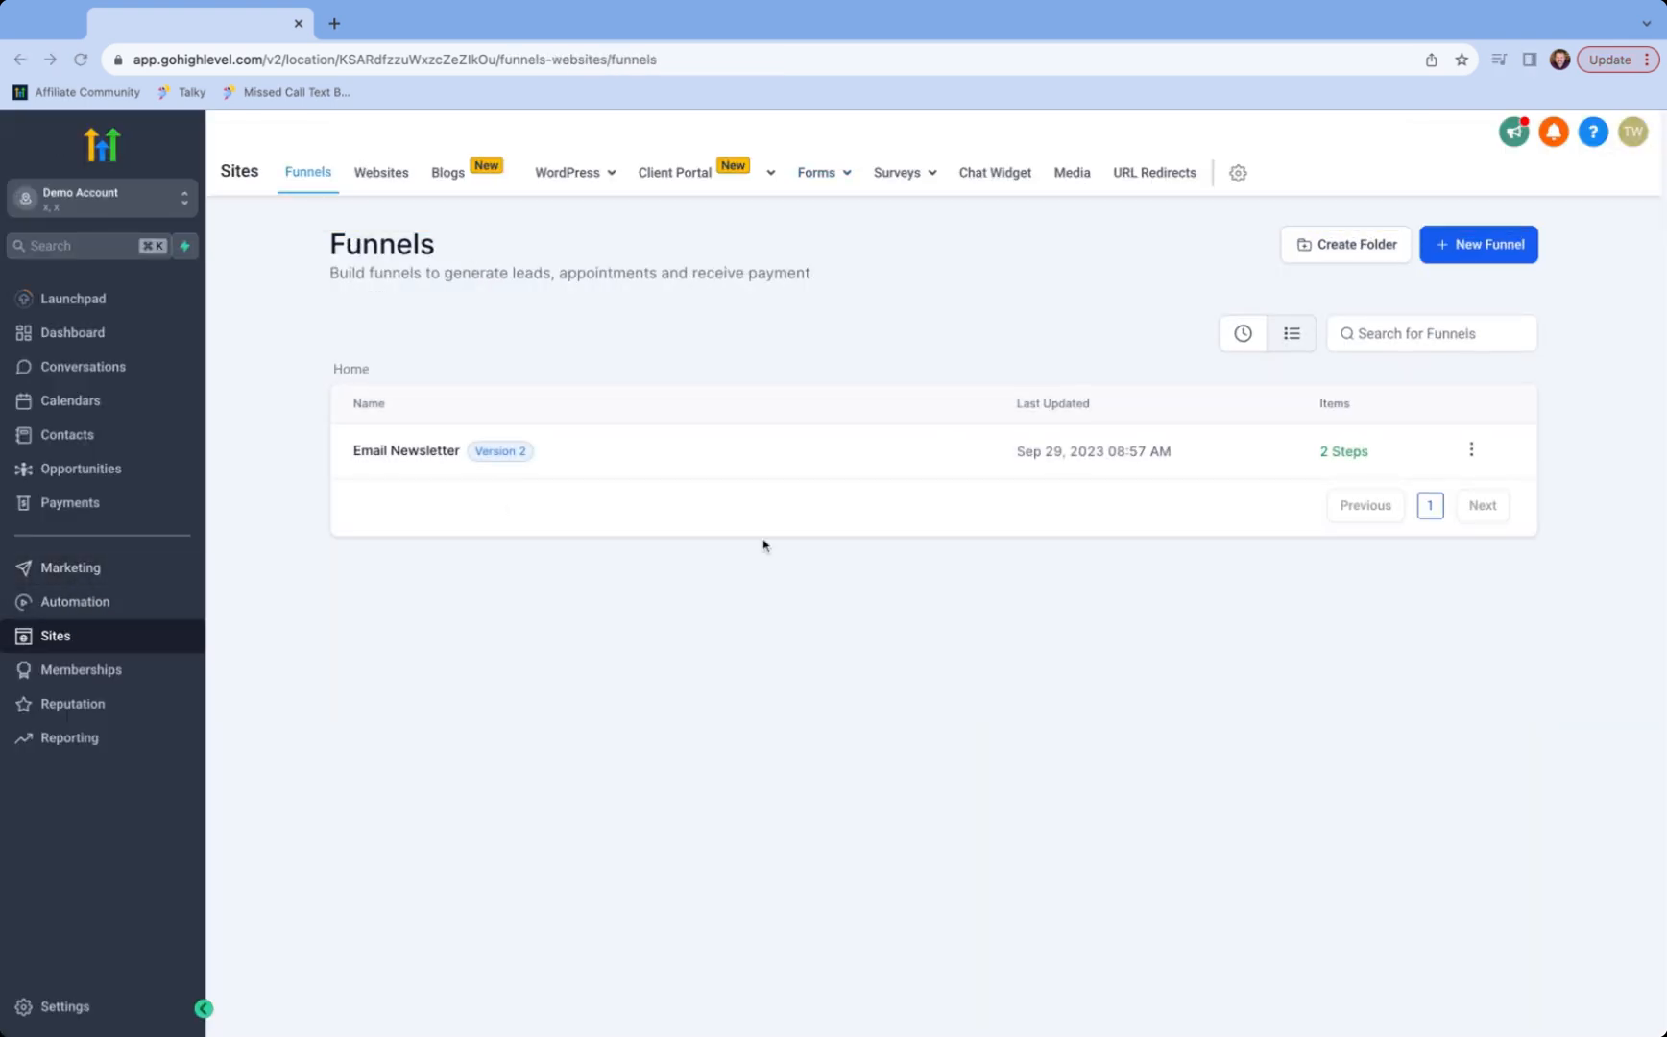
{"action": "left_click", "coordinate": [398, 456]}
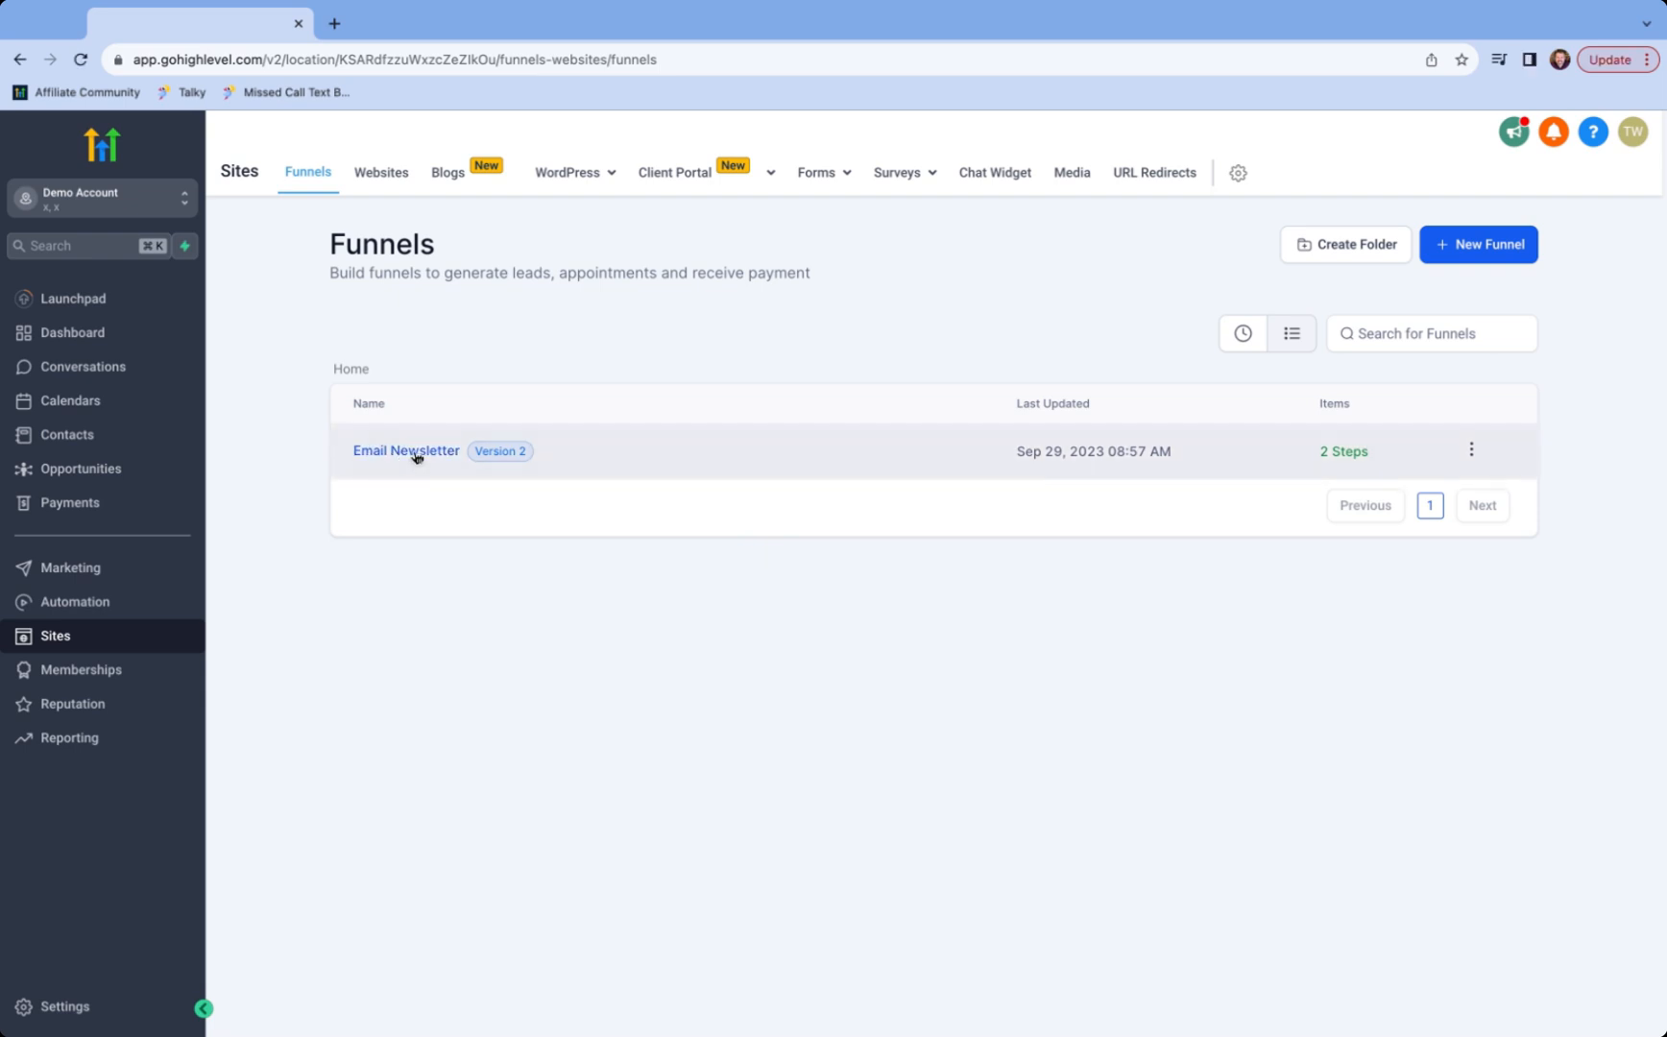
{"action": "left_click", "coordinate": [413, 457]}
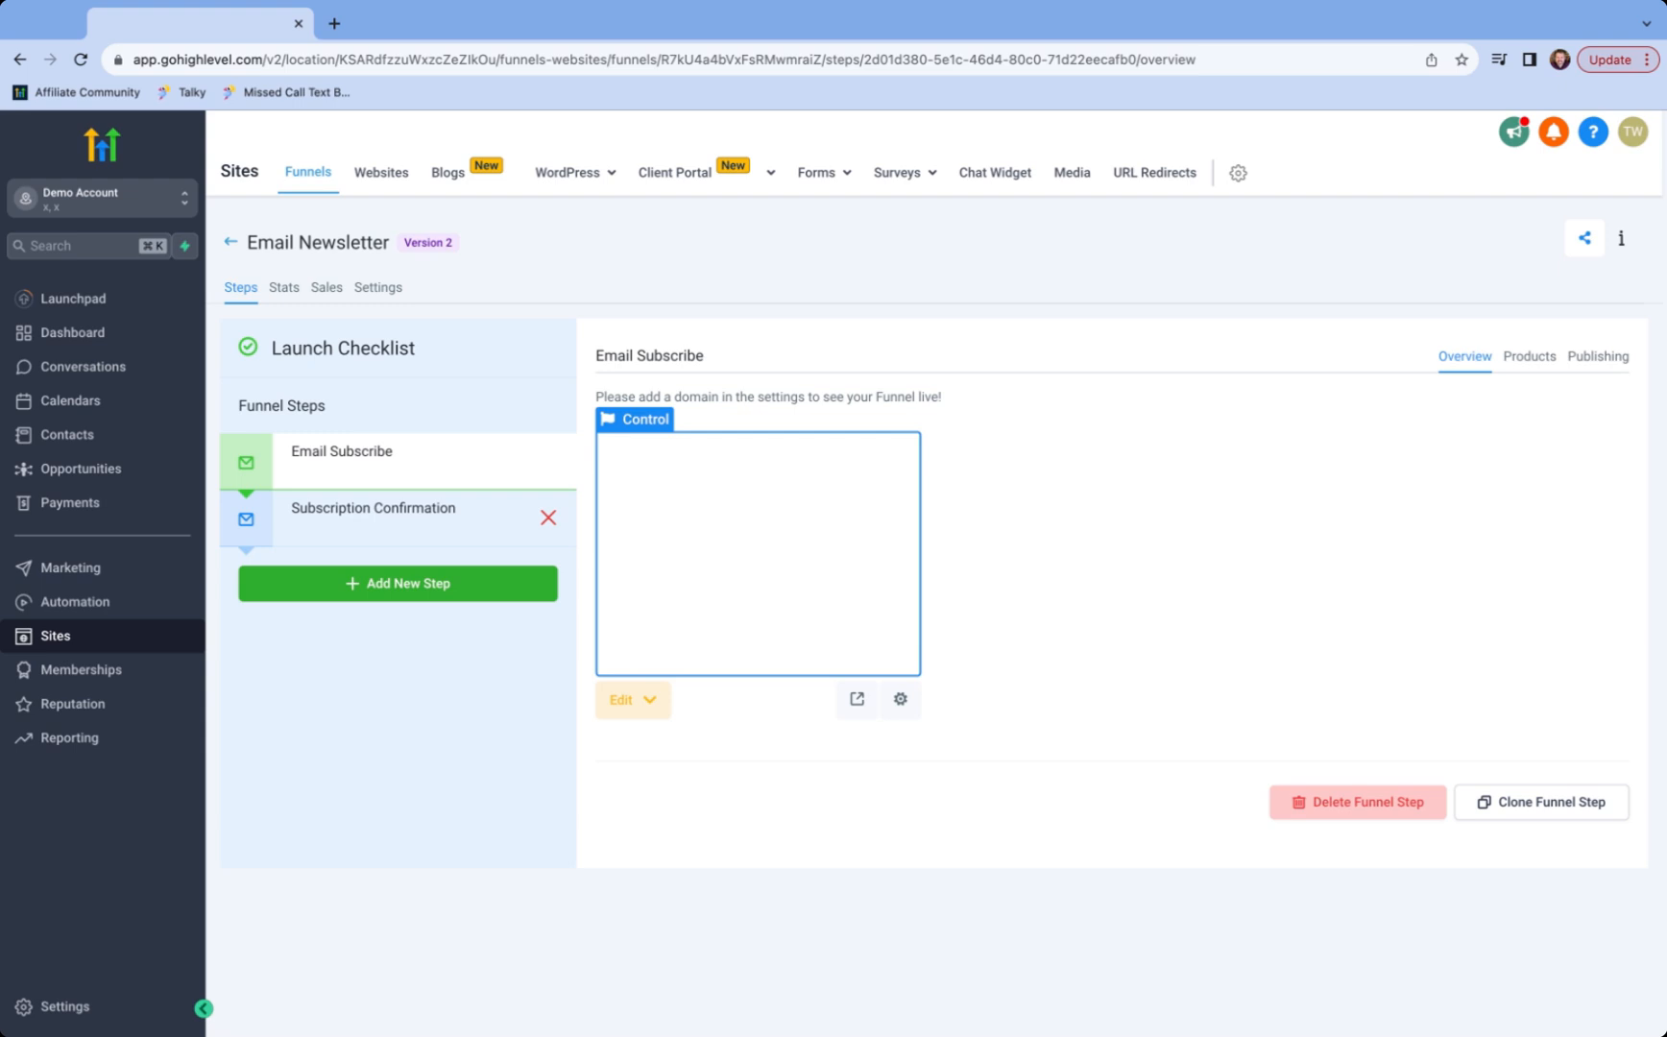
{"action": "left_click", "coordinate": [644, 710]}
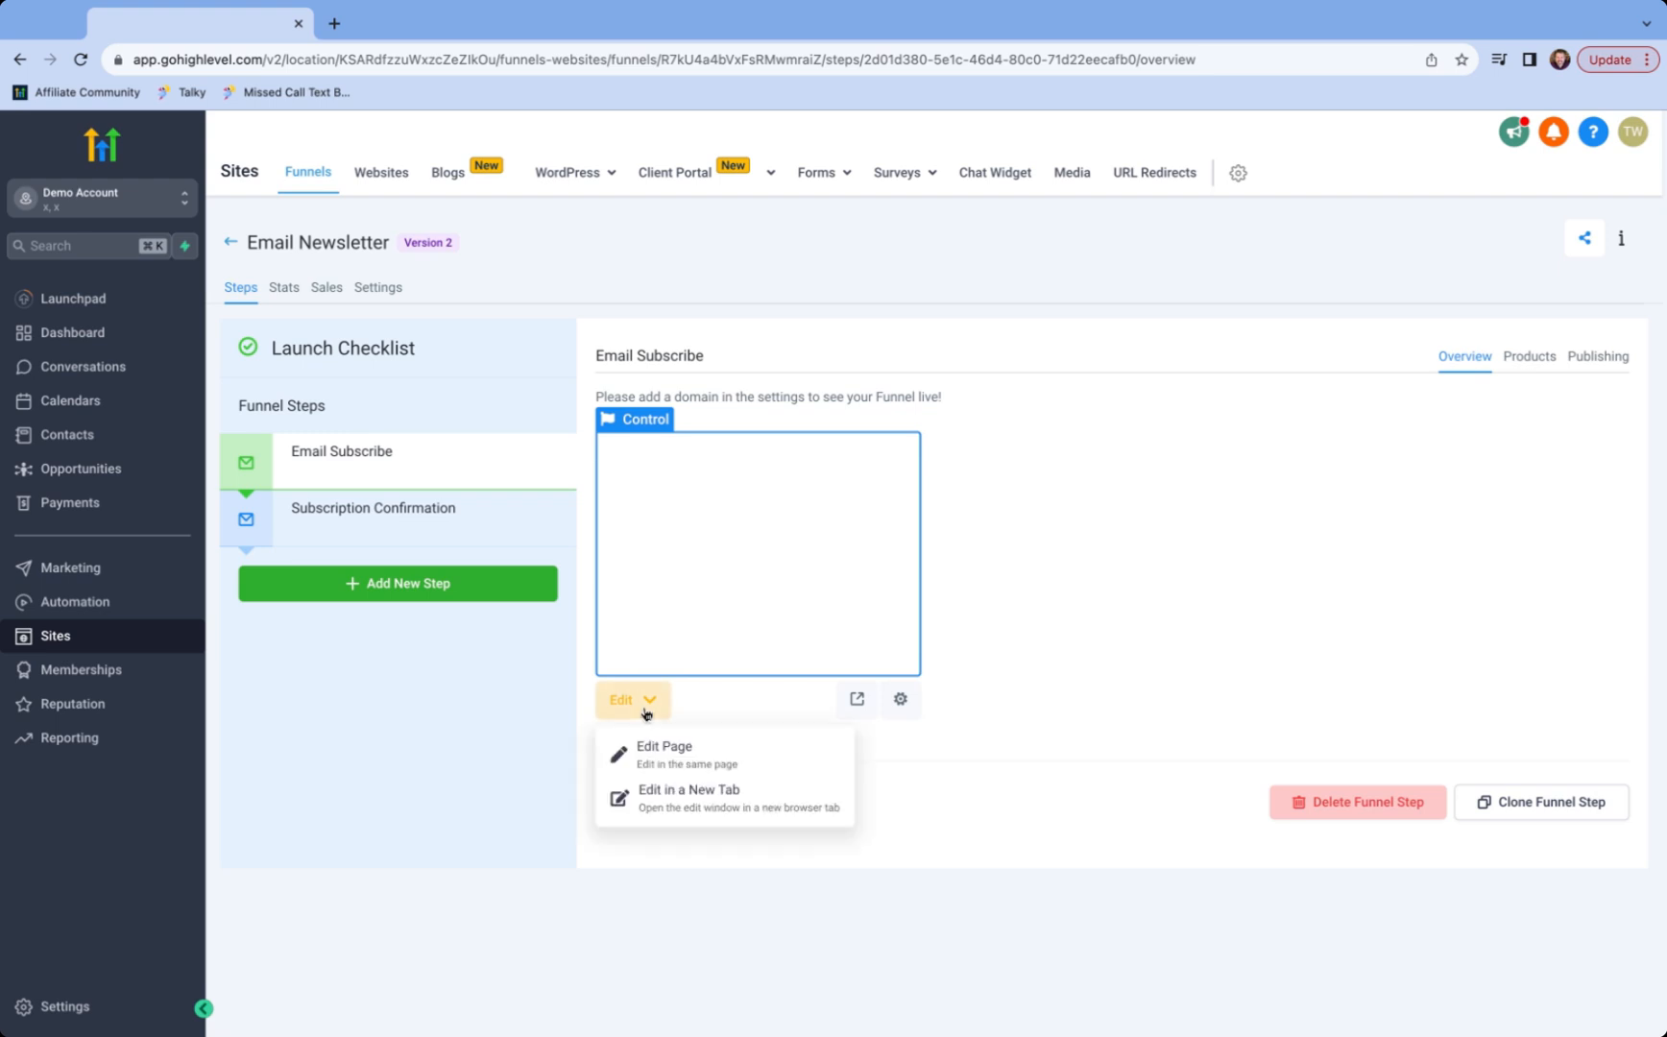
{"action": "left_click", "coordinate": [669, 759]}
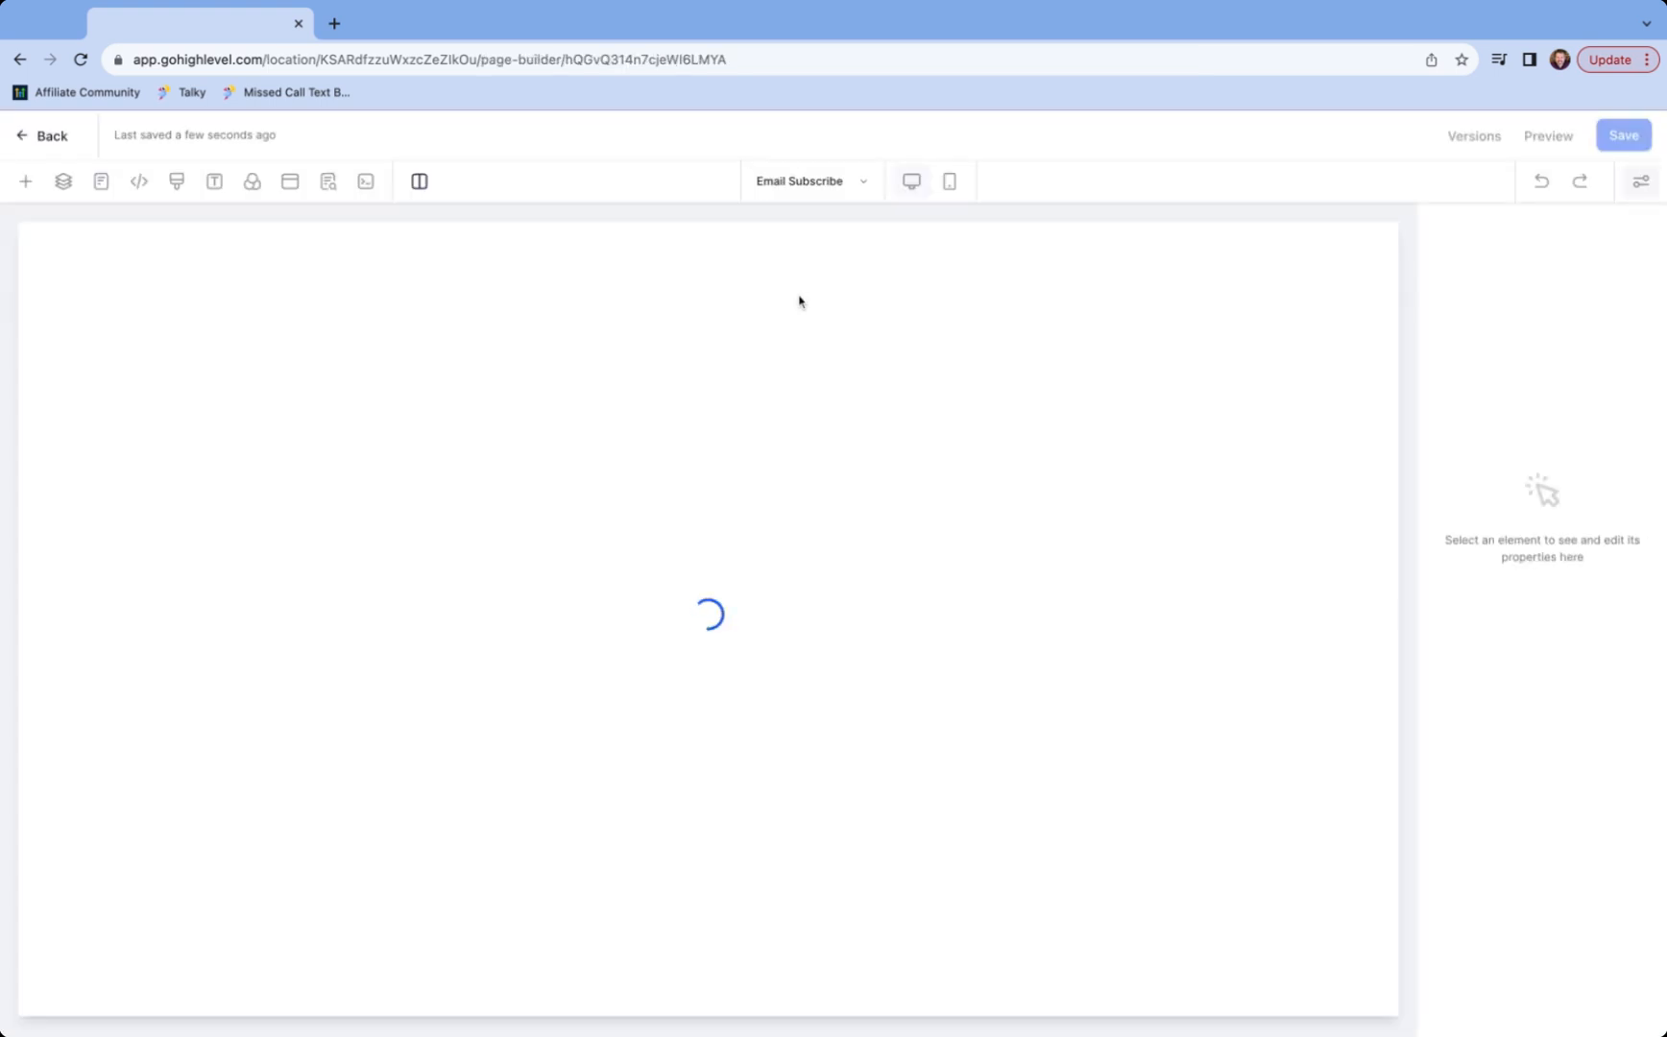
- Embed the Email Subscribe form in a new one-column row, save, then switch to Subscription Confirmation
{"action": "left_click", "coordinate": [711, 288]}
{"action": "left_click", "coordinate": [322, 343]}
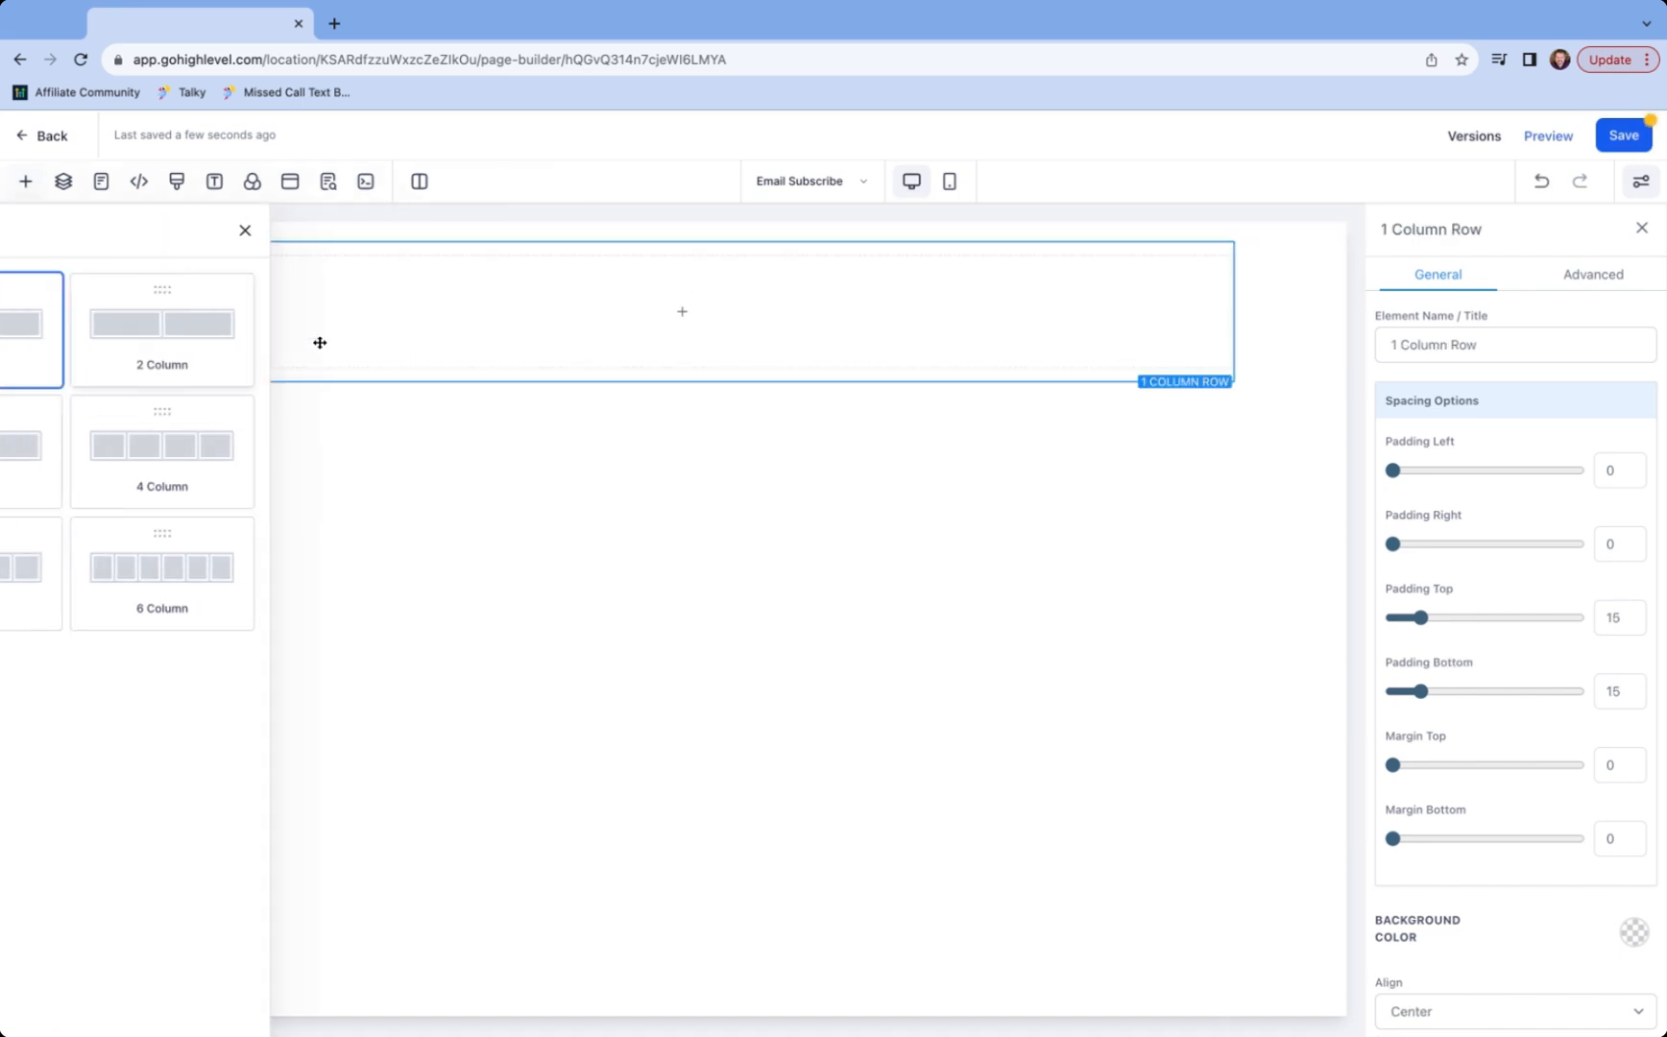
{"action": "left_click", "coordinate": [663, 312]}
{"action": "left_click", "coordinate": [338, 650]}
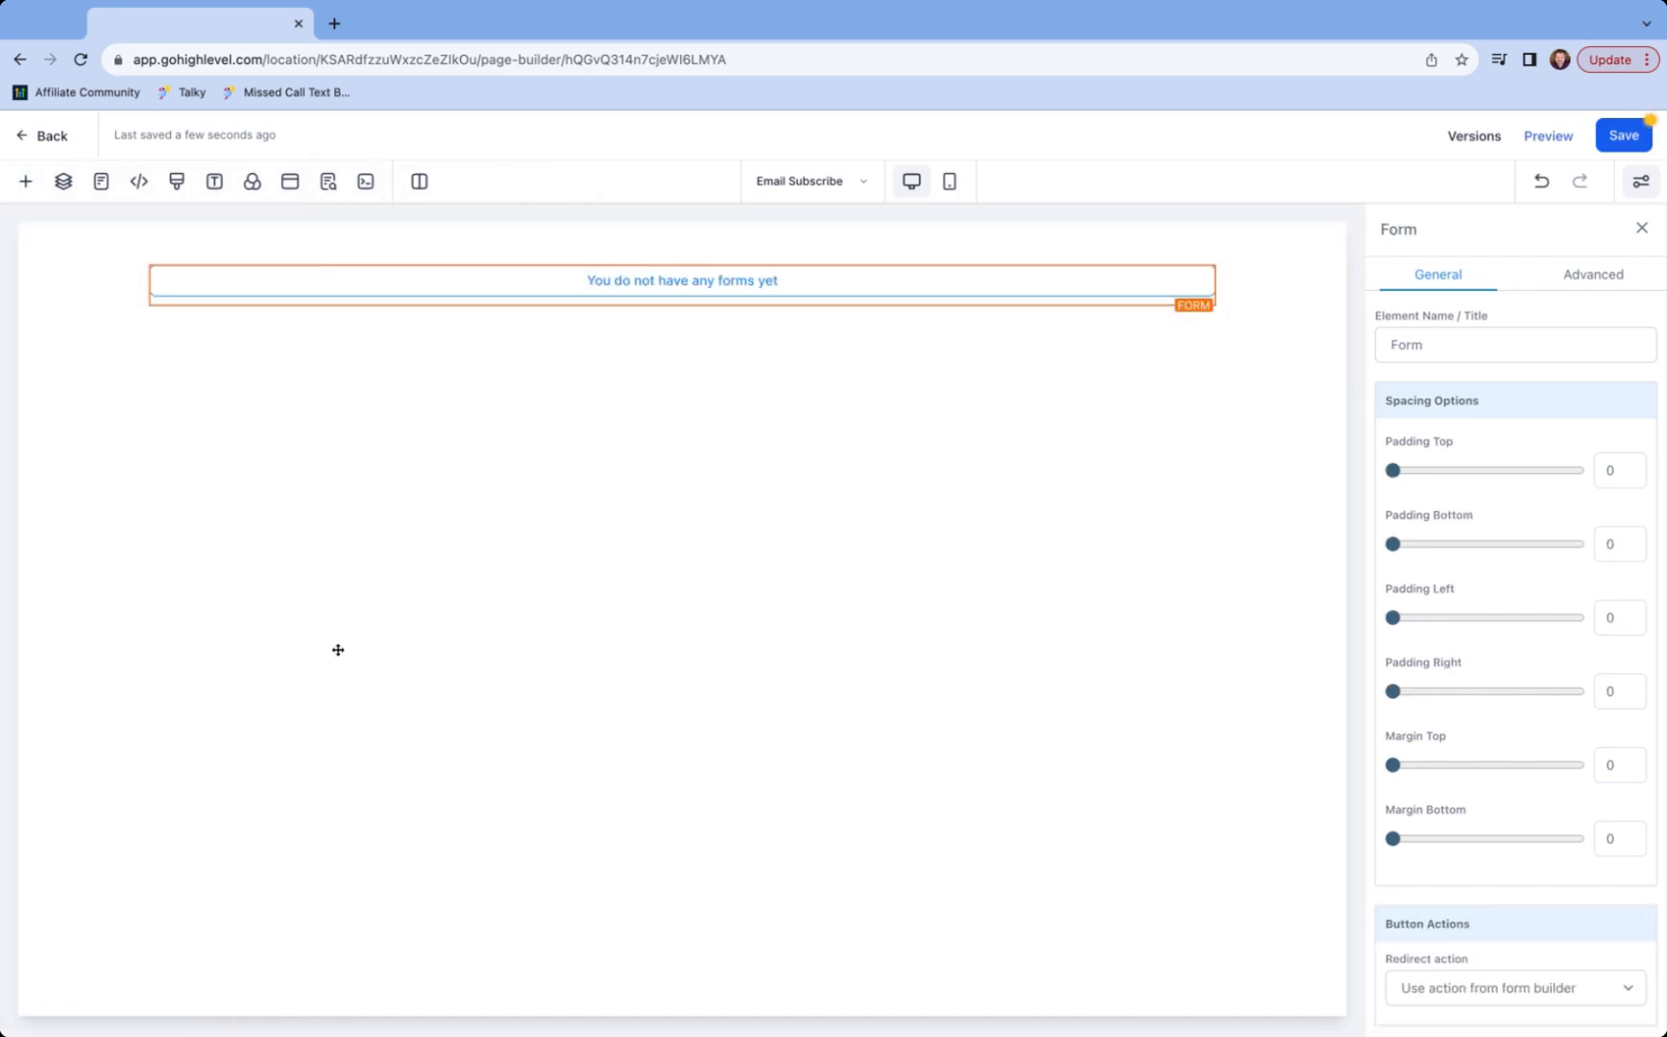
{"action": "left_click", "coordinate": [741, 494]}
{"action": "left_click", "coordinate": [741, 529]}
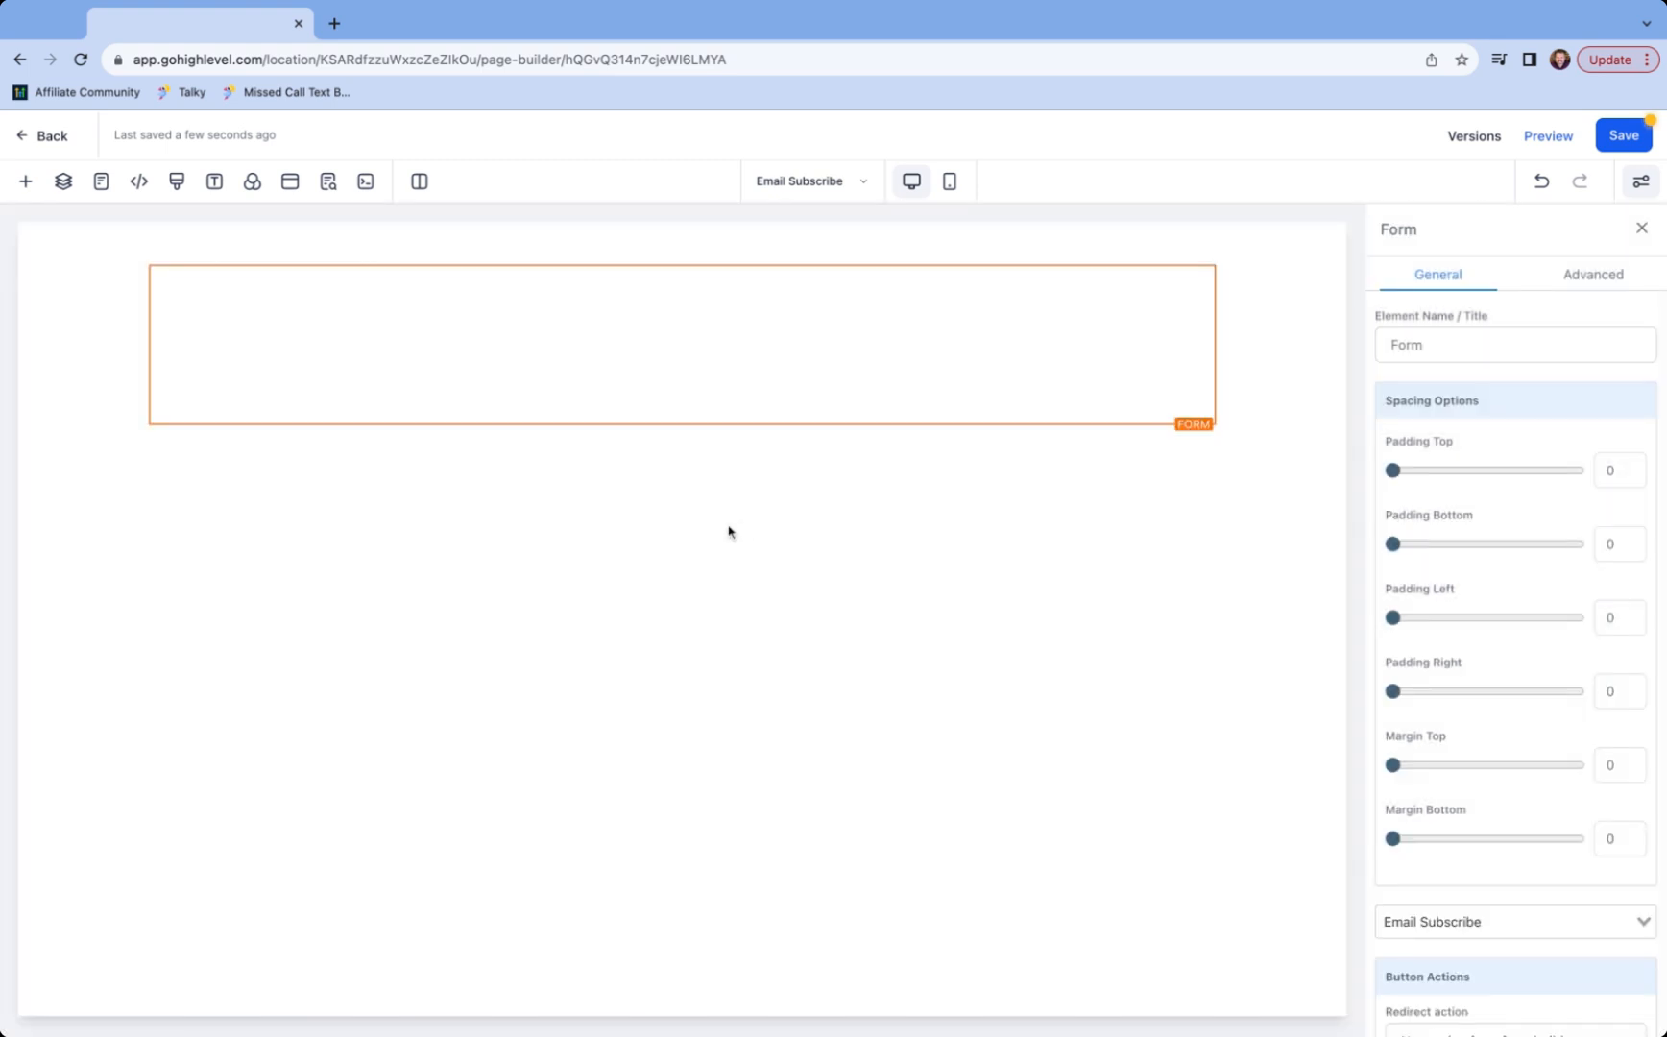
{"action": "left_click", "coordinate": [1624, 137]}
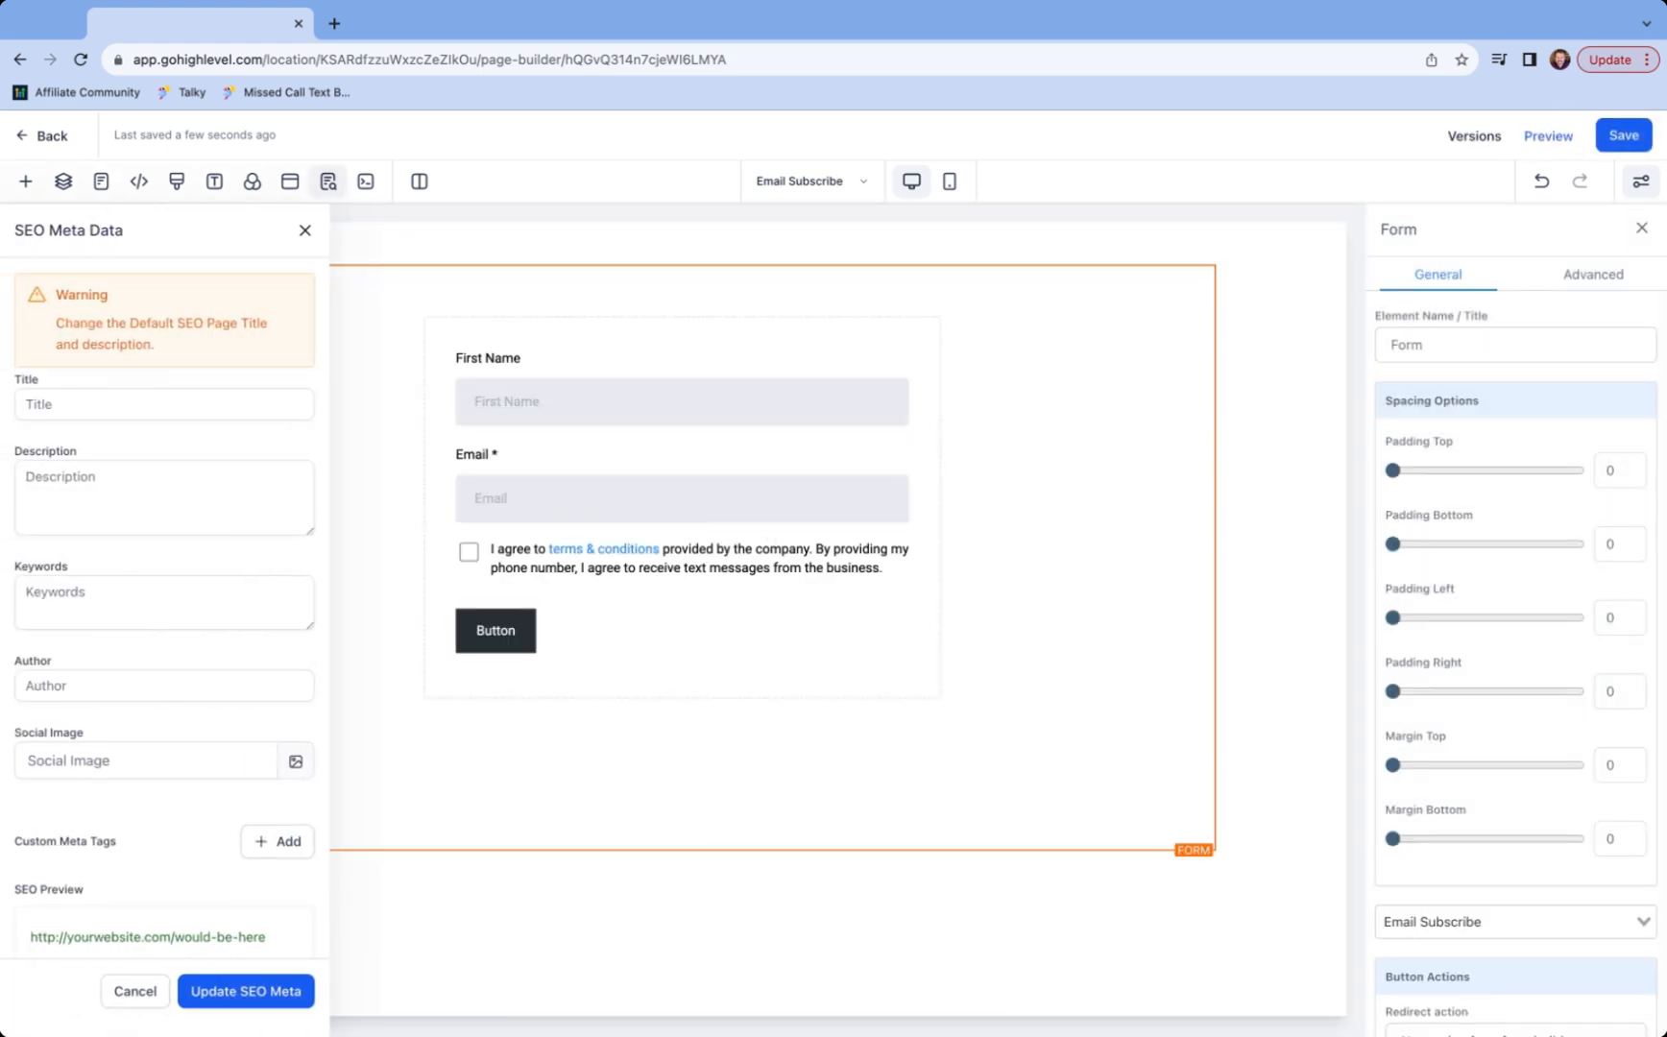
{"action": "left_click", "coordinate": [830, 182]}
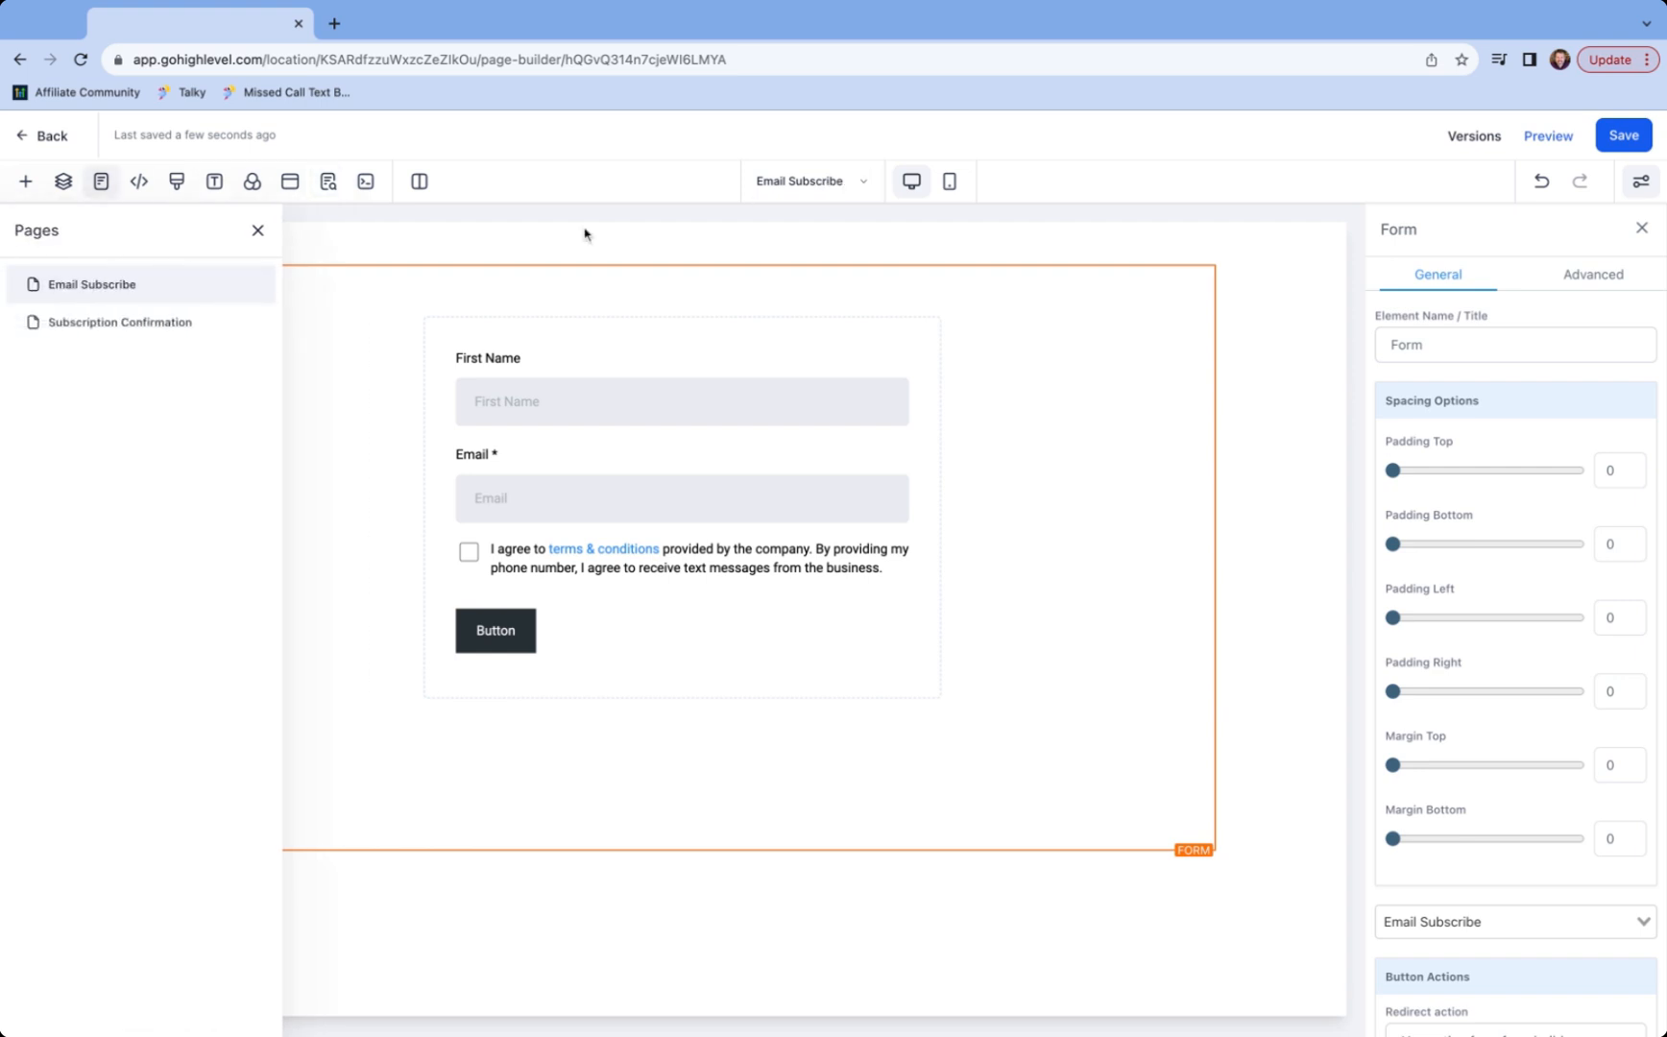
{"action": "left_click", "coordinate": [117, 329]}
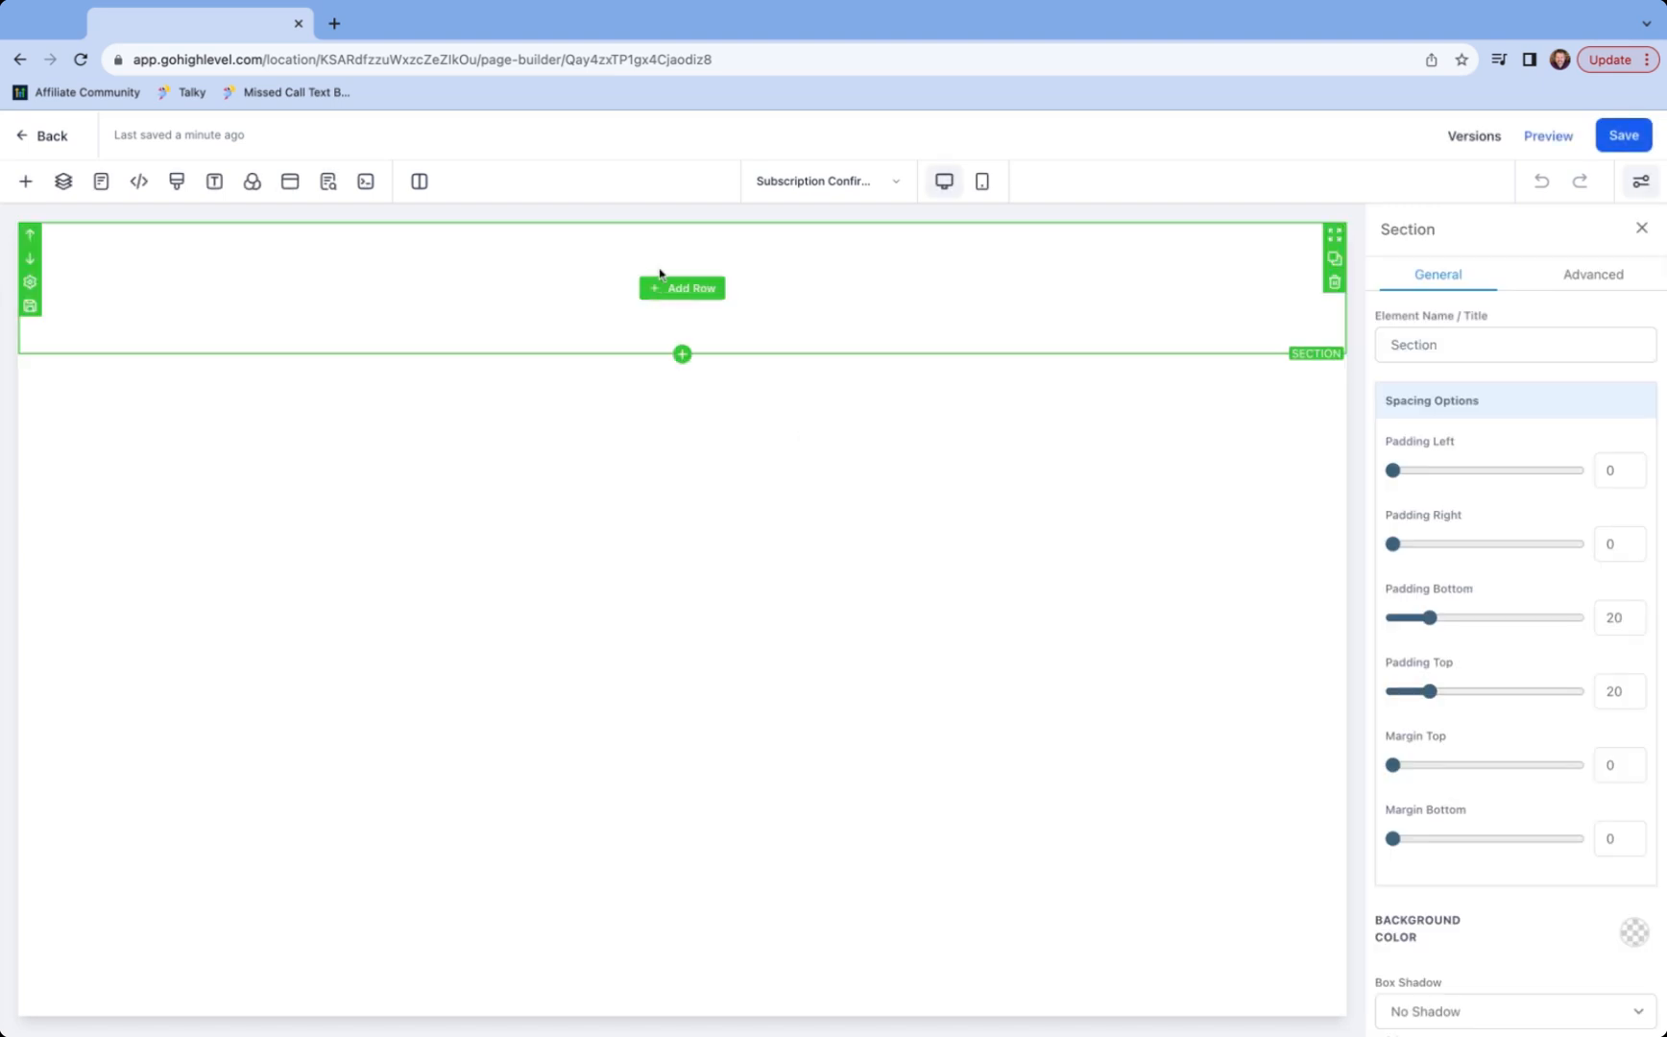
- Add a one-column row with the sub headline 'Thank you for confirming.' and save the page
{"action": "left_click", "coordinate": [661, 286]}
{"action": "left_click", "coordinate": [267, 317]}
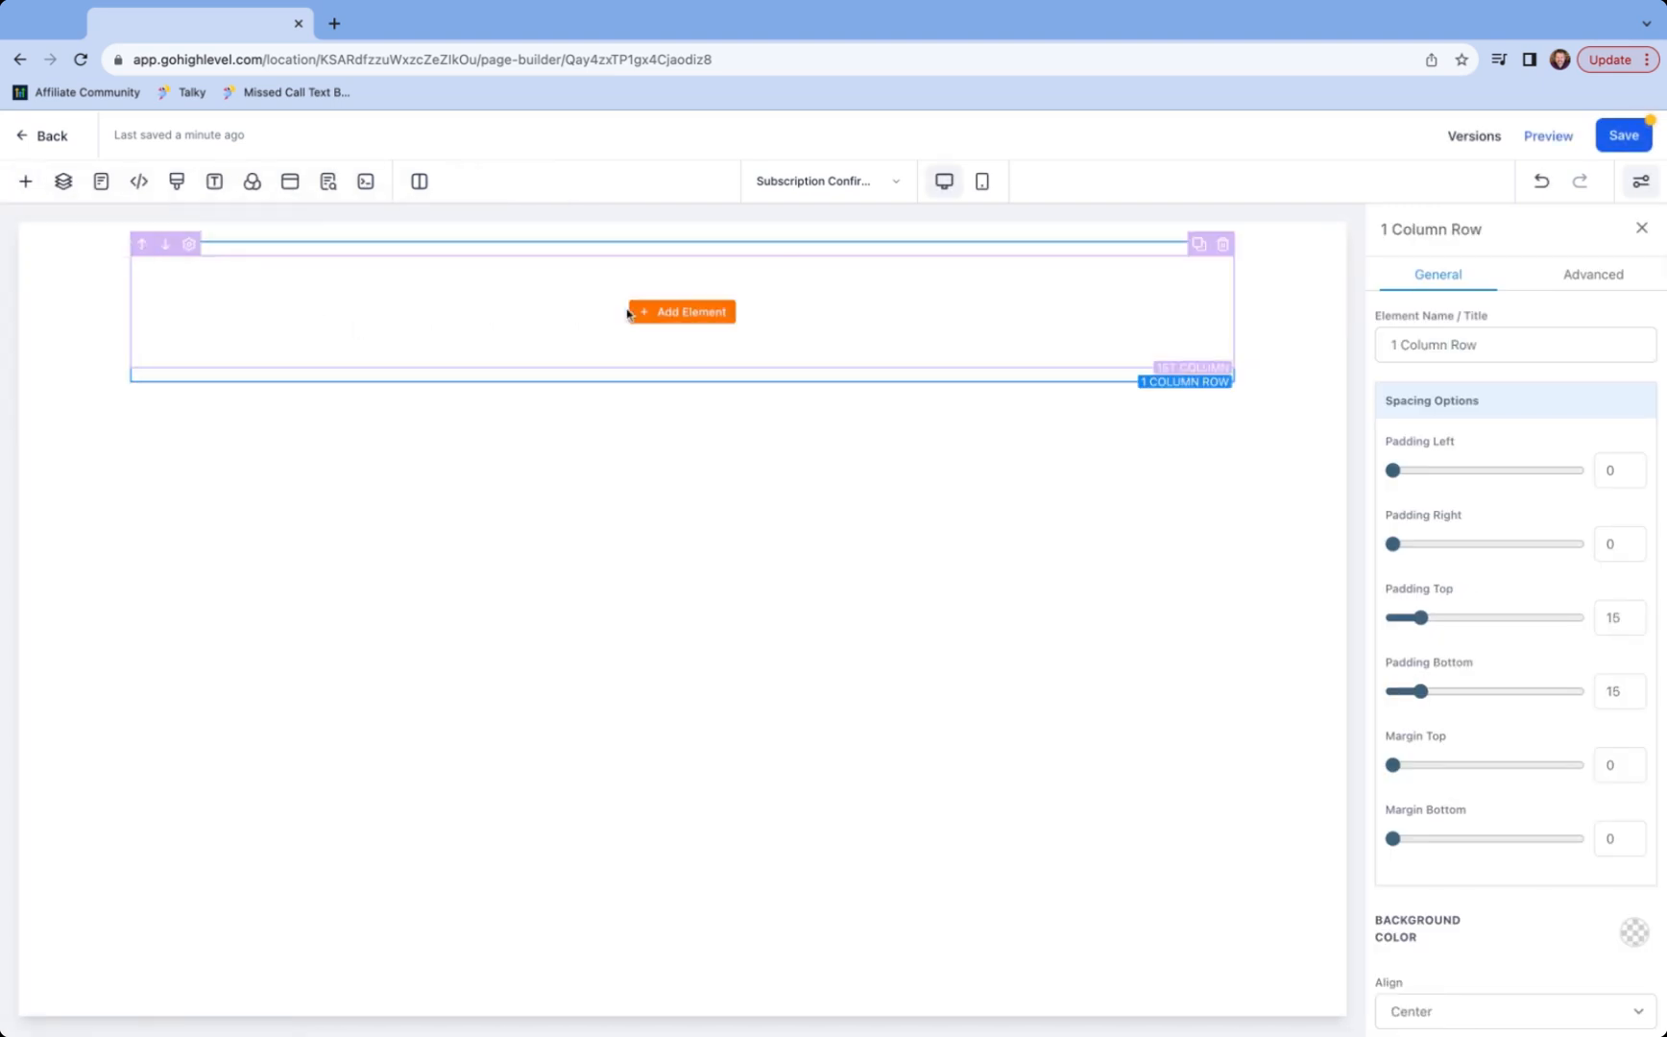
{"action": "left_click", "coordinate": [666, 312]}
{"action": "left_click", "coordinate": [338, 396]}
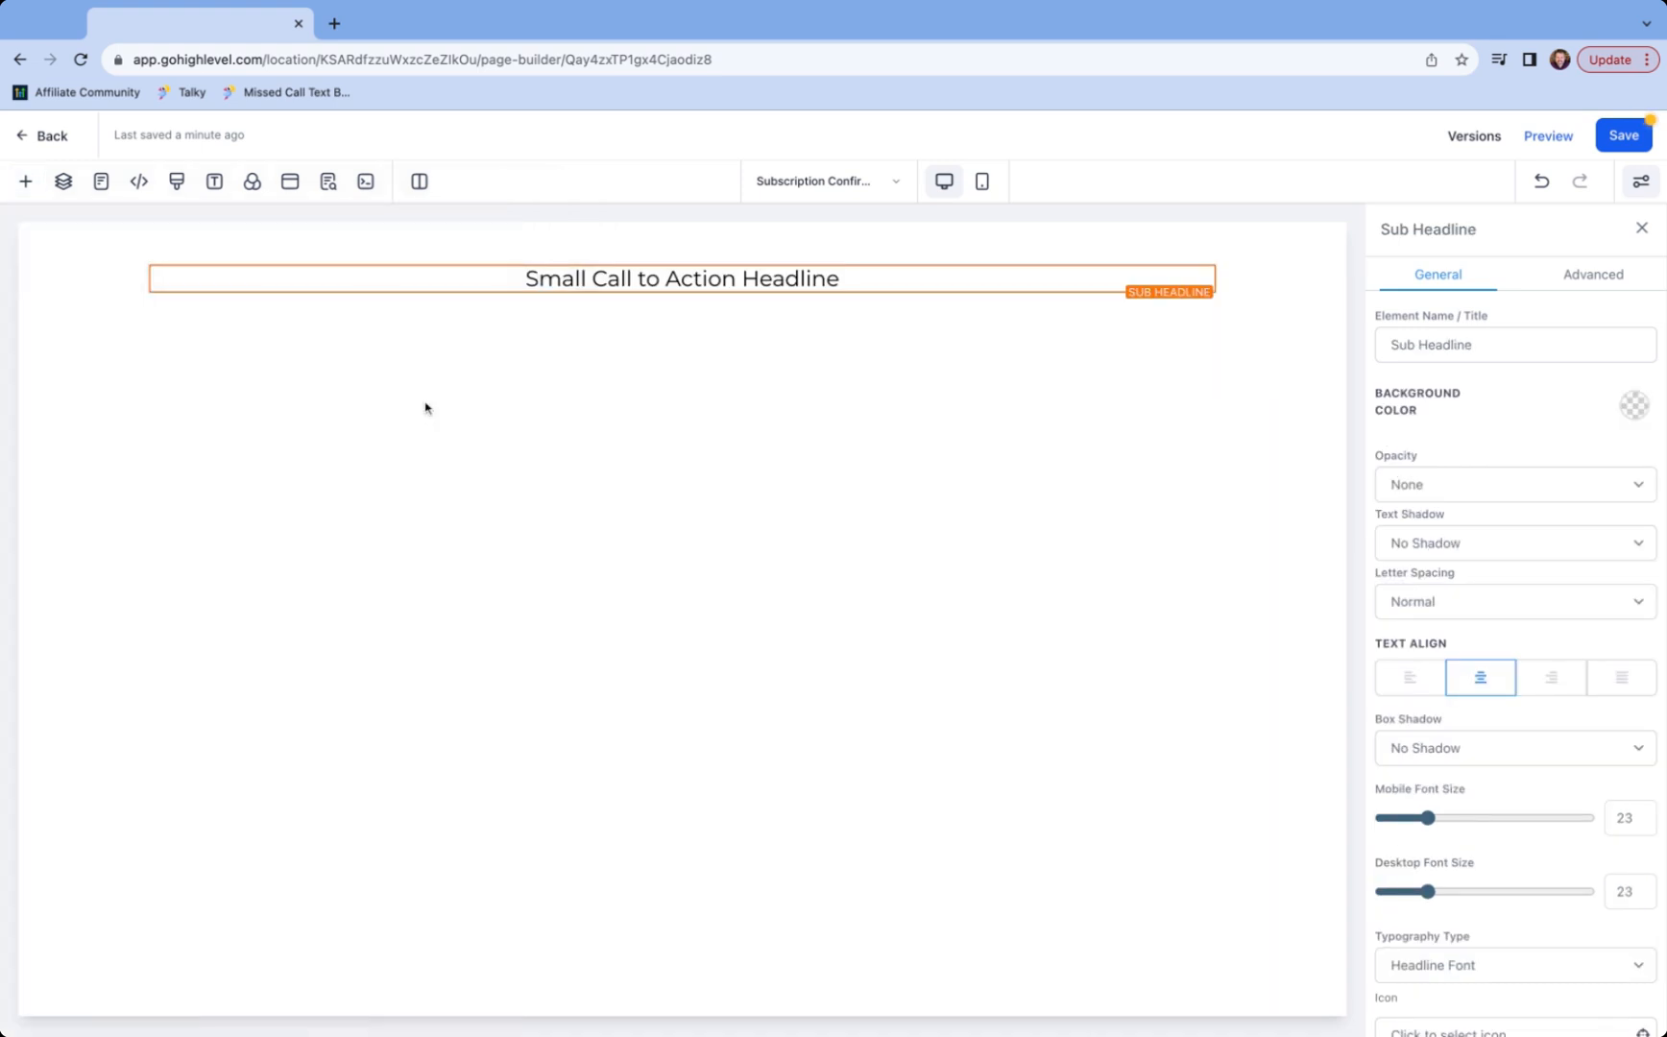
{"action": "left_click_drag", "start_coordinate": [524, 279], "coordinate": [864, 278]}
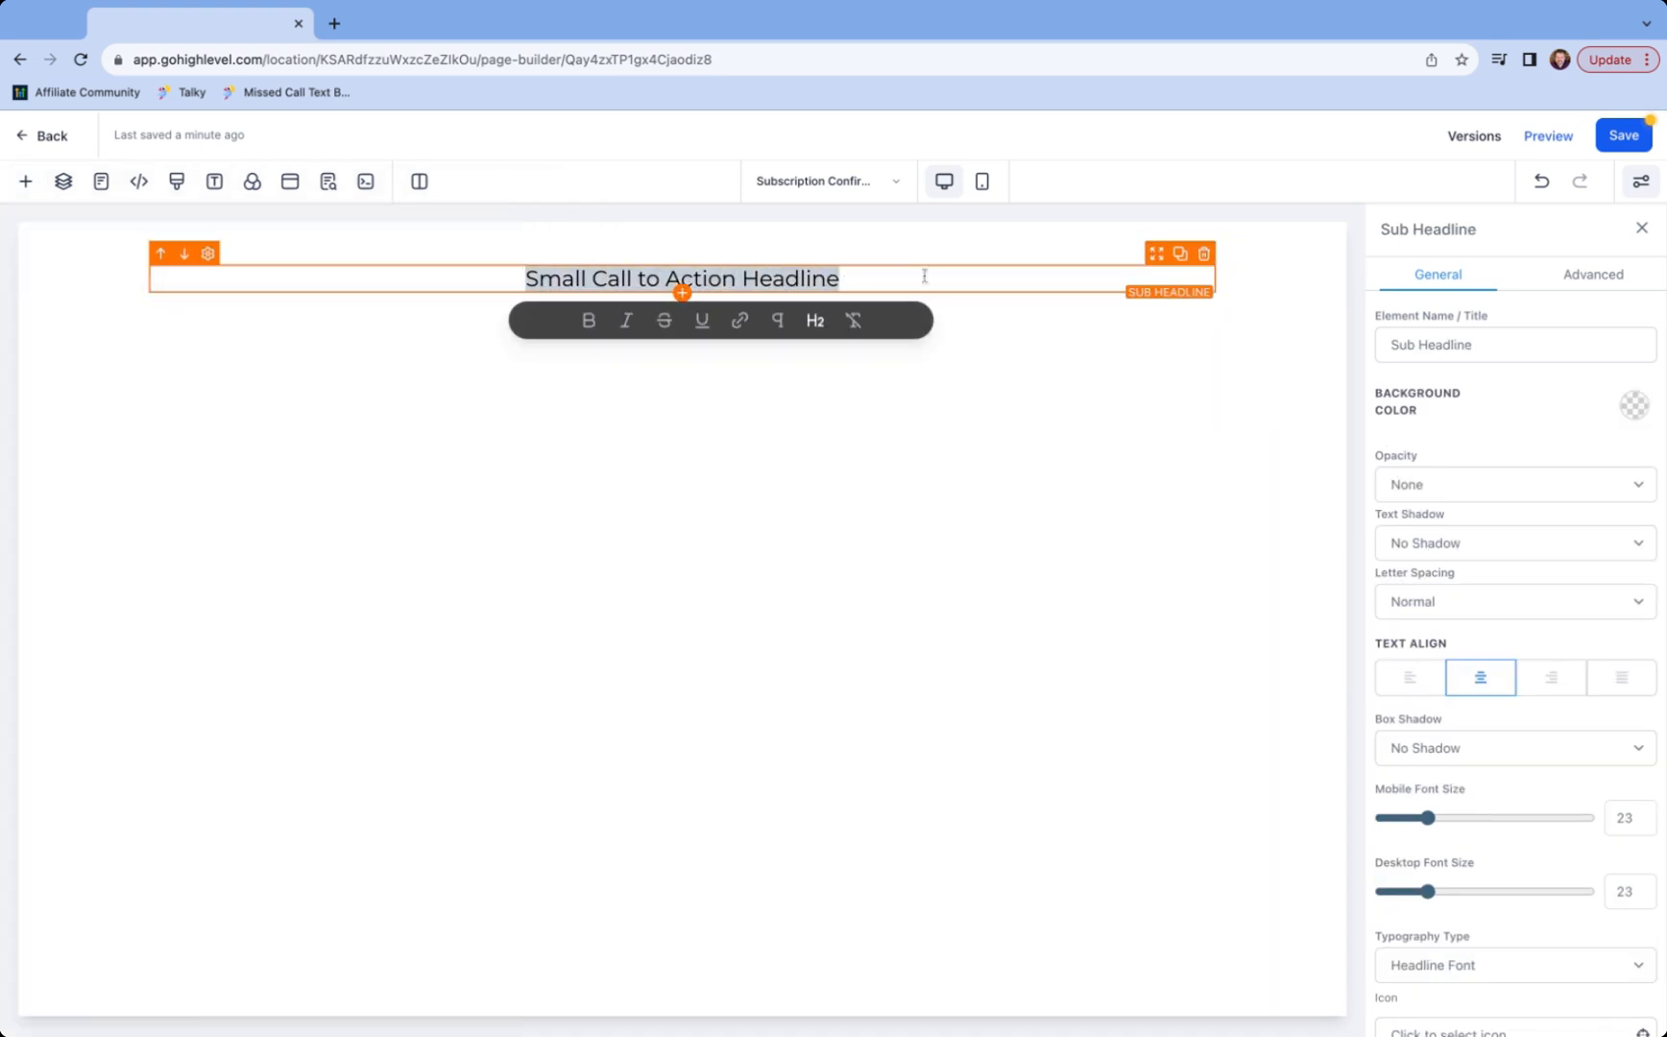
{"action": "type", "text": "Thank you"}
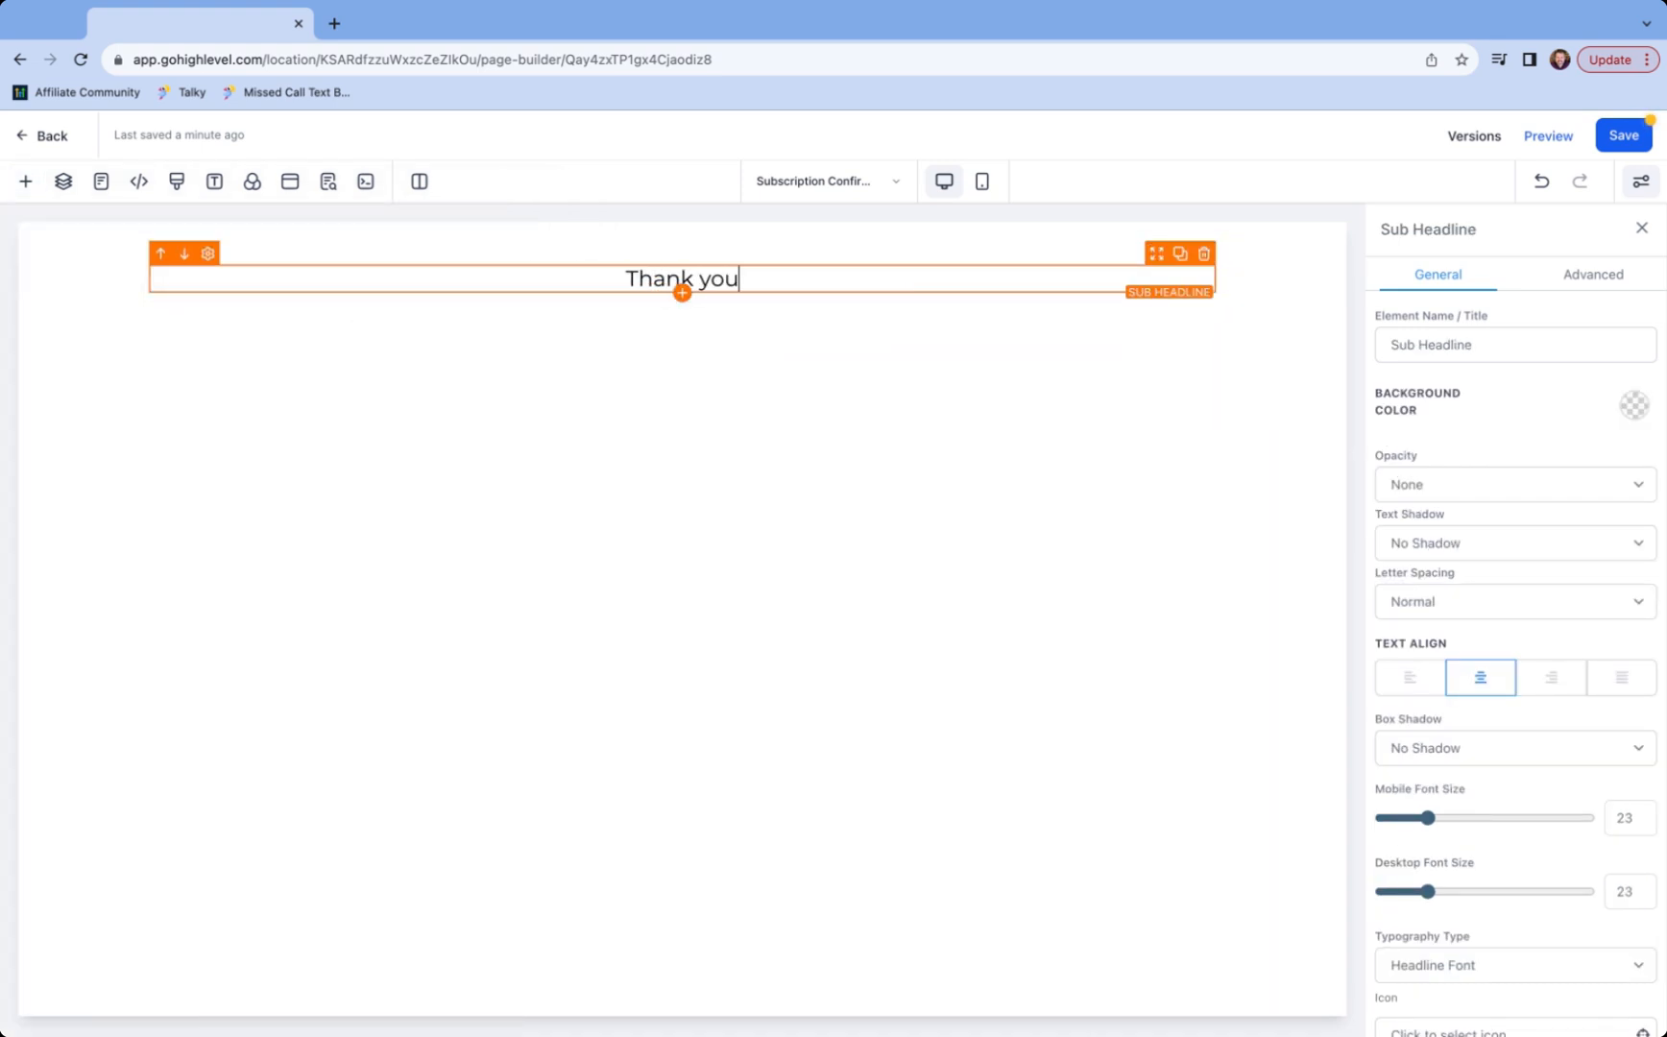
{"action": "type", "text": " for conf"}
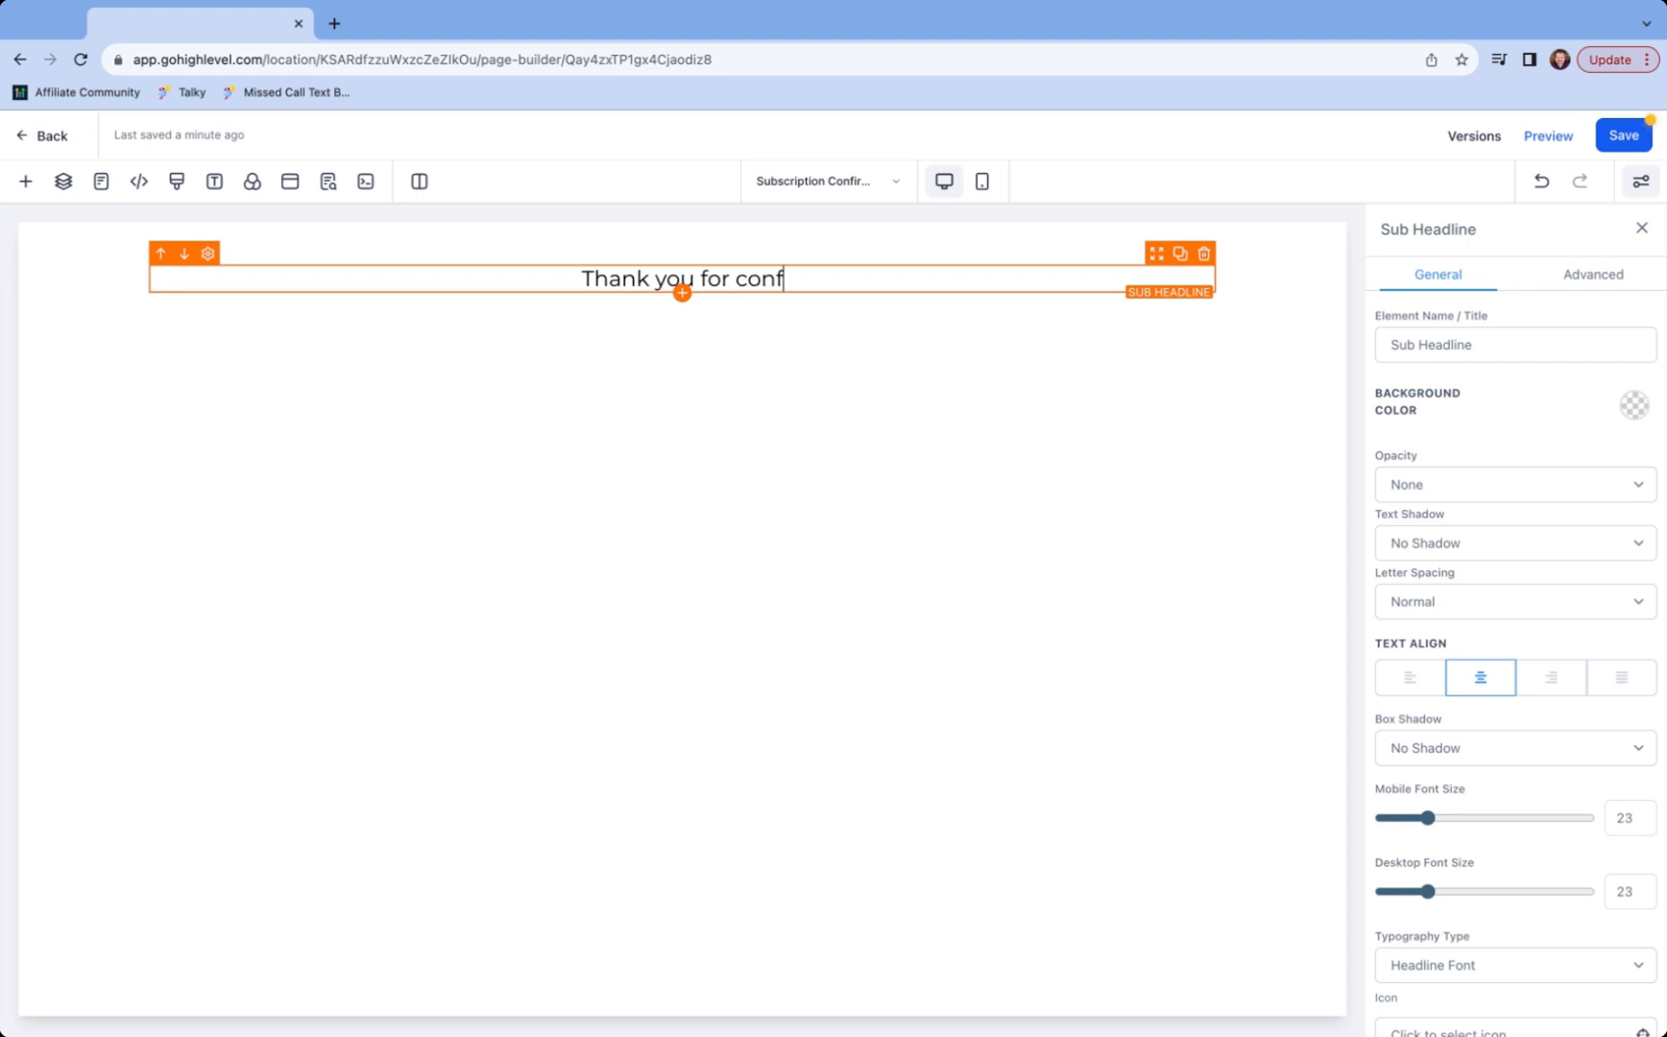
{"action": "type", "text": "irming."}
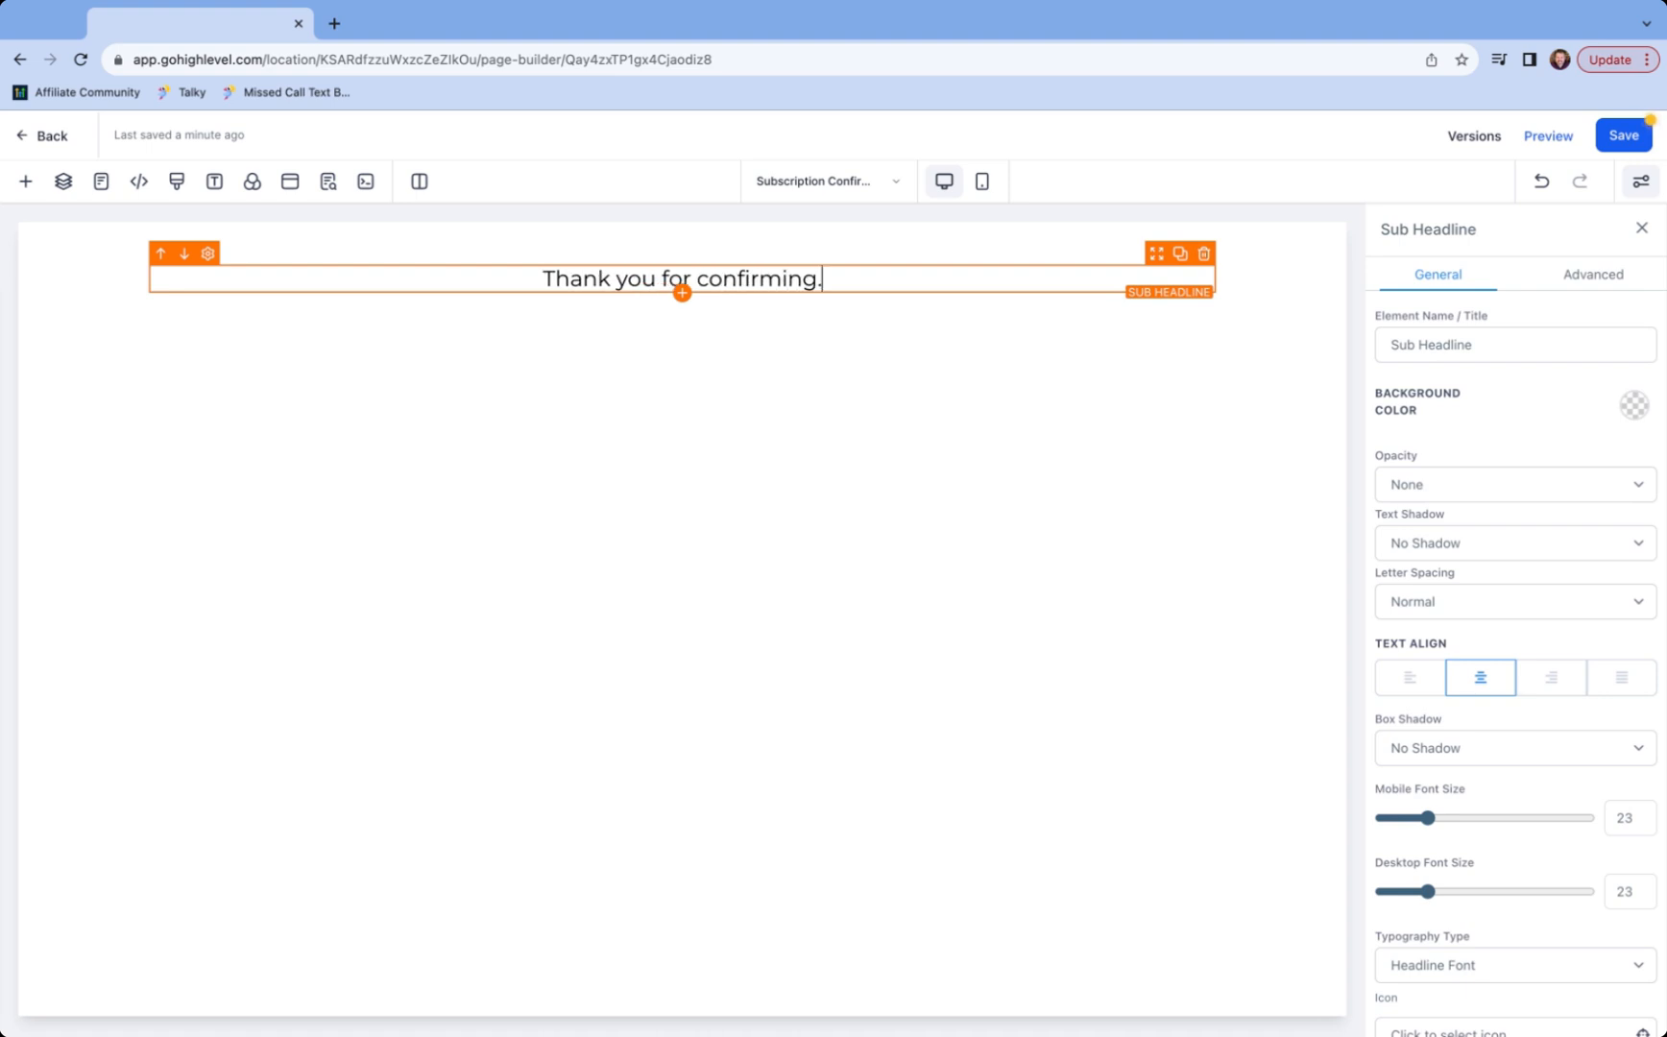
{"action": "left_click", "coordinate": [1623, 134]}
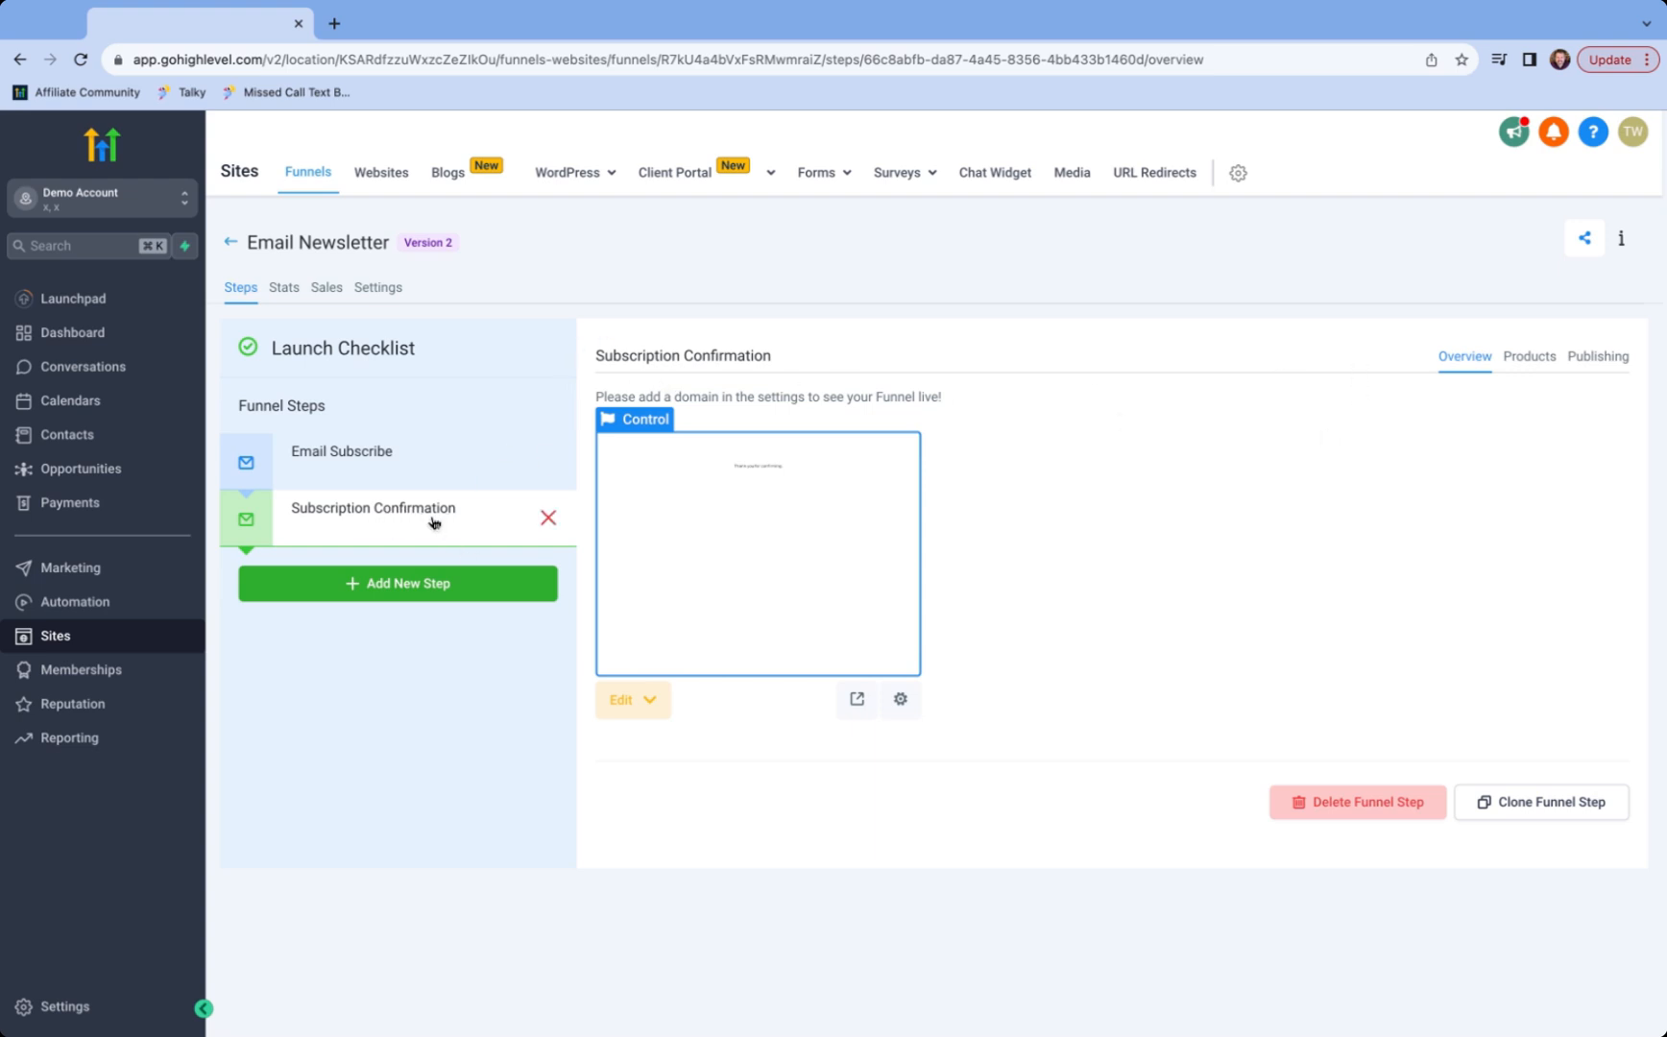
- Go to the Marketing Trigger Links list
{"action": "left_click", "coordinate": [69, 569]}
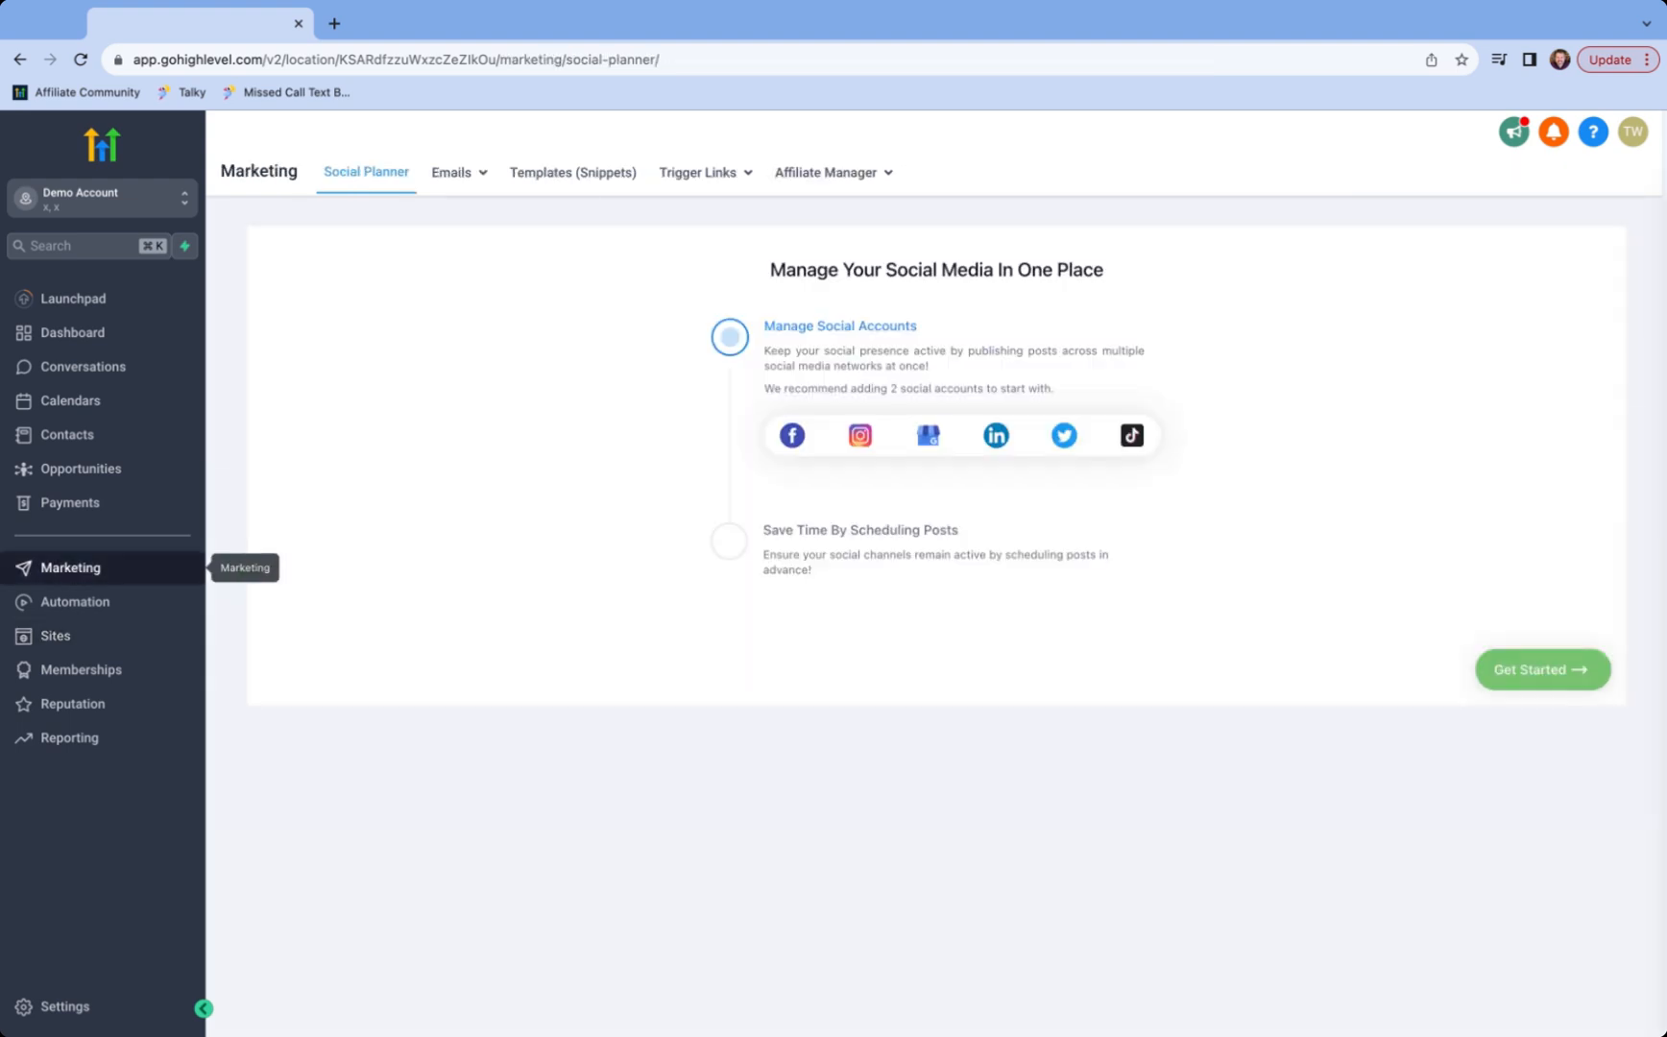
{"action": "mouse_move", "coordinate": [693, 174]}
{"action": "left_click", "coordinate": [704, 213]}
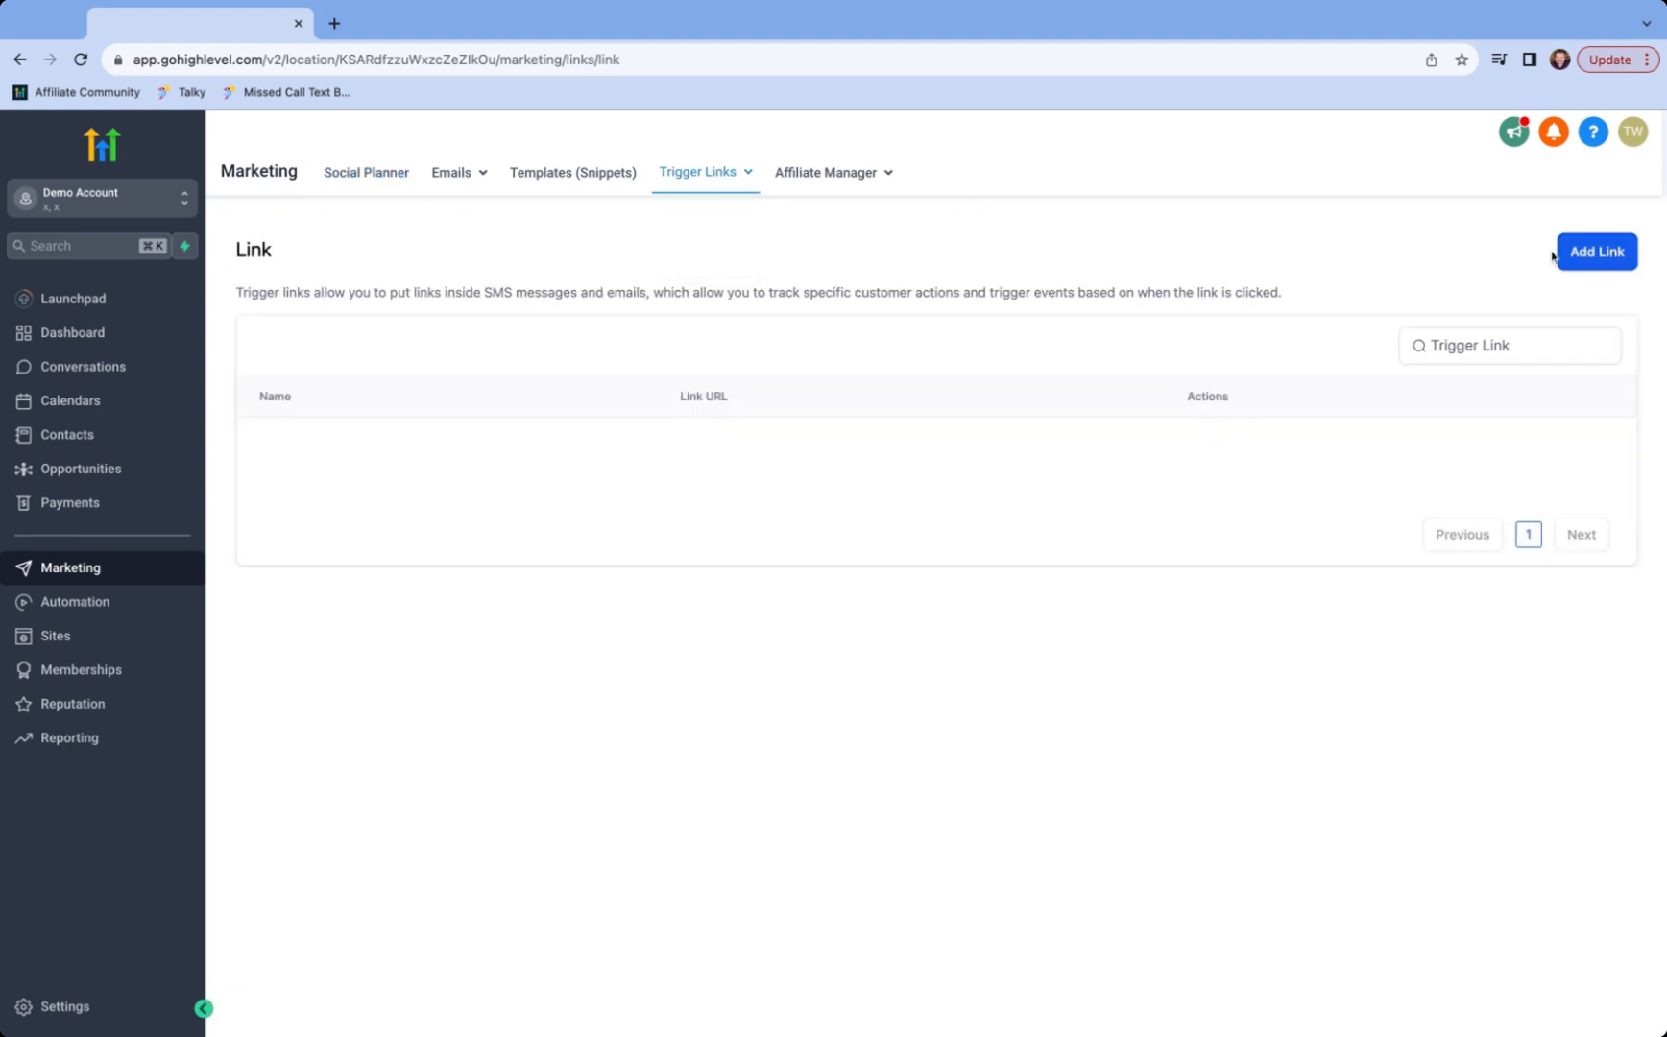
{"action": "left_click", "coordinate": [1601, 252]}
{"action": "left_click", "coordinate": [810, 622]}
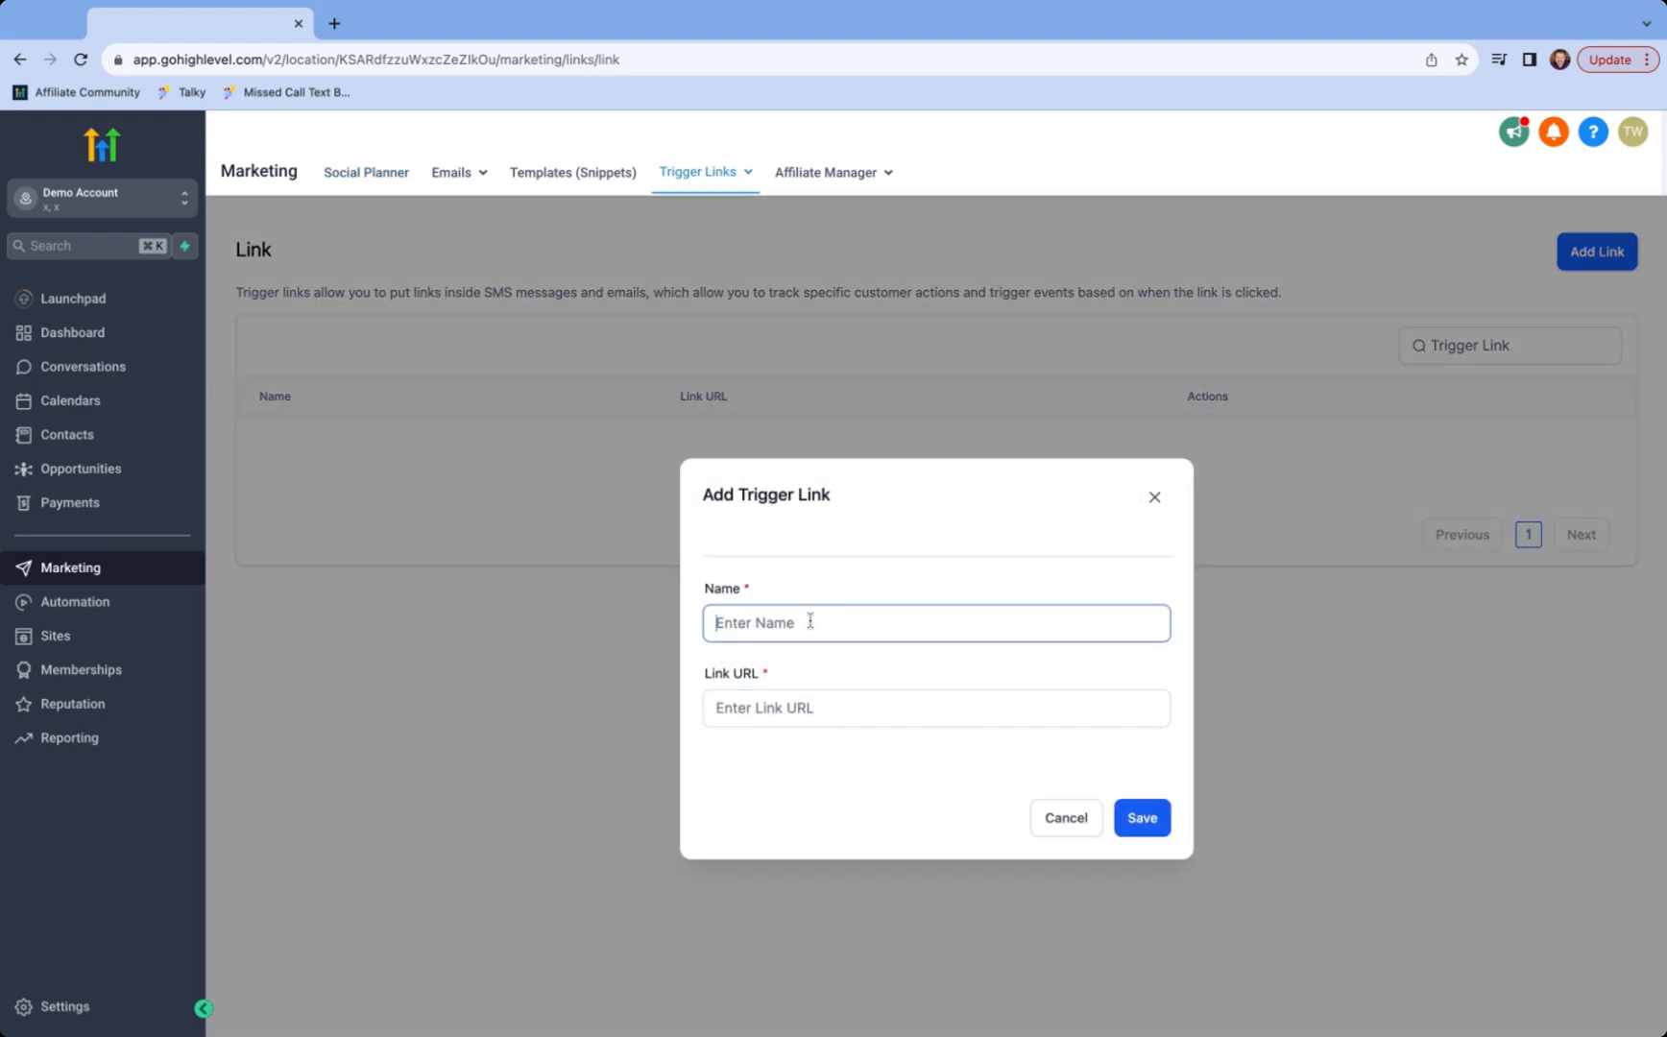
{"action": "type", "text": "Subscription Confirmation"}
{"action": "left_click", "coordinate": [806, 705]}
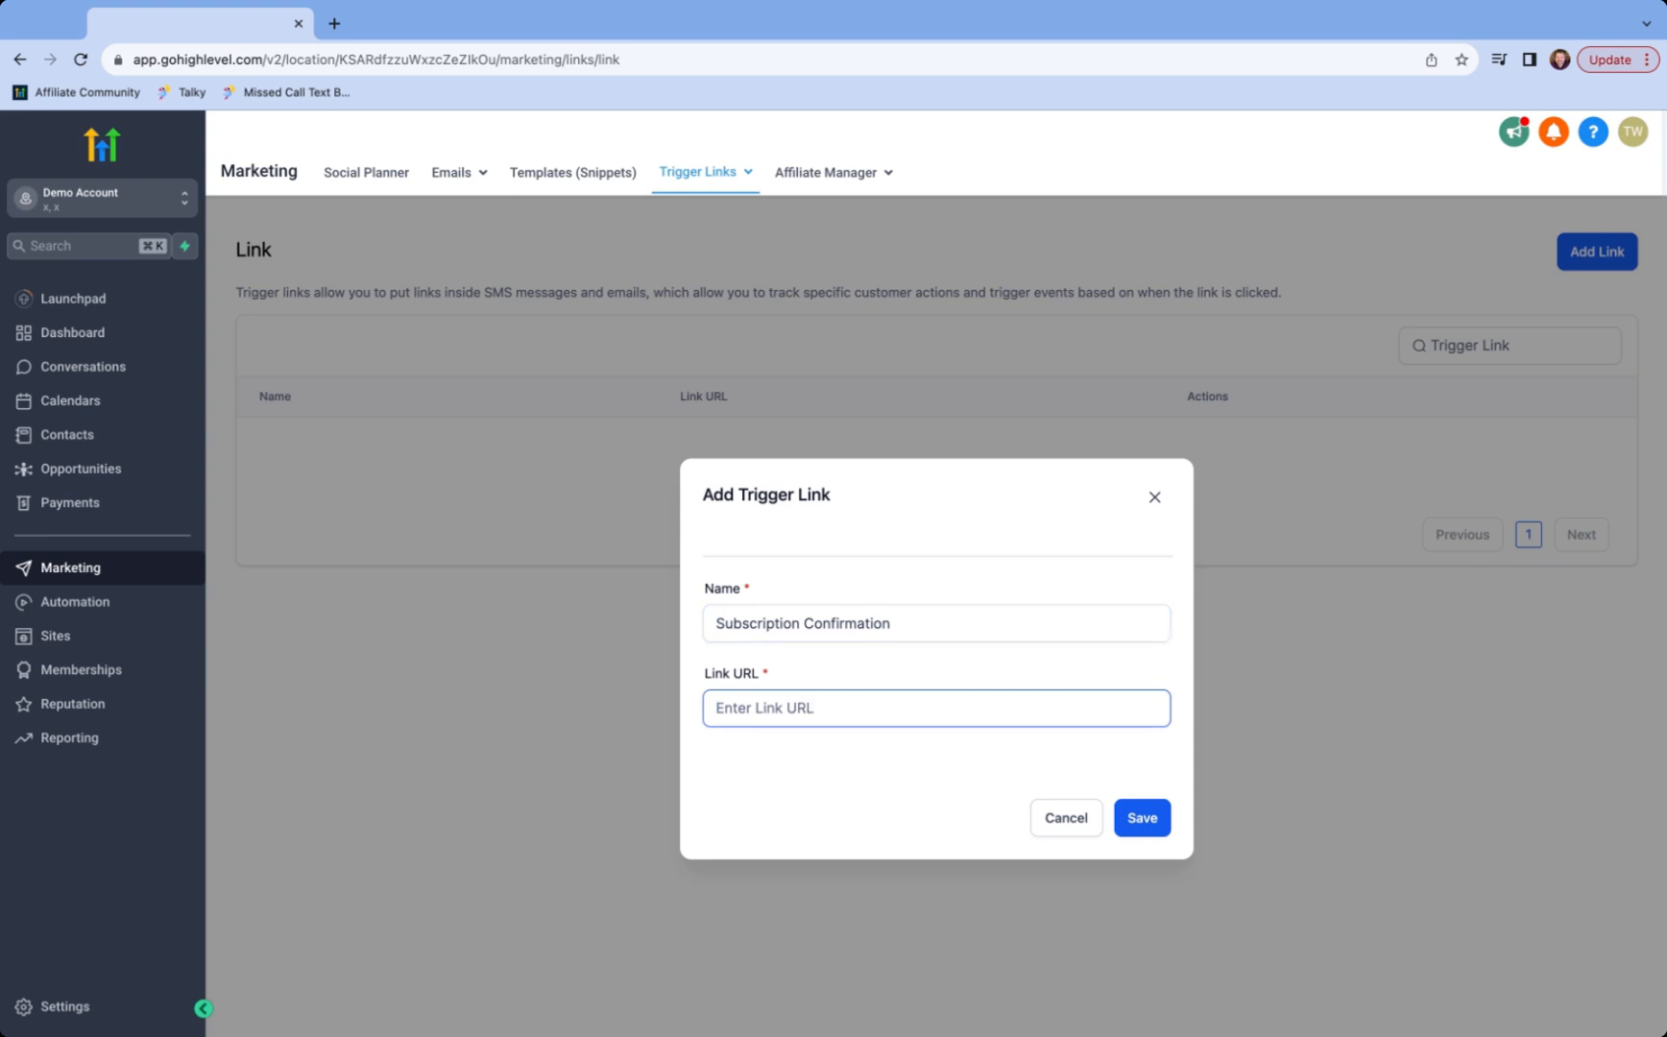
{"action": "type", "text": "ww.demo.com"}
{"action": "left_click", "coordinate": [733, 712]}
{"action": "type", "text": "w"}
{"action": "left_click", "coordinate": [1141, 817]}
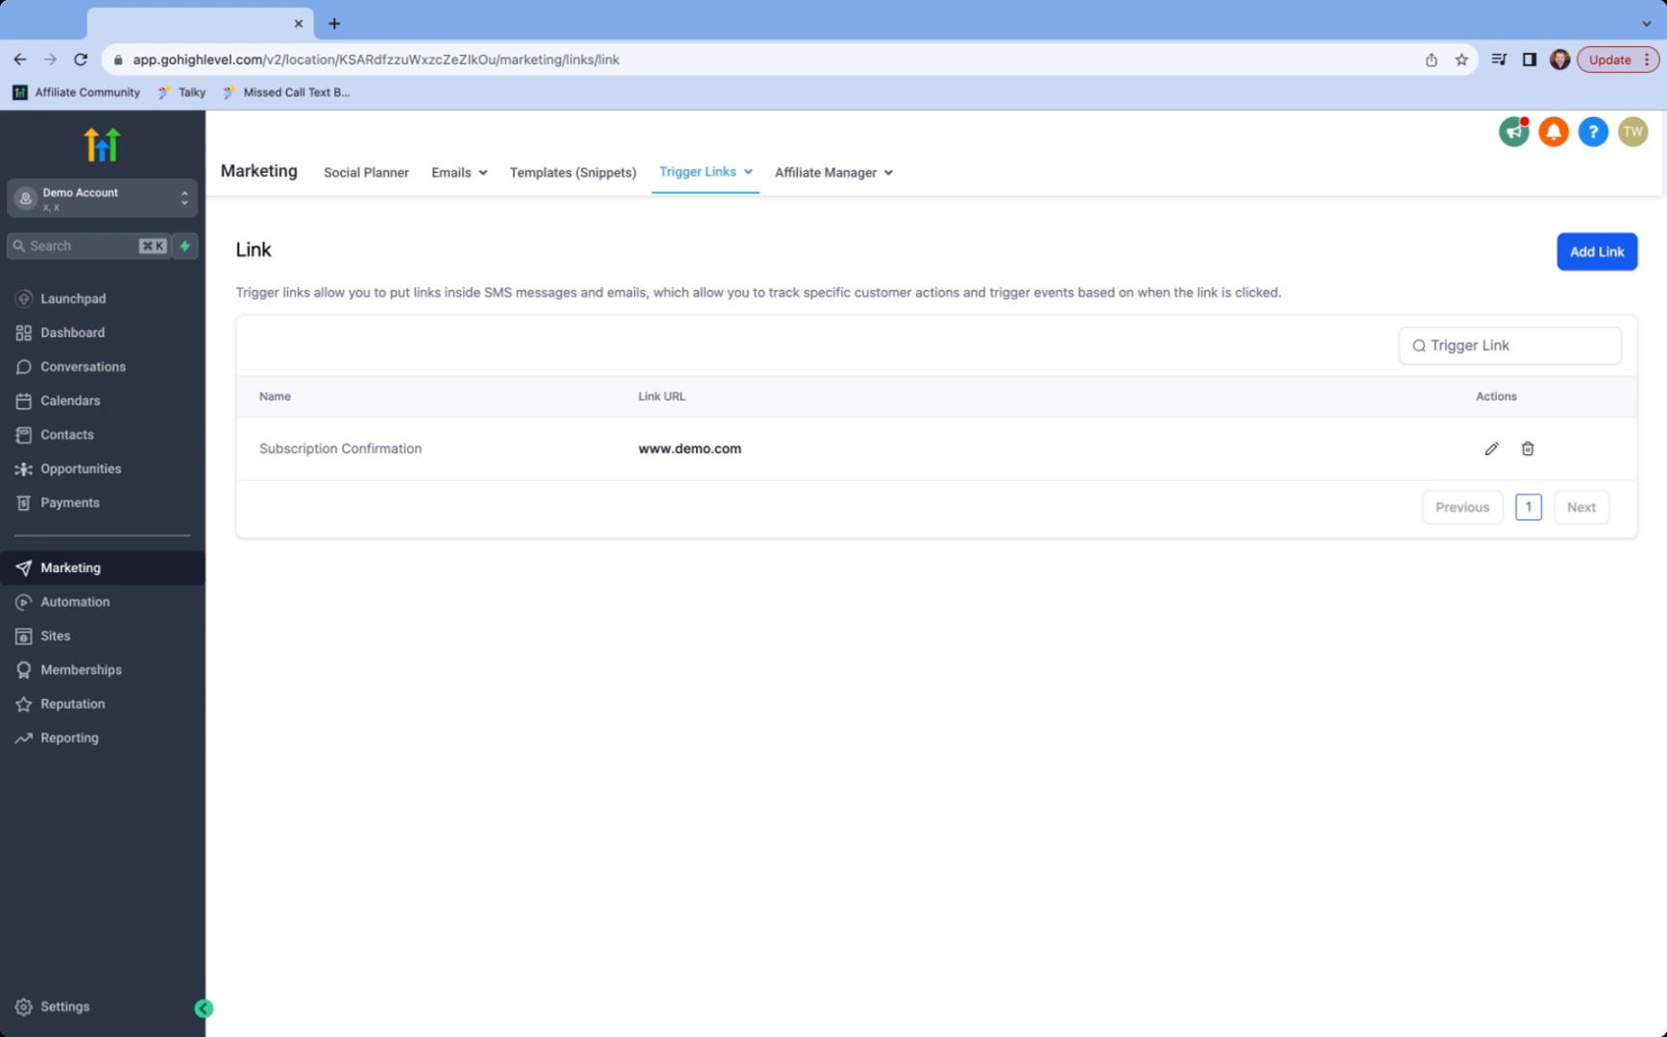
{"action": "left_click", "coordinate": [91, 604]}
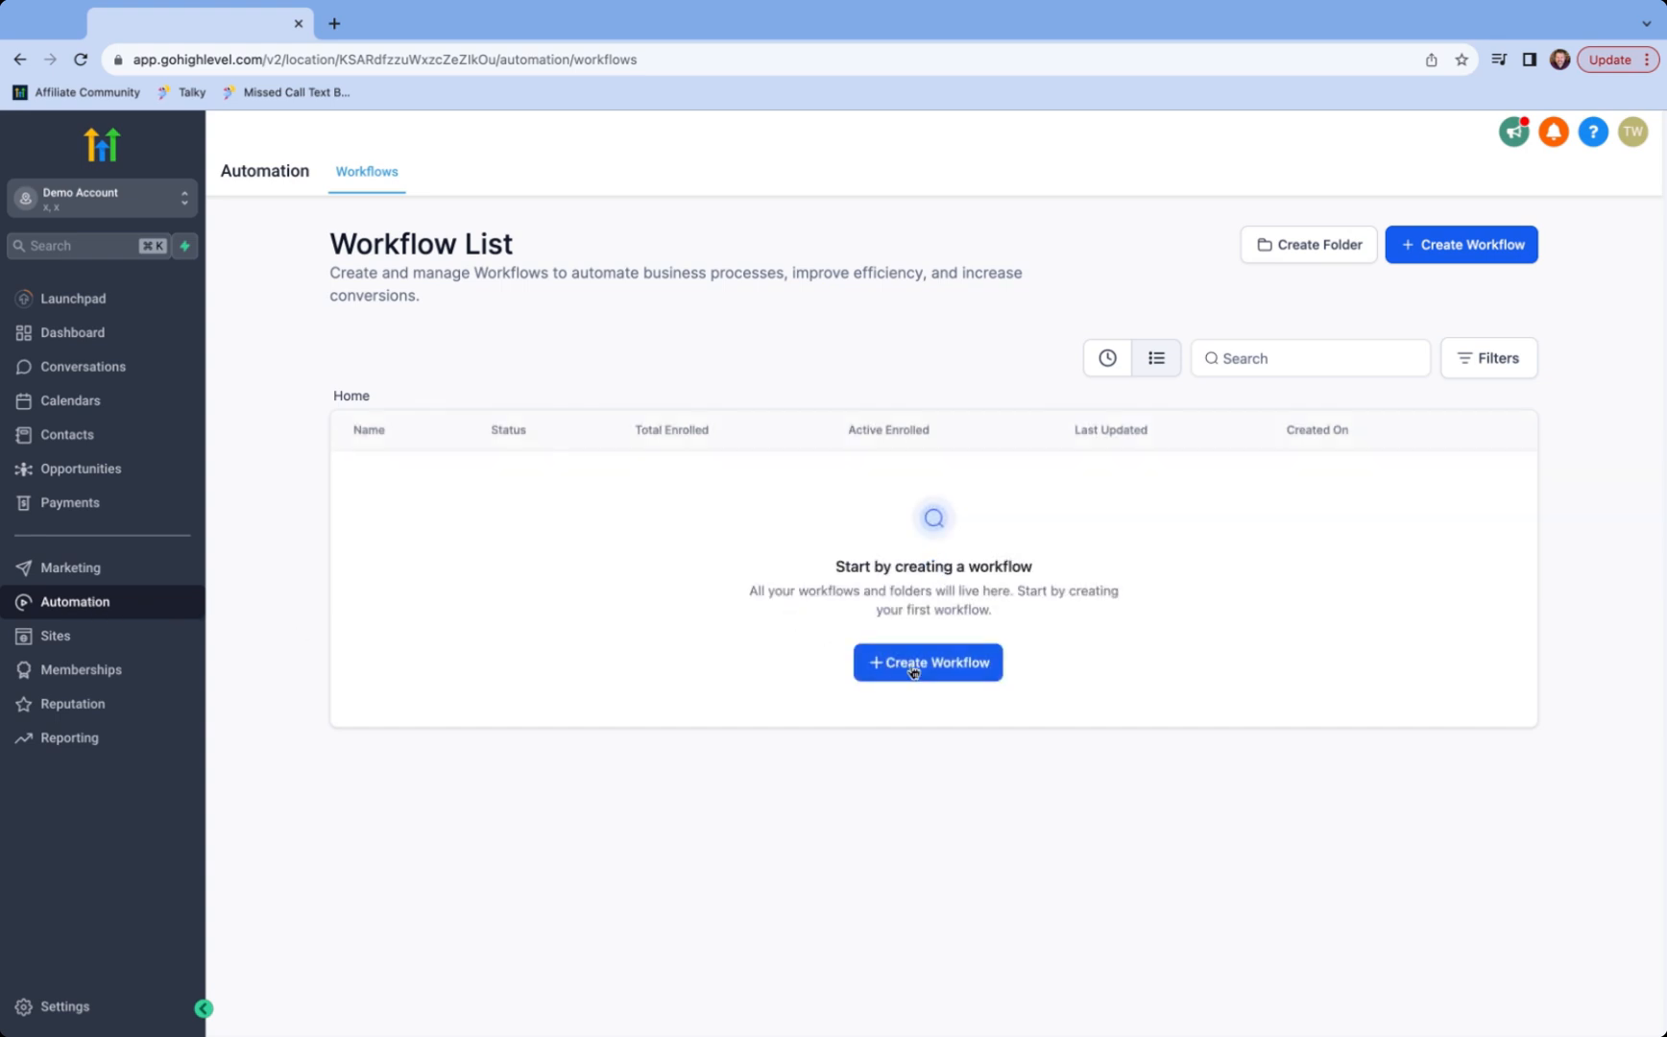
- Create a workflow from scratch and title it 'Email Subscription'
{"action": "left_click", "coordinate": [914, 669]}
{"action": "left_click", "coordinate": [597, 524]}
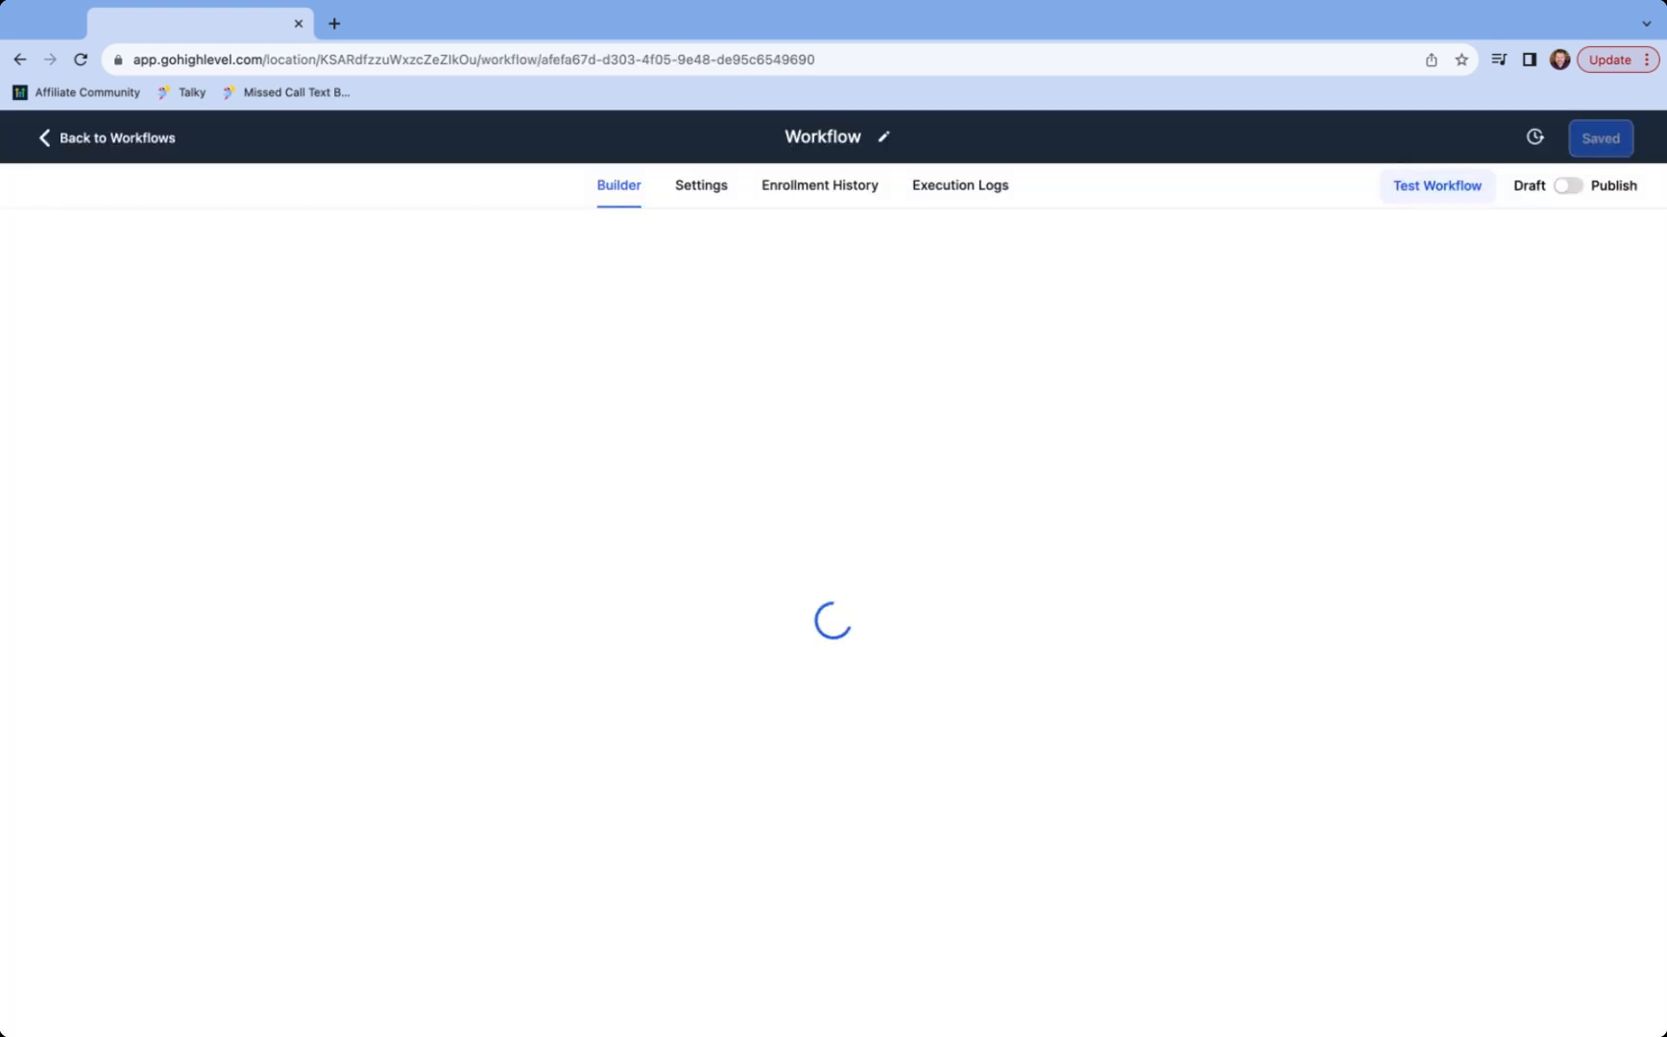
{"action": "left_click", "coordinate": [826, 134]}
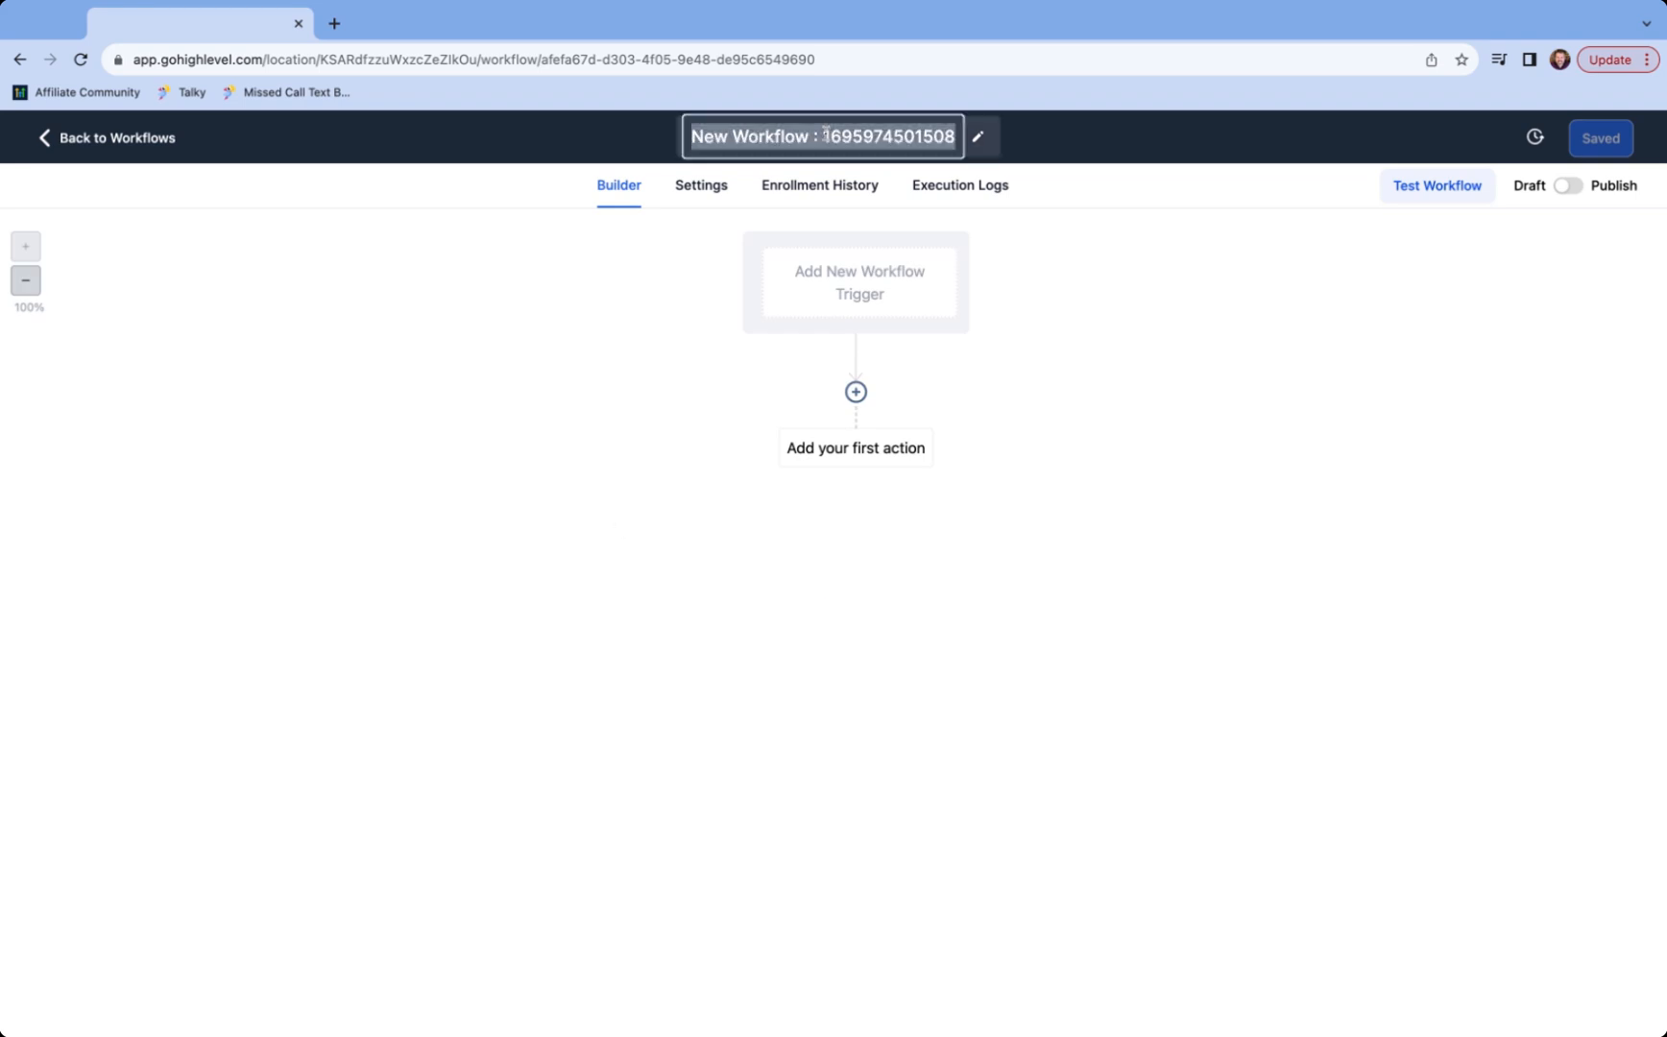
{"action": "type", "text": "Email Subscription"}
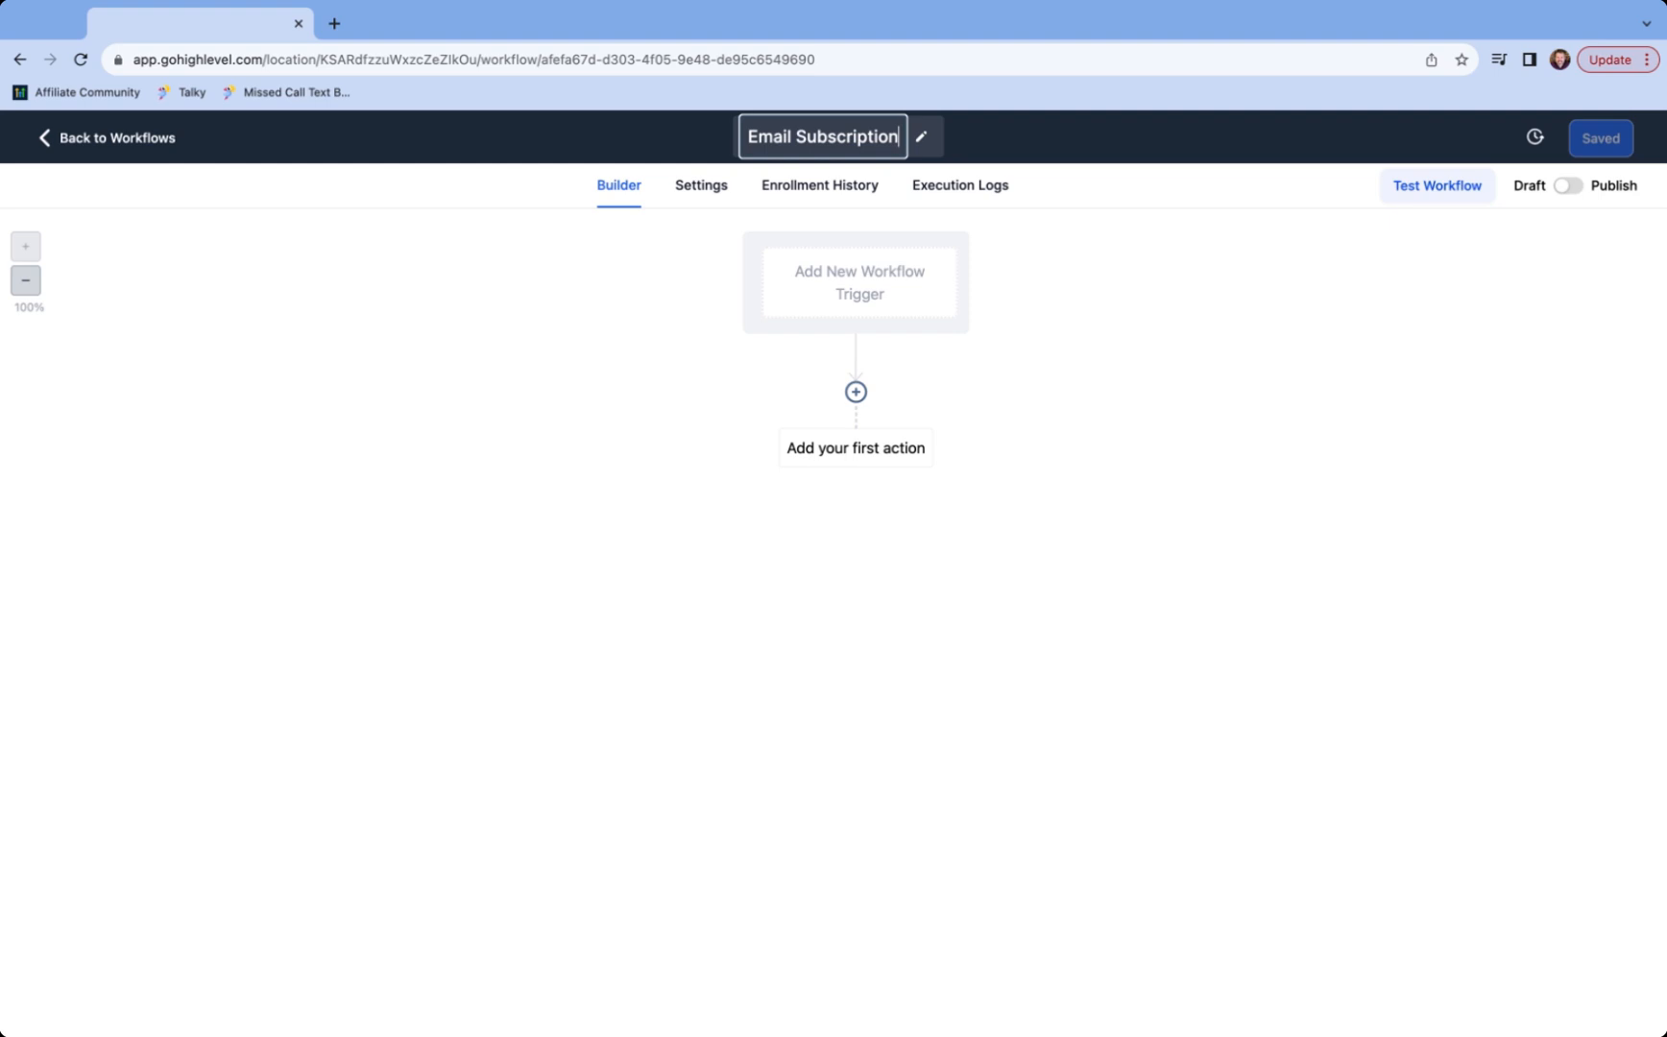
{"action": "key", "text": "Return"}
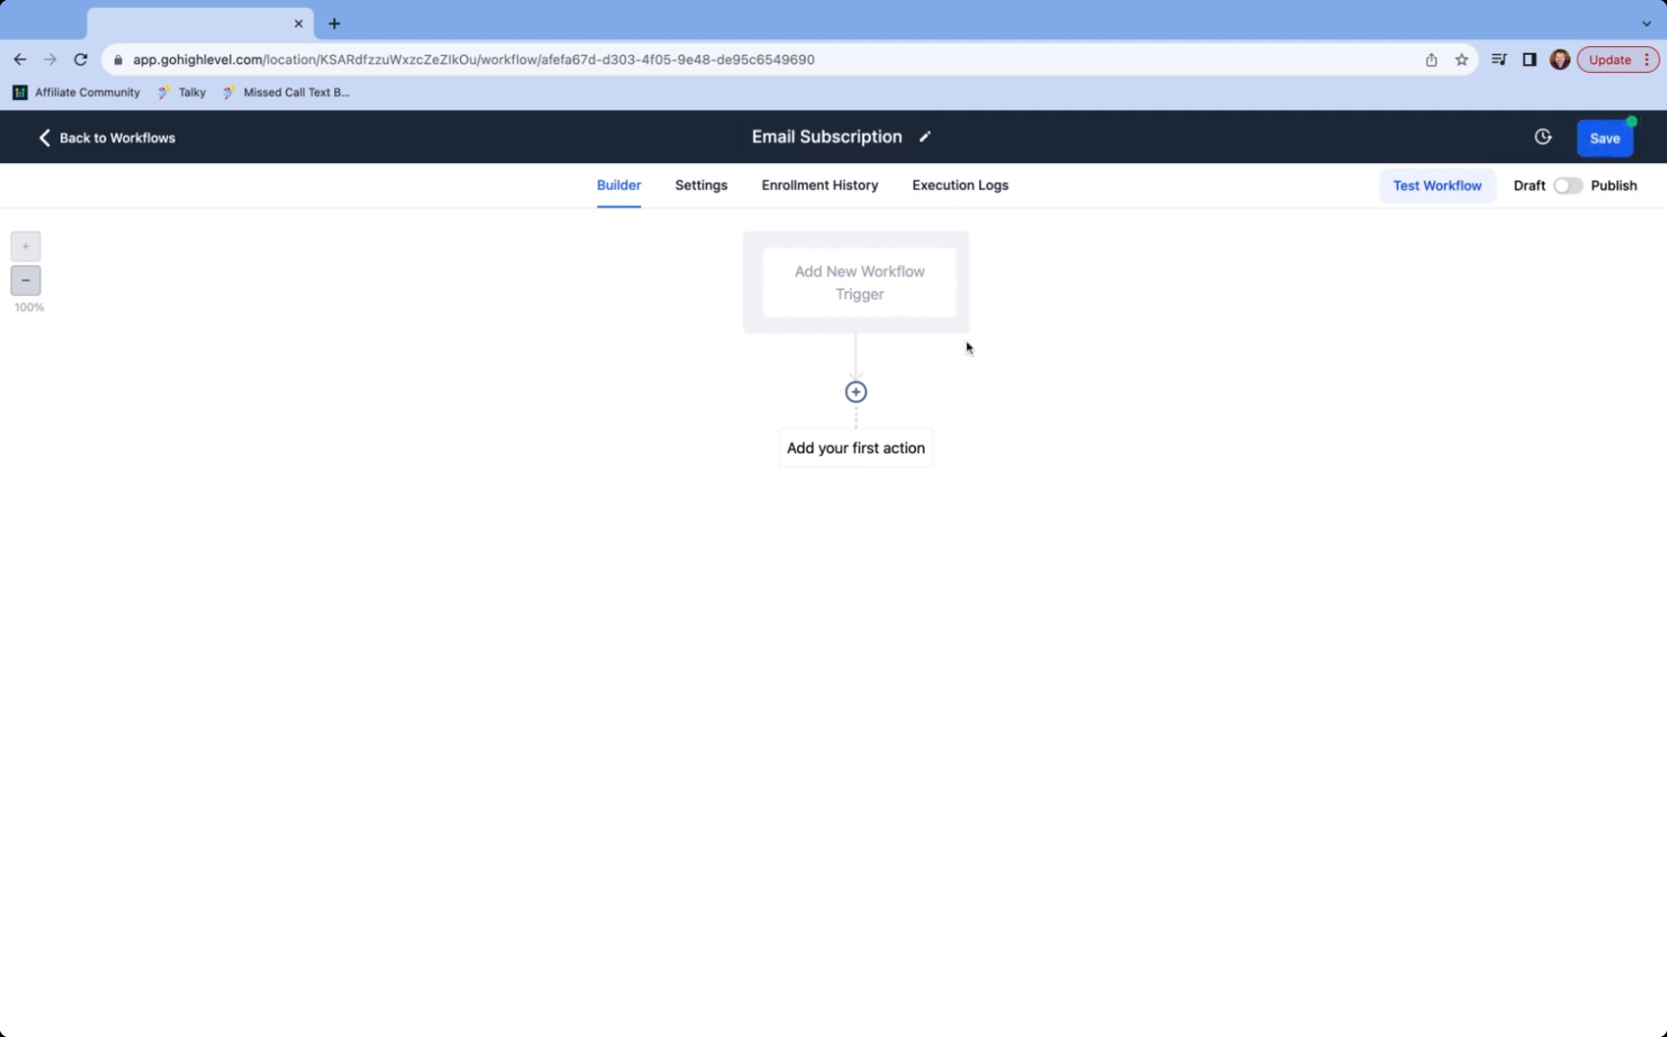
- Add a Form Submitted trigger with a 'Form is Email Subscribe' filter and save it
{"action": "left_click", "coordinate": [862, 284]}
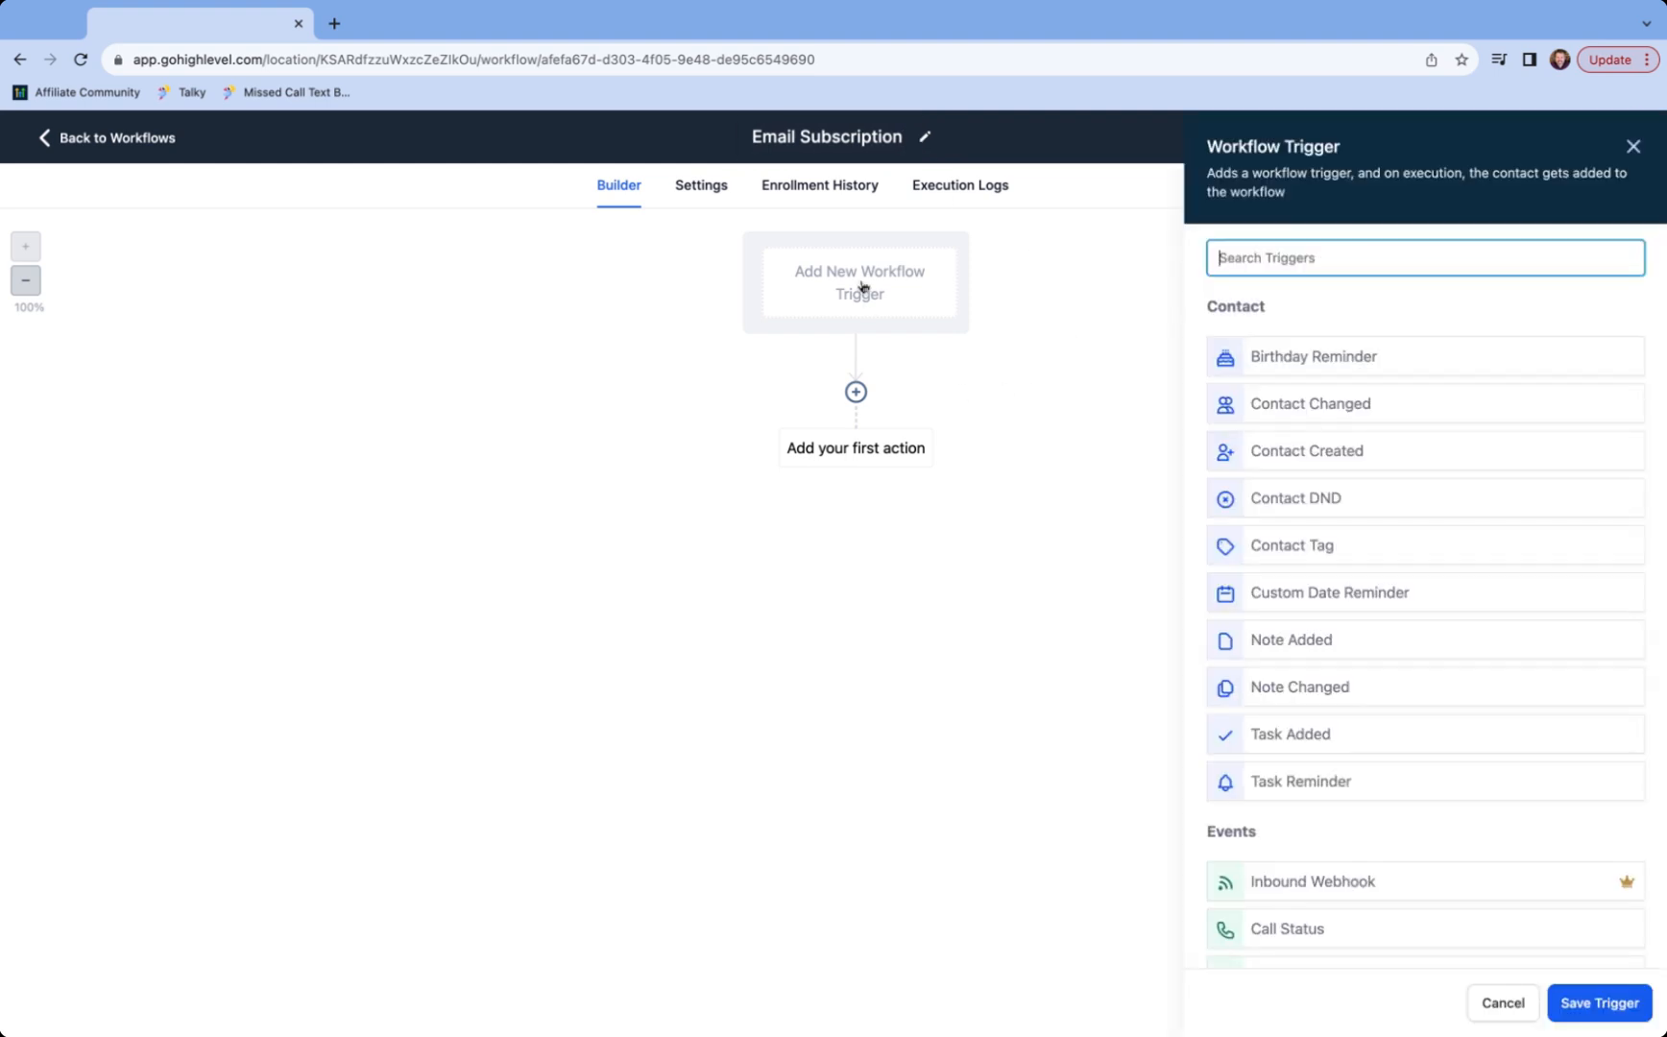
{"action": "type", "text": "form"}
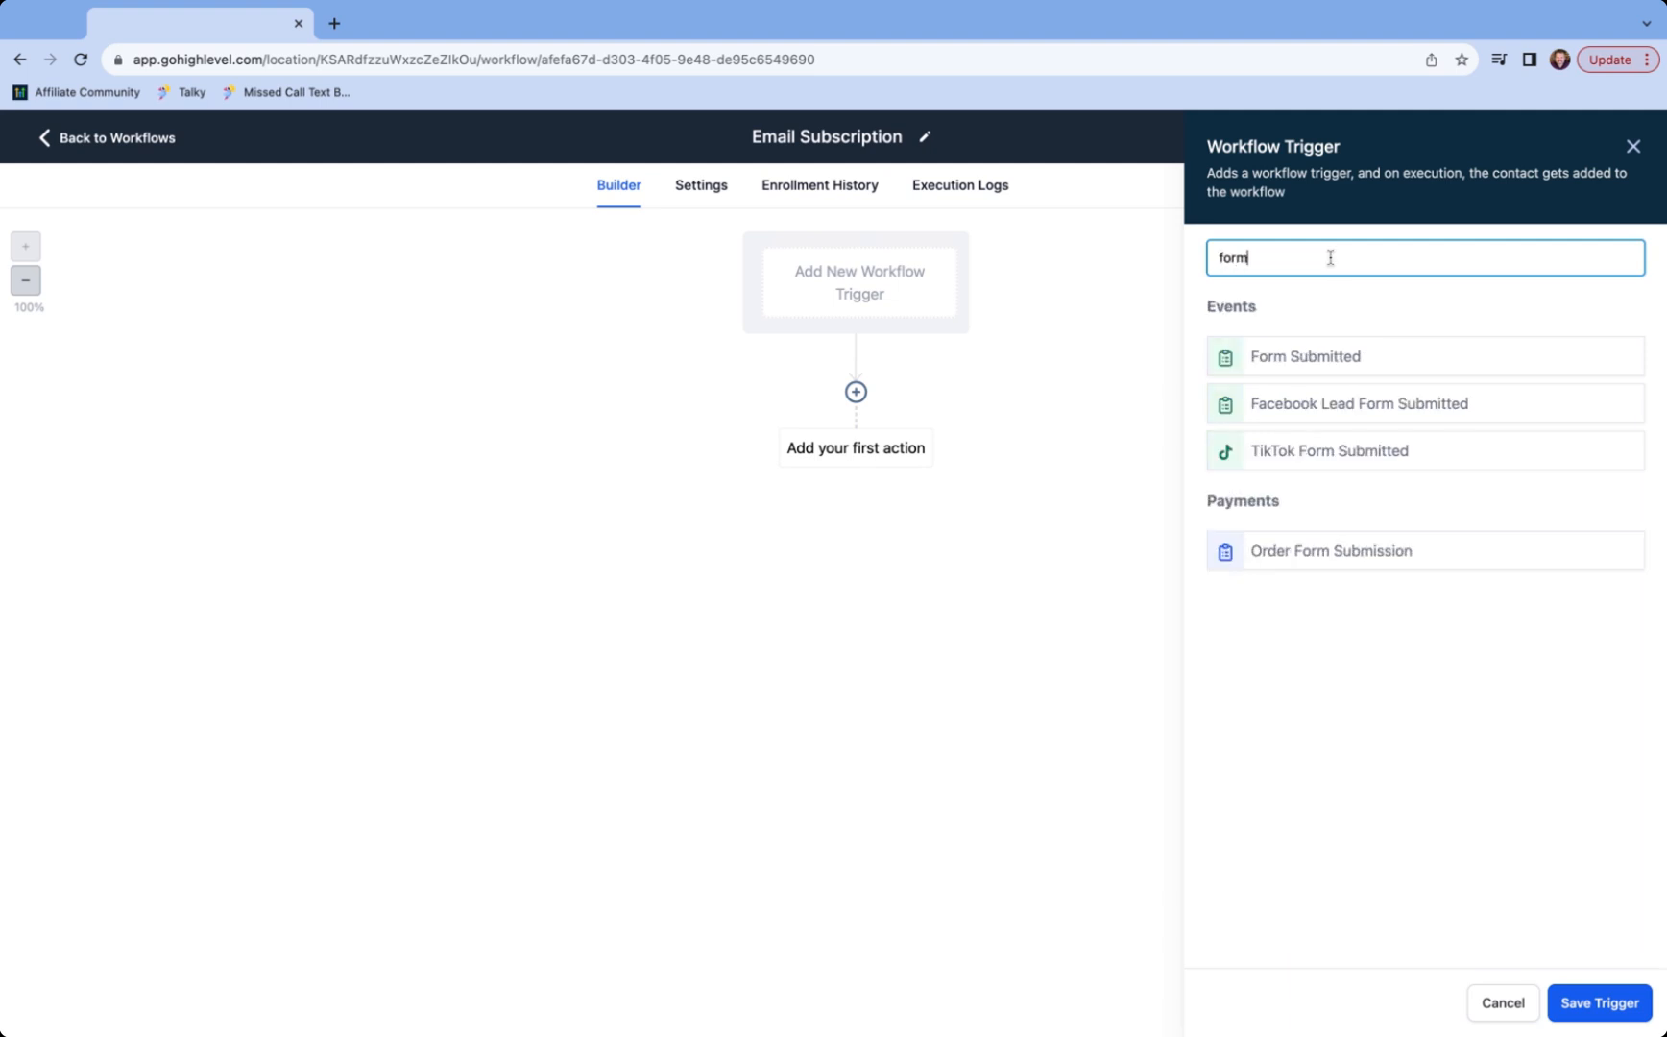
{"action": "left_click", "coordinate": [1346, 352]}
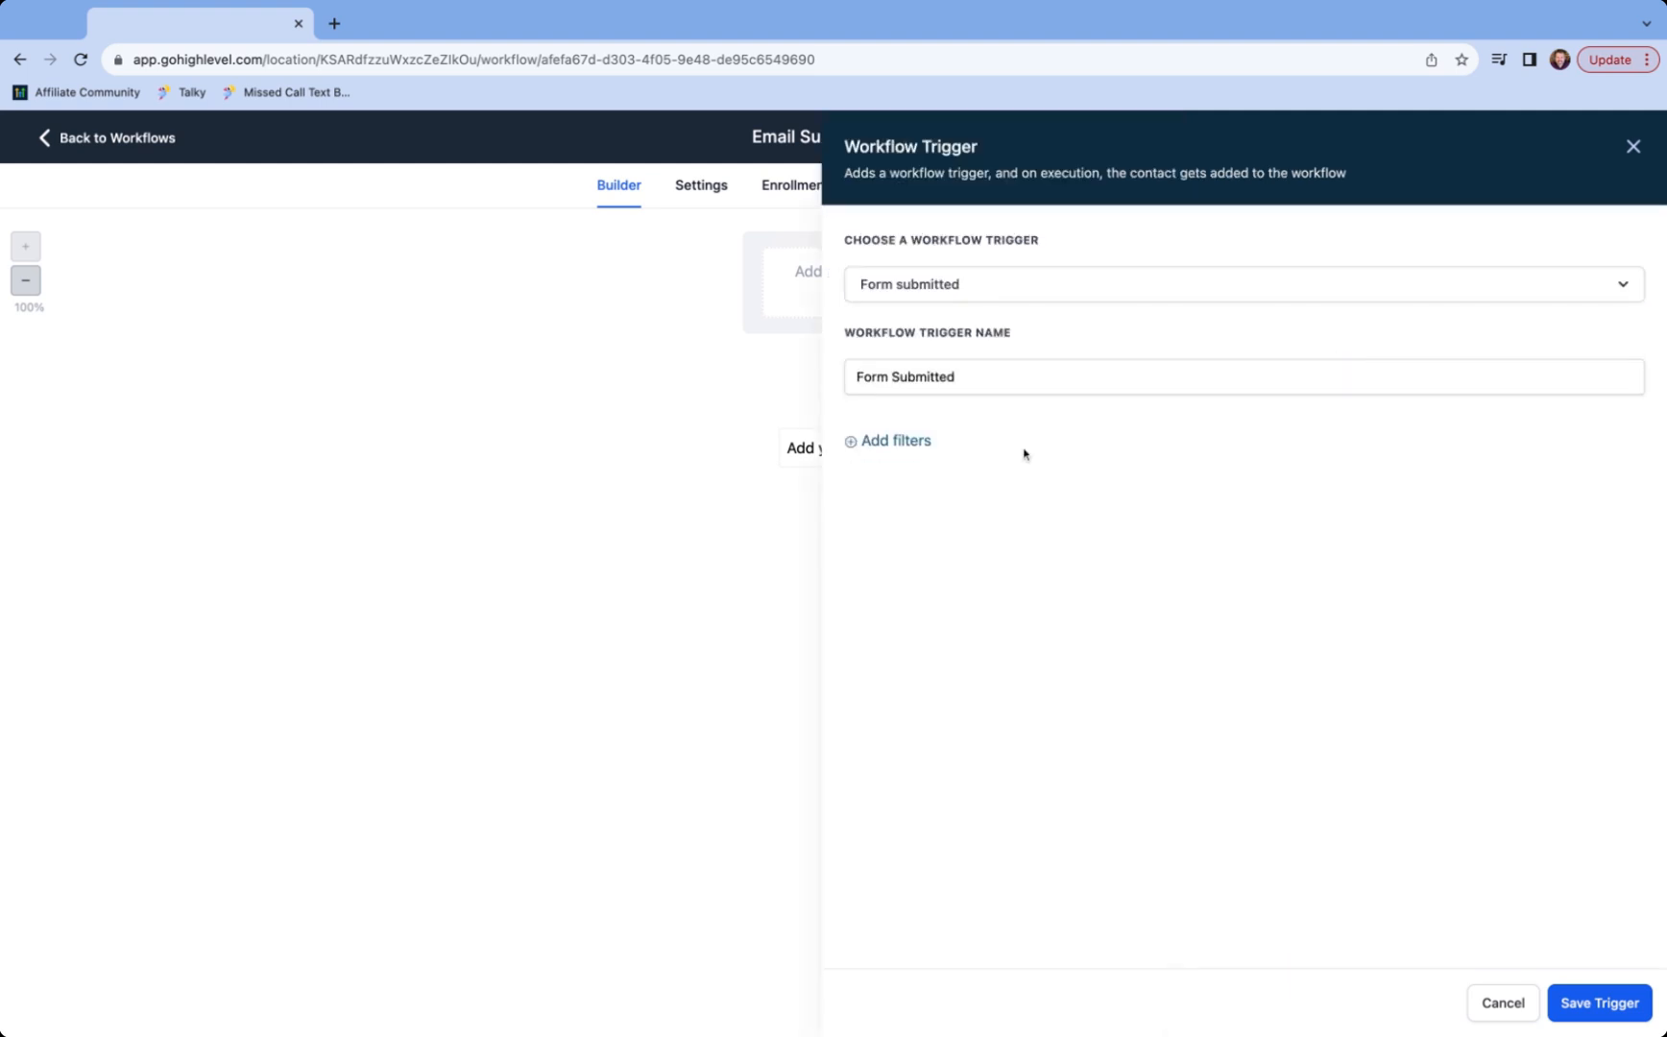
{"action": "left_click", "coordinate": [896, 445]}
{"action": "left_click", "coordinate": [897, 463]}
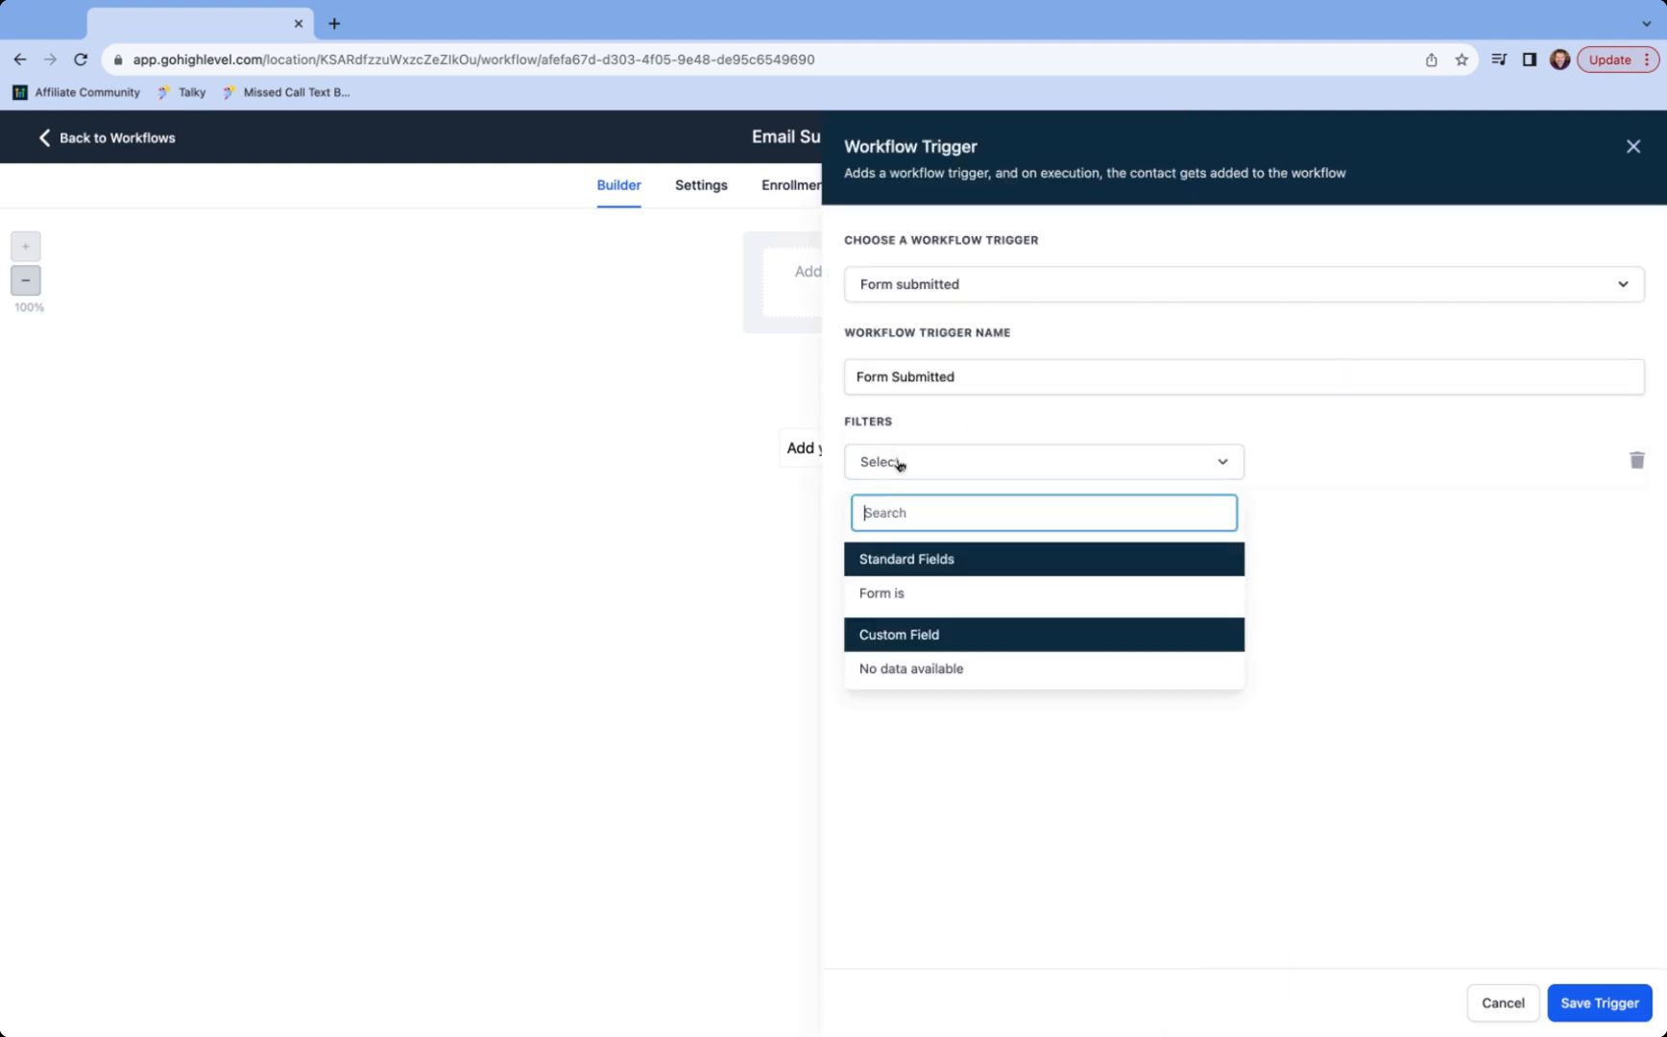
{"action": "left_click", "coordinate": [901, 595]}
{"action": "left_click", "coordinate": [1358, 462]}
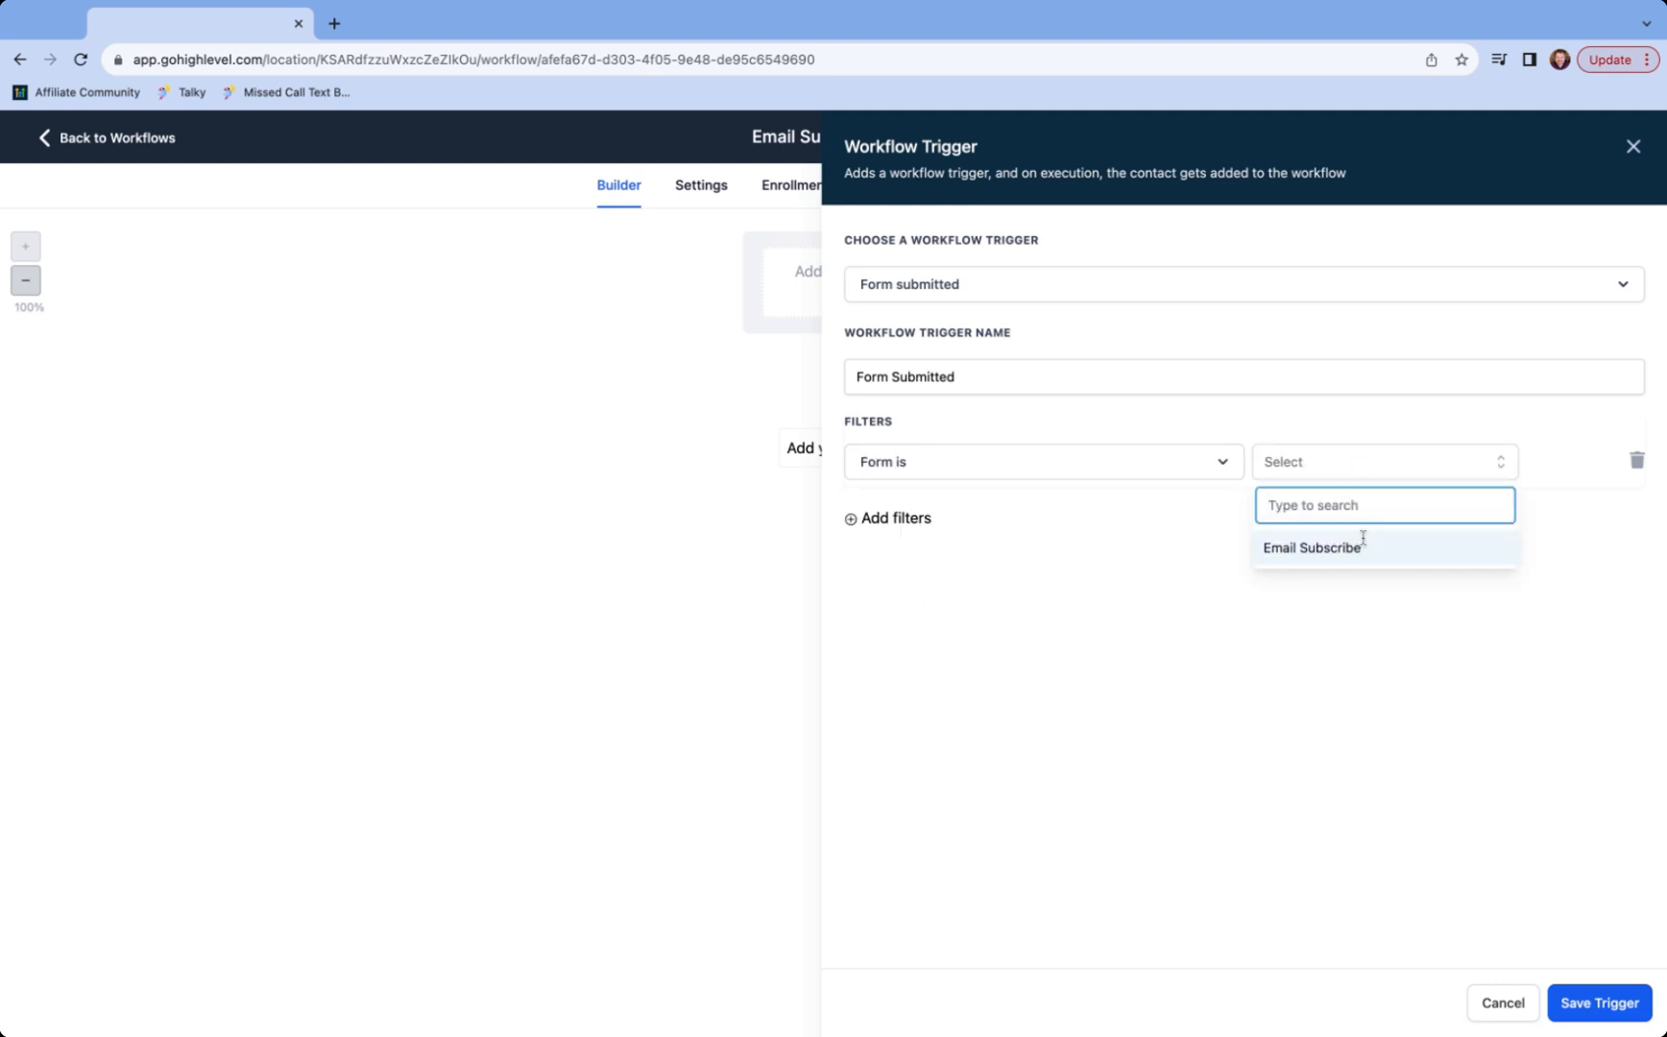
{"action": "left_click", "coordinate": [1318, 549]}
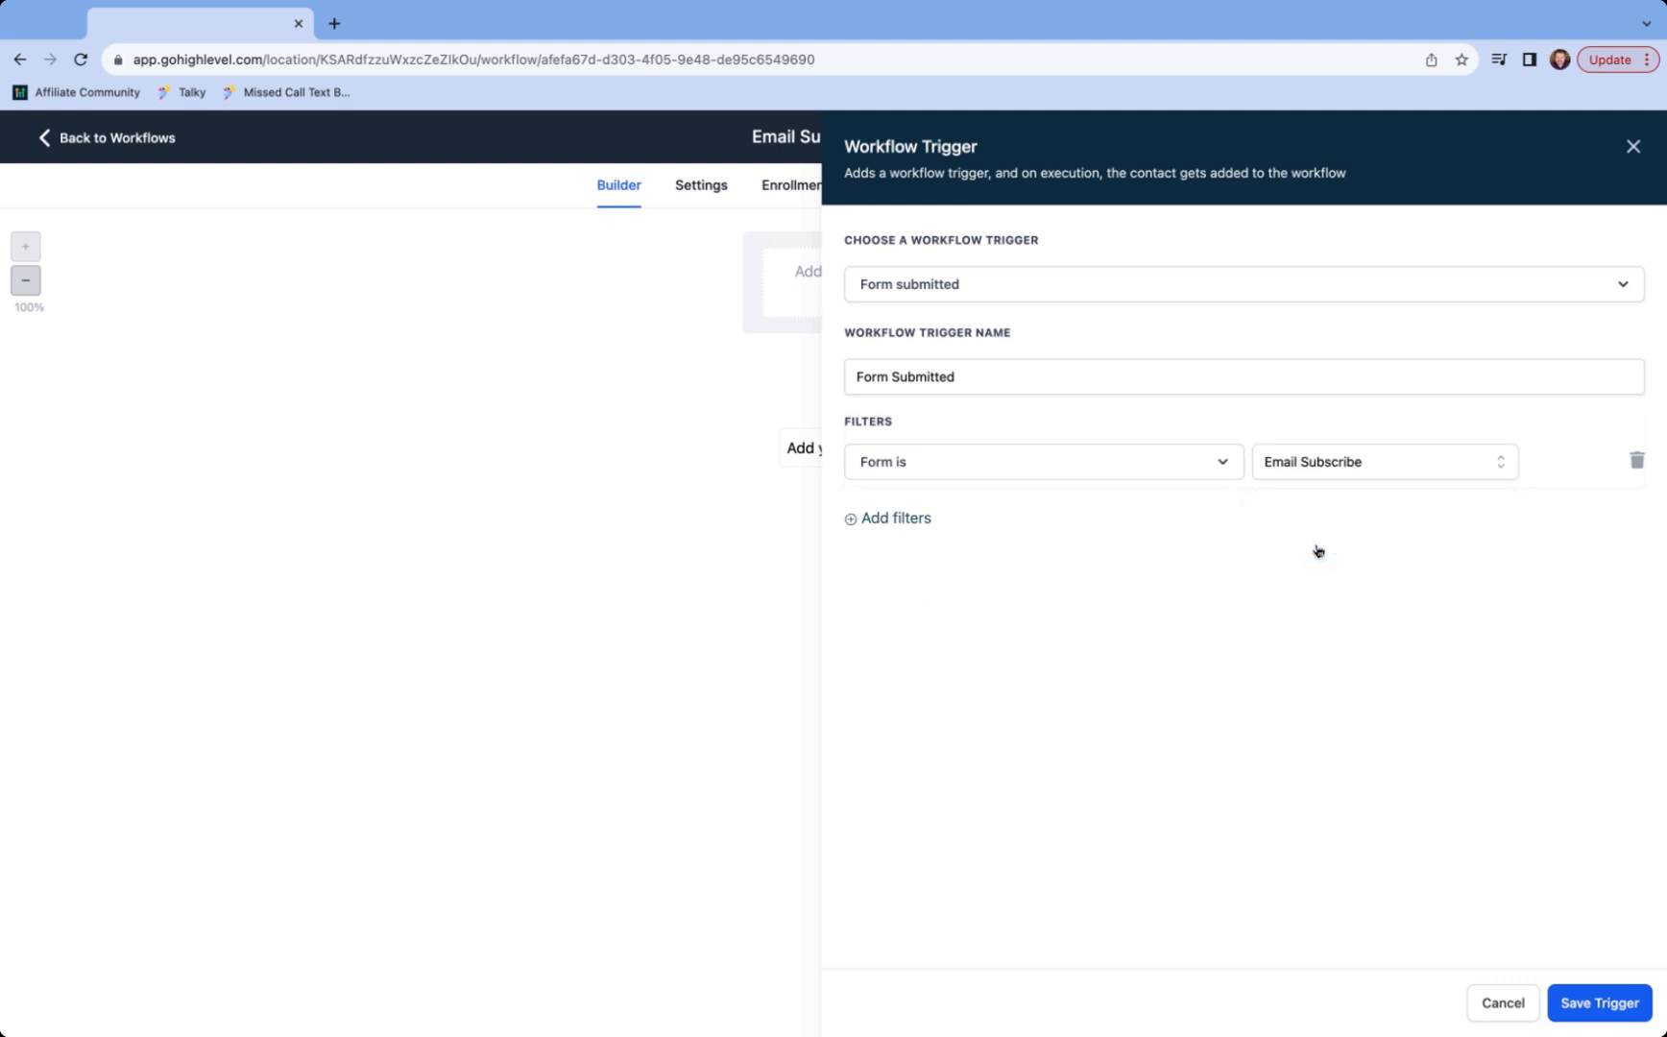
{"action": "left_click", "coordinate": [1616, 1003]}
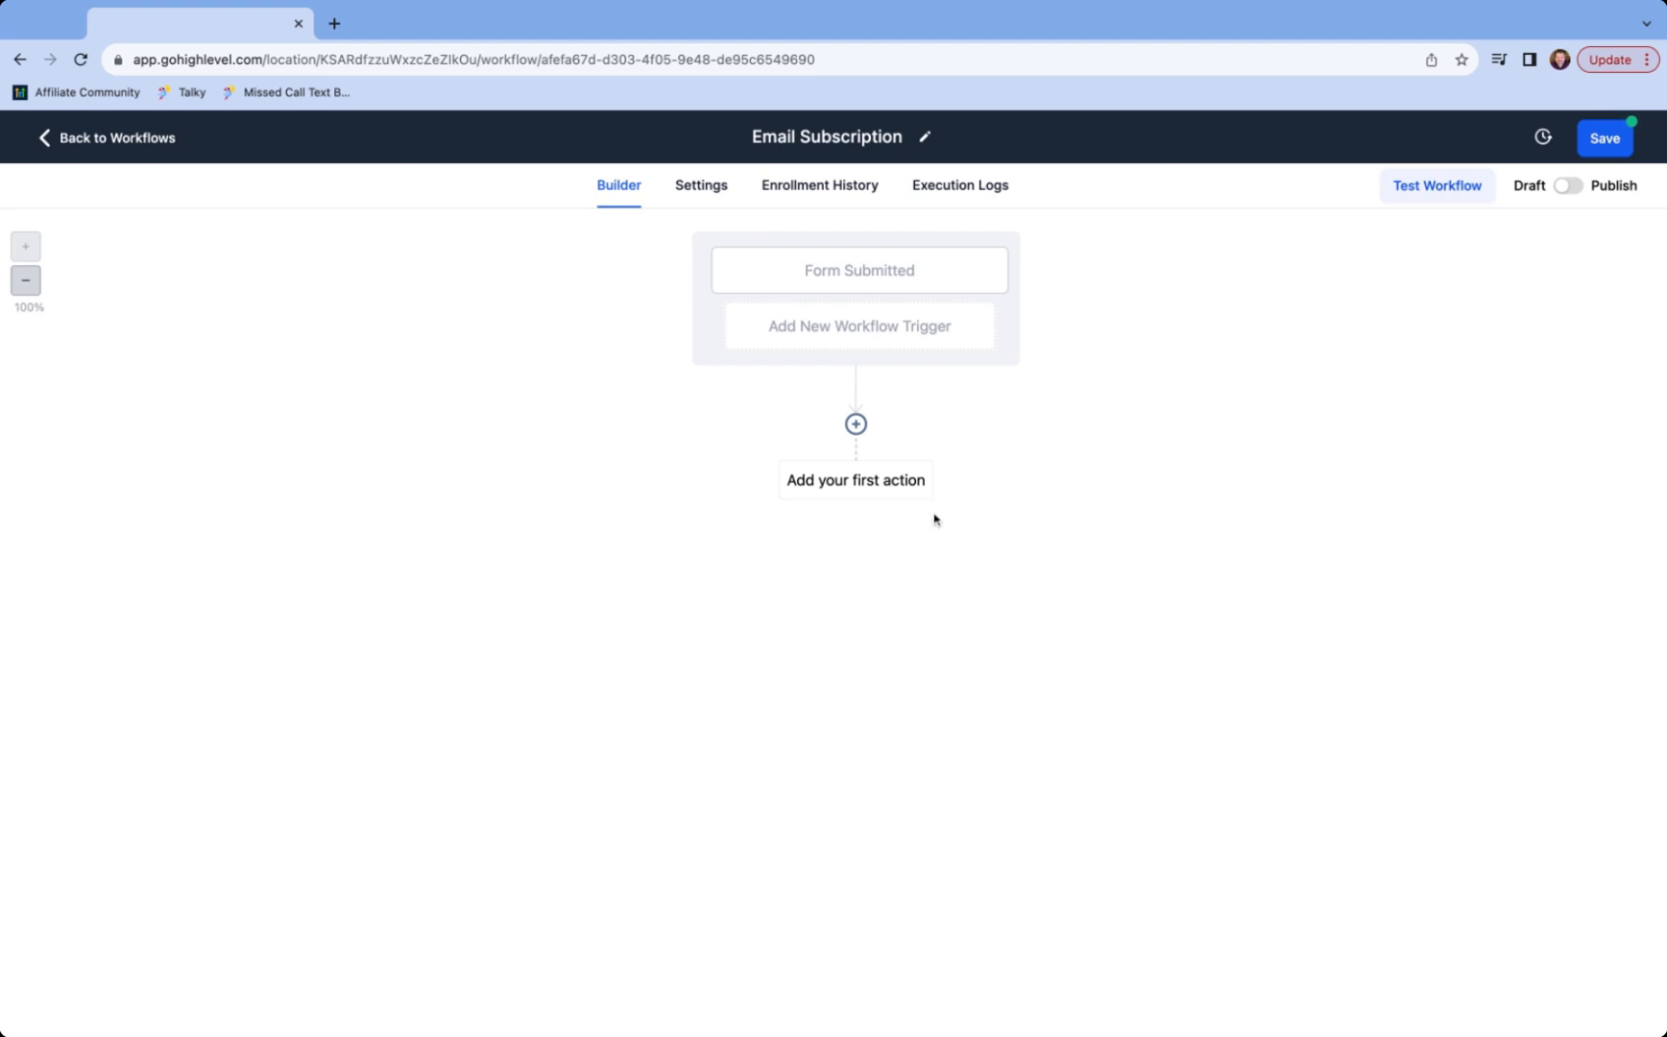
- Add a Send Email action with sender name Demo Business, sender email, and subject 'Please confirm your subscription'
{"action": "left_click", "coordinate": [854, 425]}
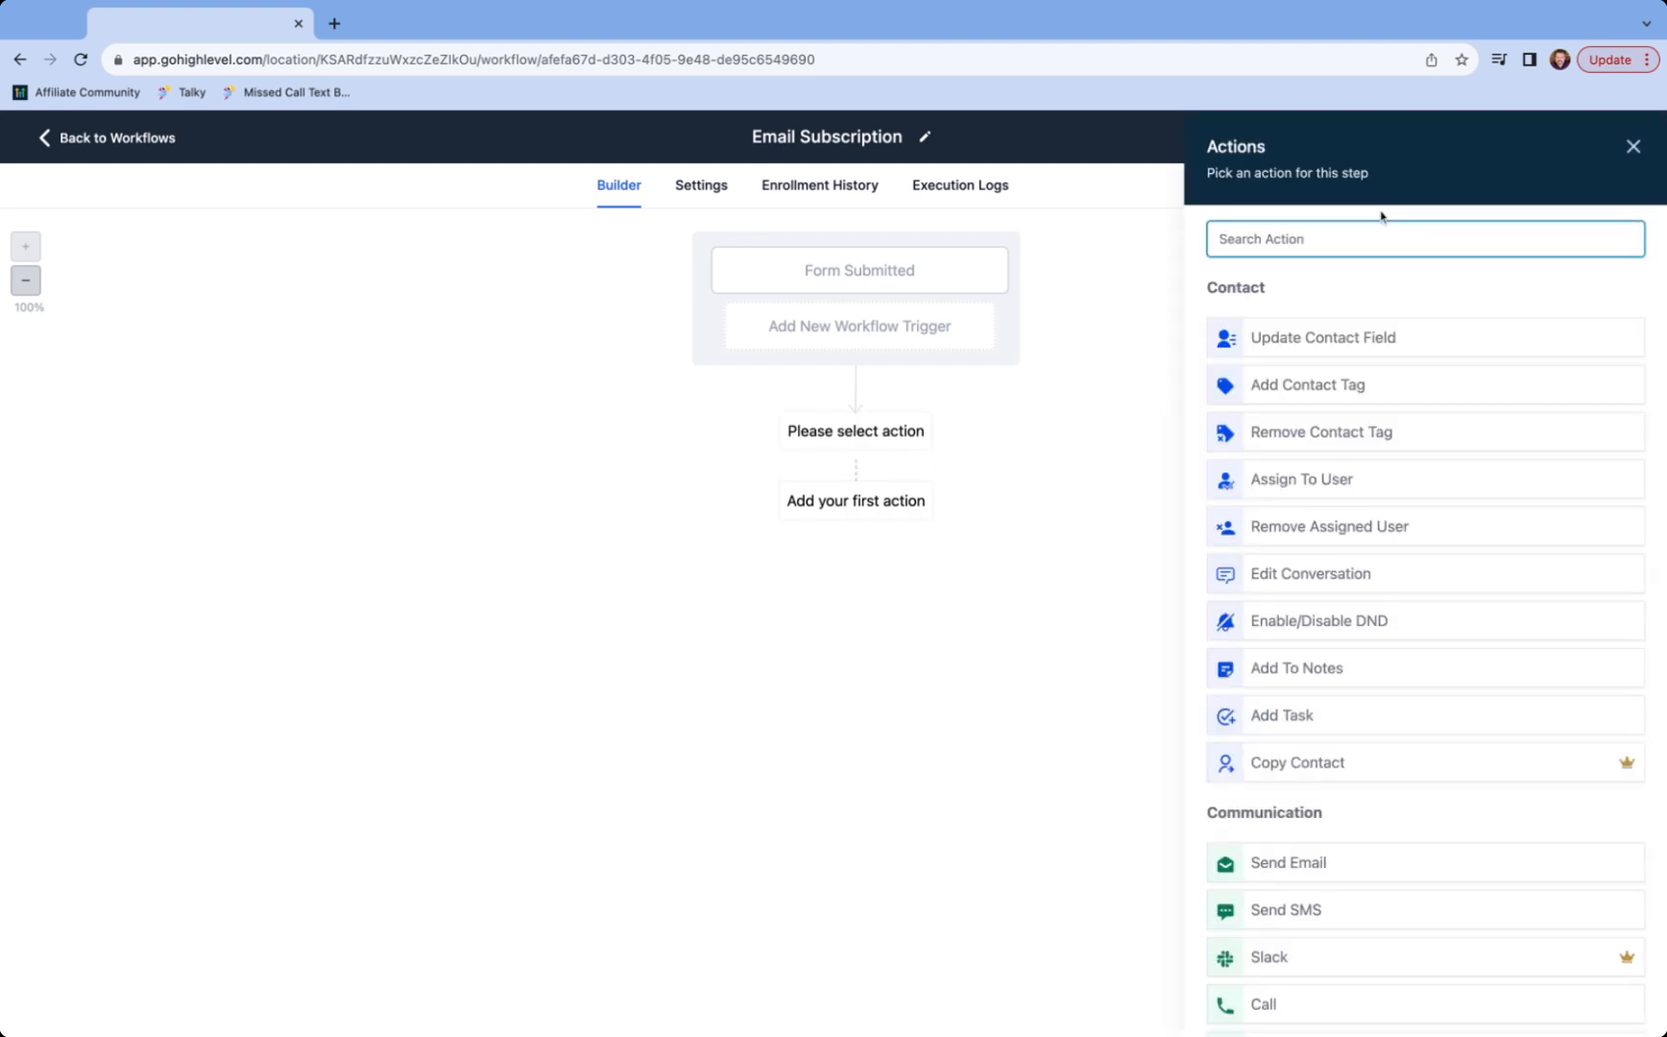
{"action": "type", "text": "email"}
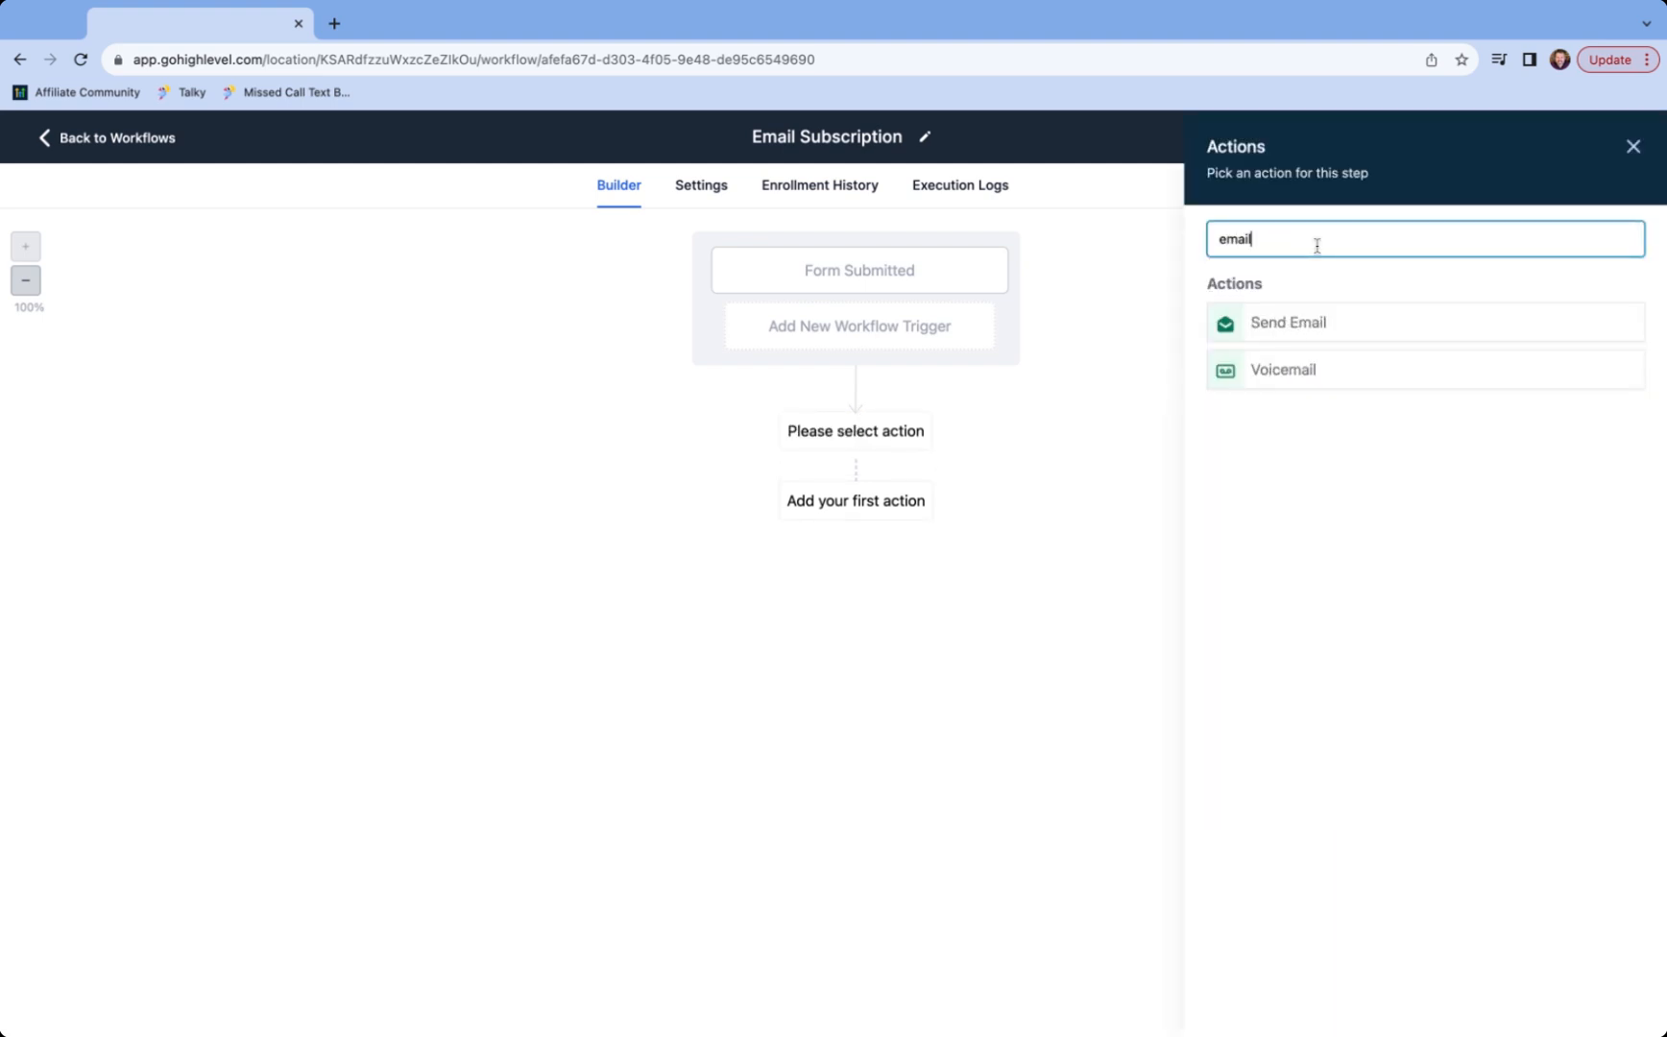
{"action": "left_click", "coordinate": [1325, 326]}
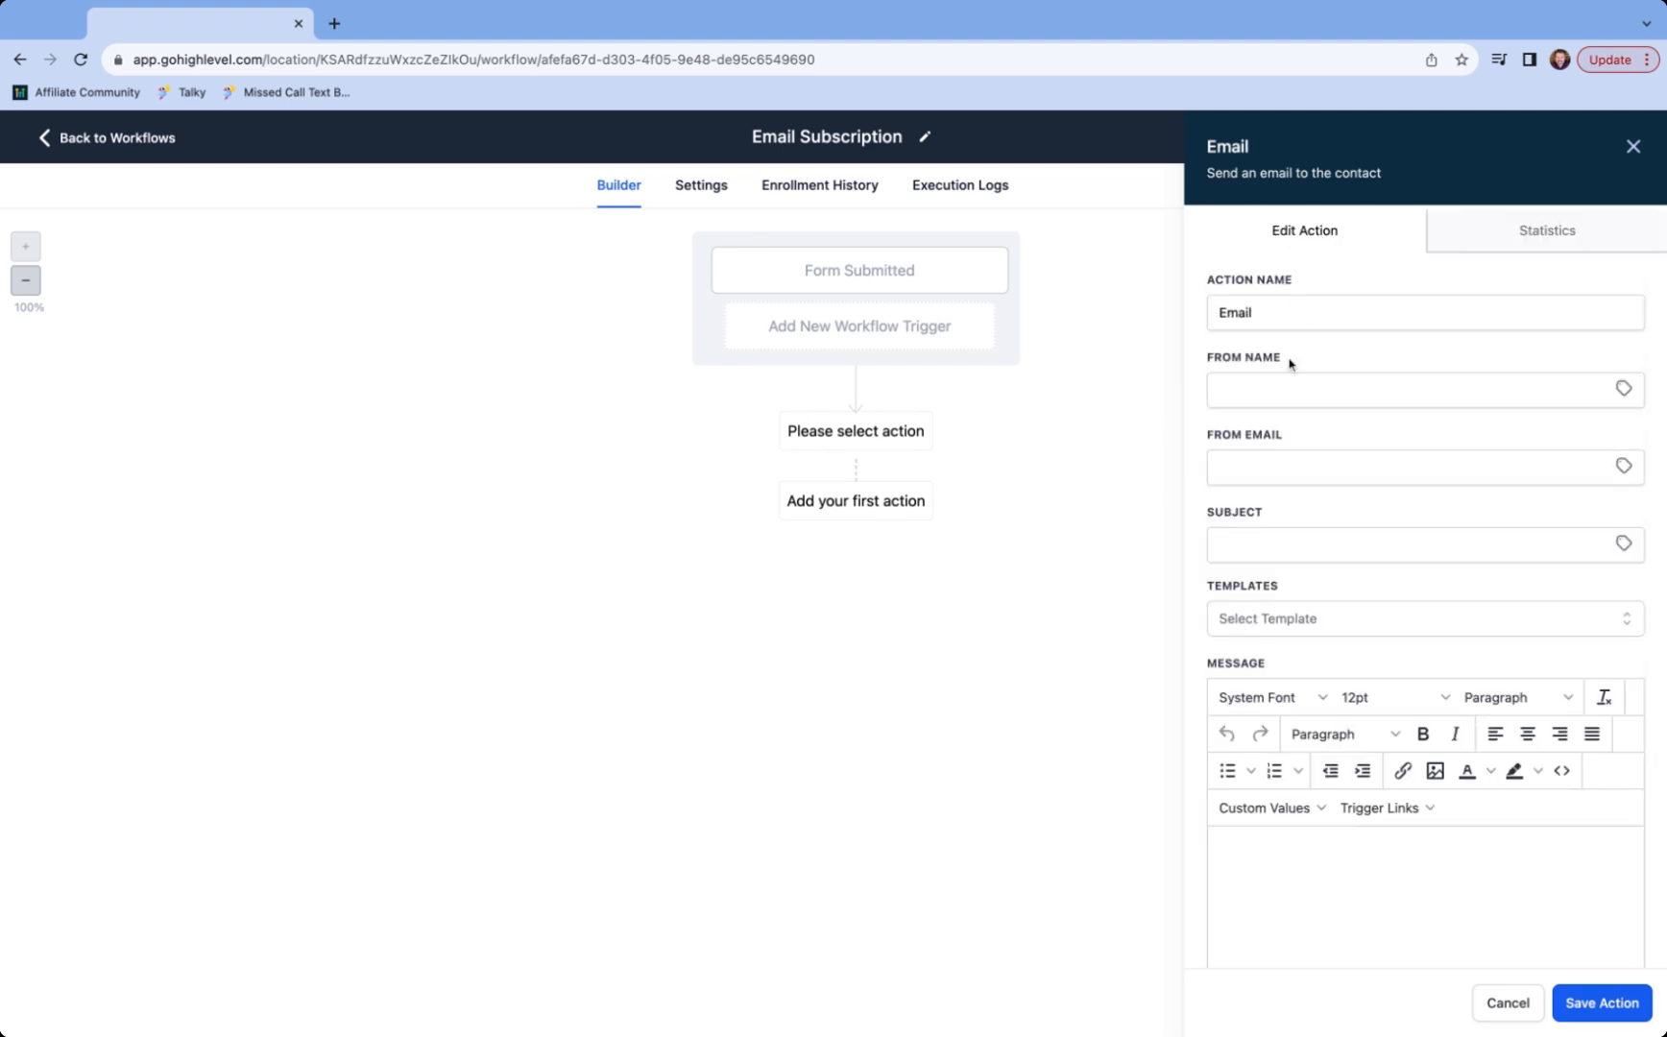
{"action": "left_click", "coordinate": [1280, 390]}
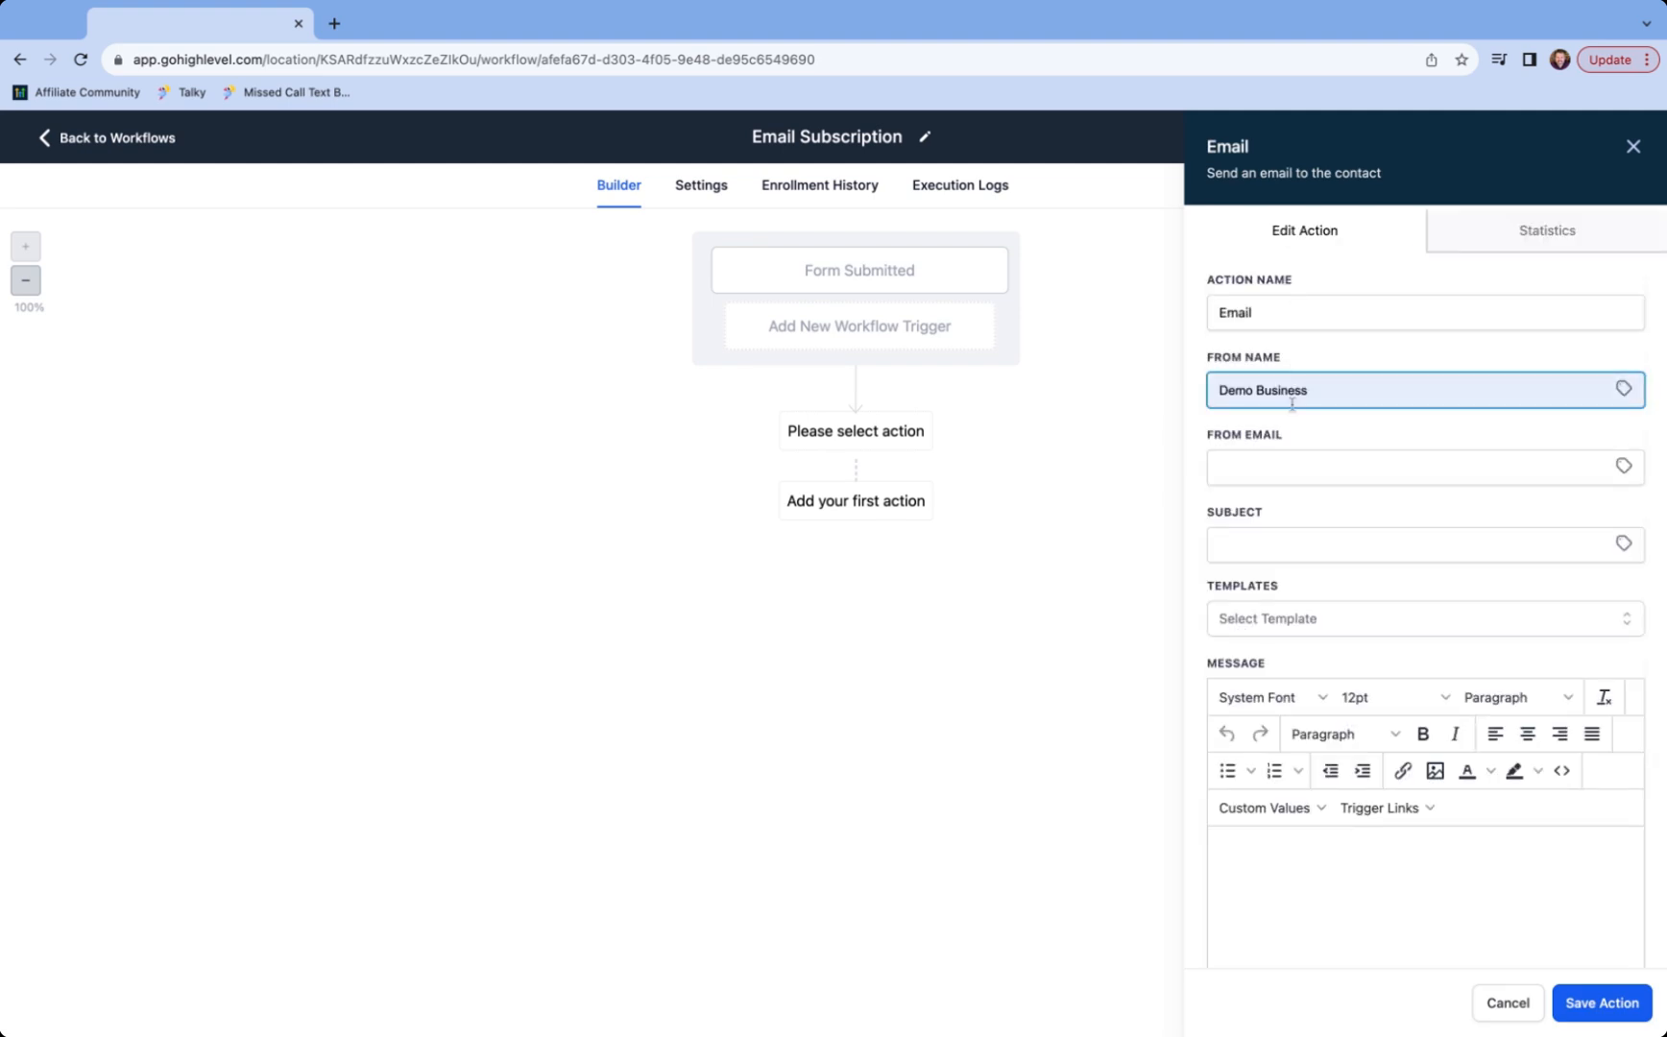
{"action": "left_click", "coordinate": [1298, 419]}
{"action": "left_click", "coordinate": [1326, 461]}
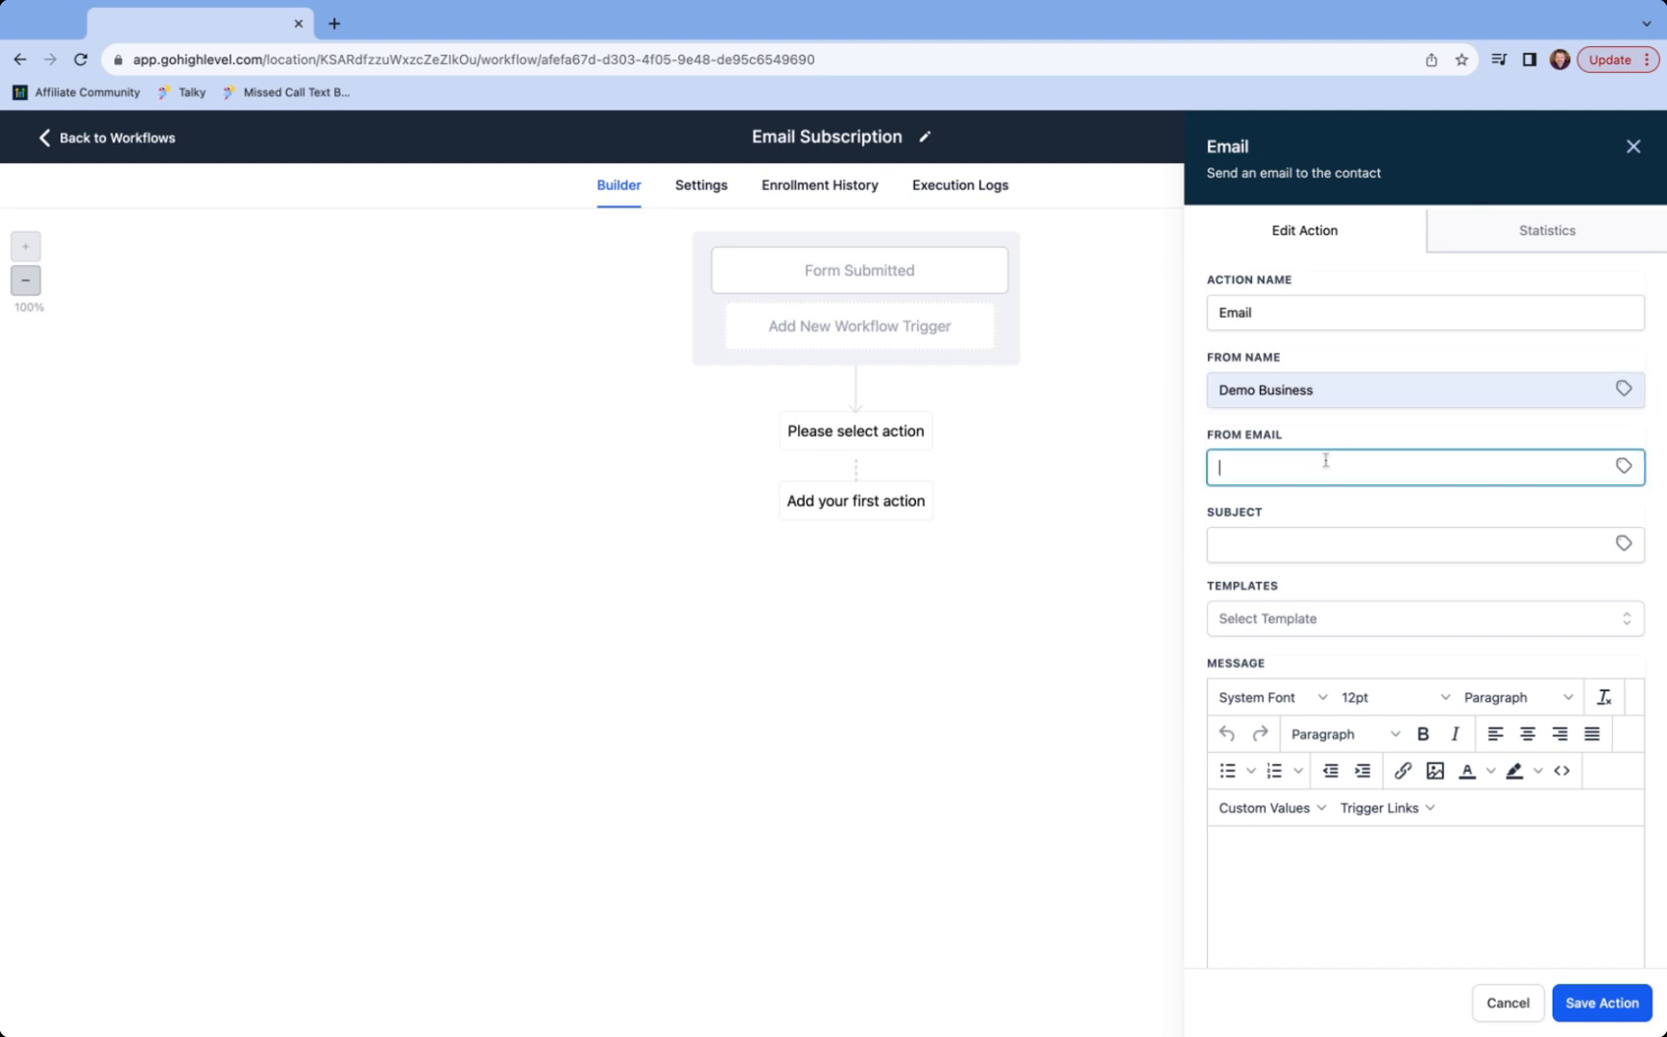
{"action": "left_click", "coordinate": [1292, 540]}
{"action": "left_click", "coordinate": [1342, 625]}
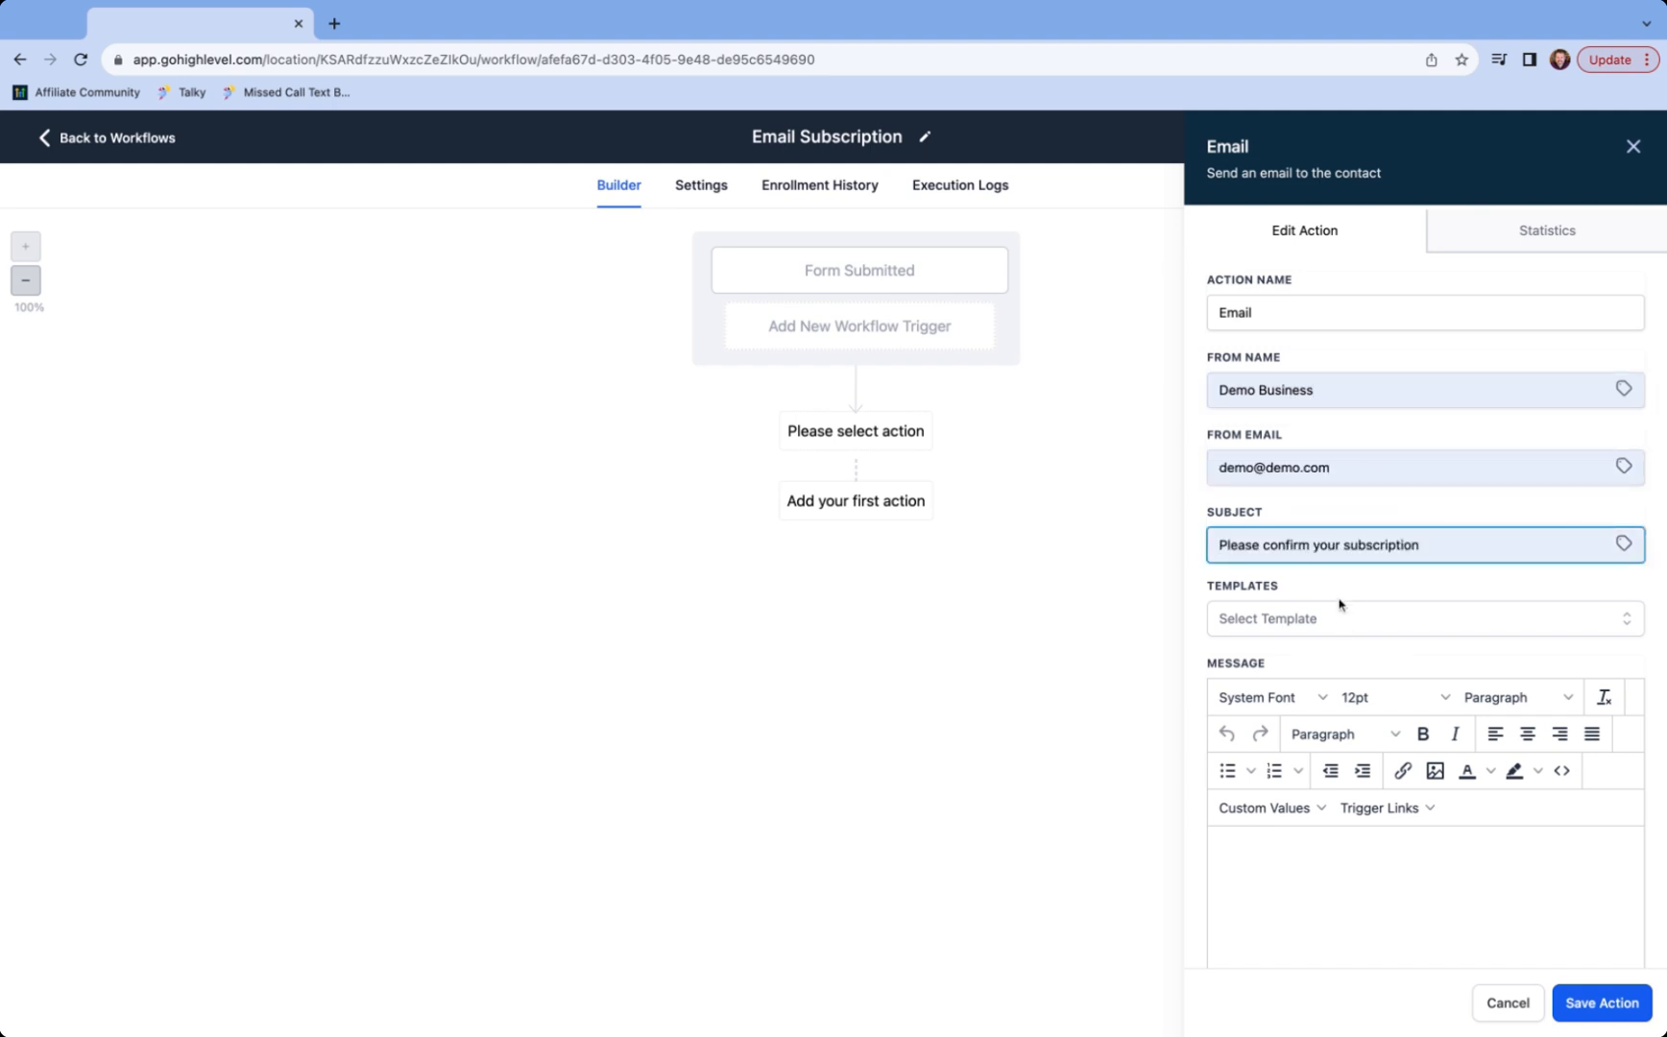
{"action": "left_click", "coordinate": [1345, 857]}
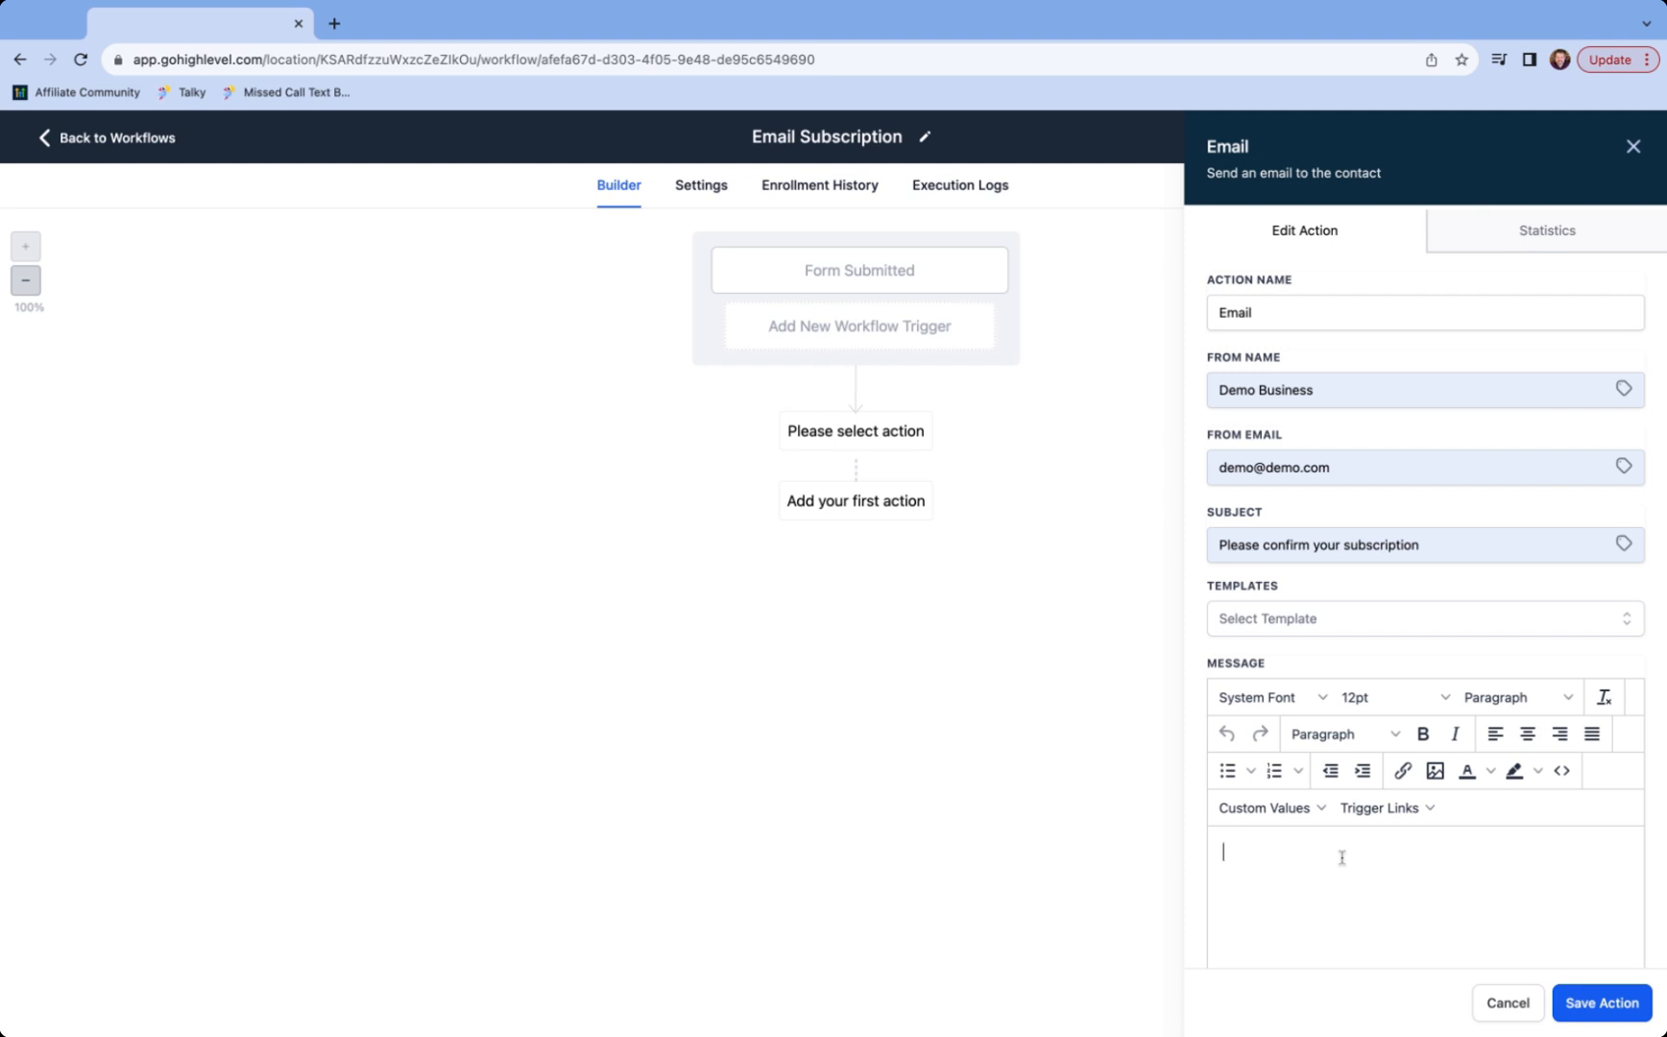
- Start the email body with 'Hi' followed by the contact's First Name custom value
{"action": "type", "text": "Hi"}
{"action": "left_click", "coordinate": [1300, 810]}
{"action": "left_click", "coordinate": [1300, 810]}
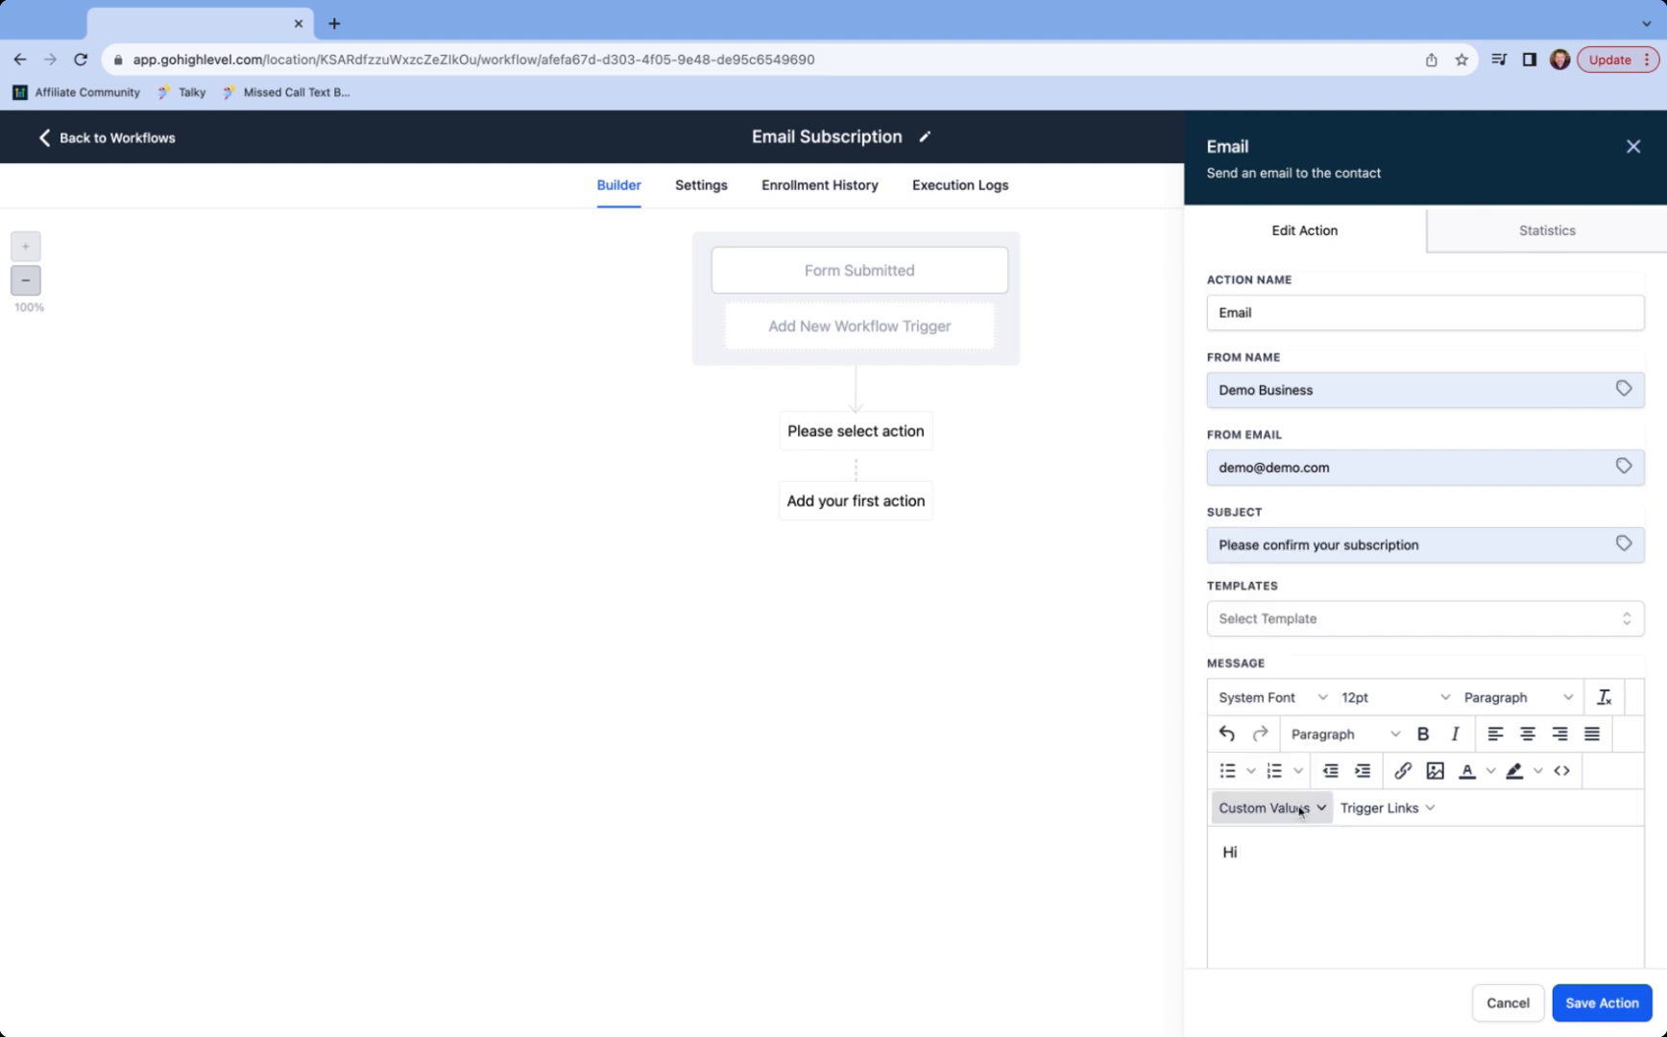
{"action": "left_click", "coordinate": [1301, 810]}
{"action": "mouse_move", "coordinate": [1277, 530]}
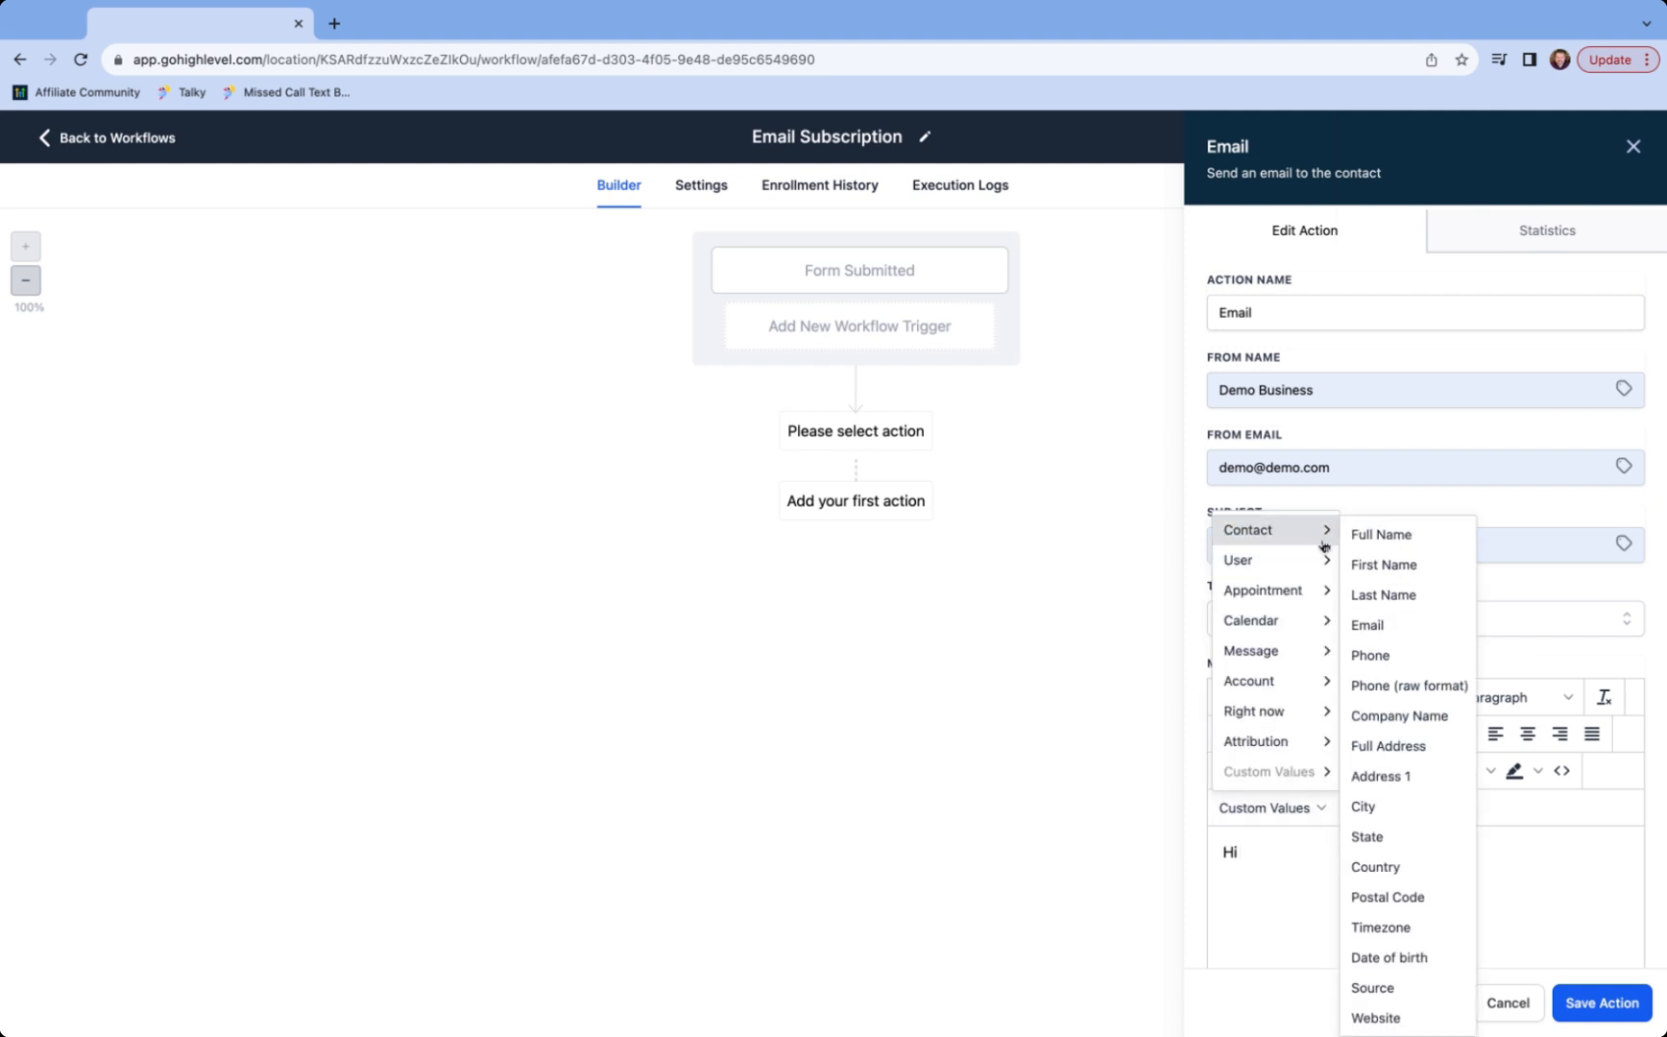
{"action": "left_click", "coordinate": [1416, 564]}
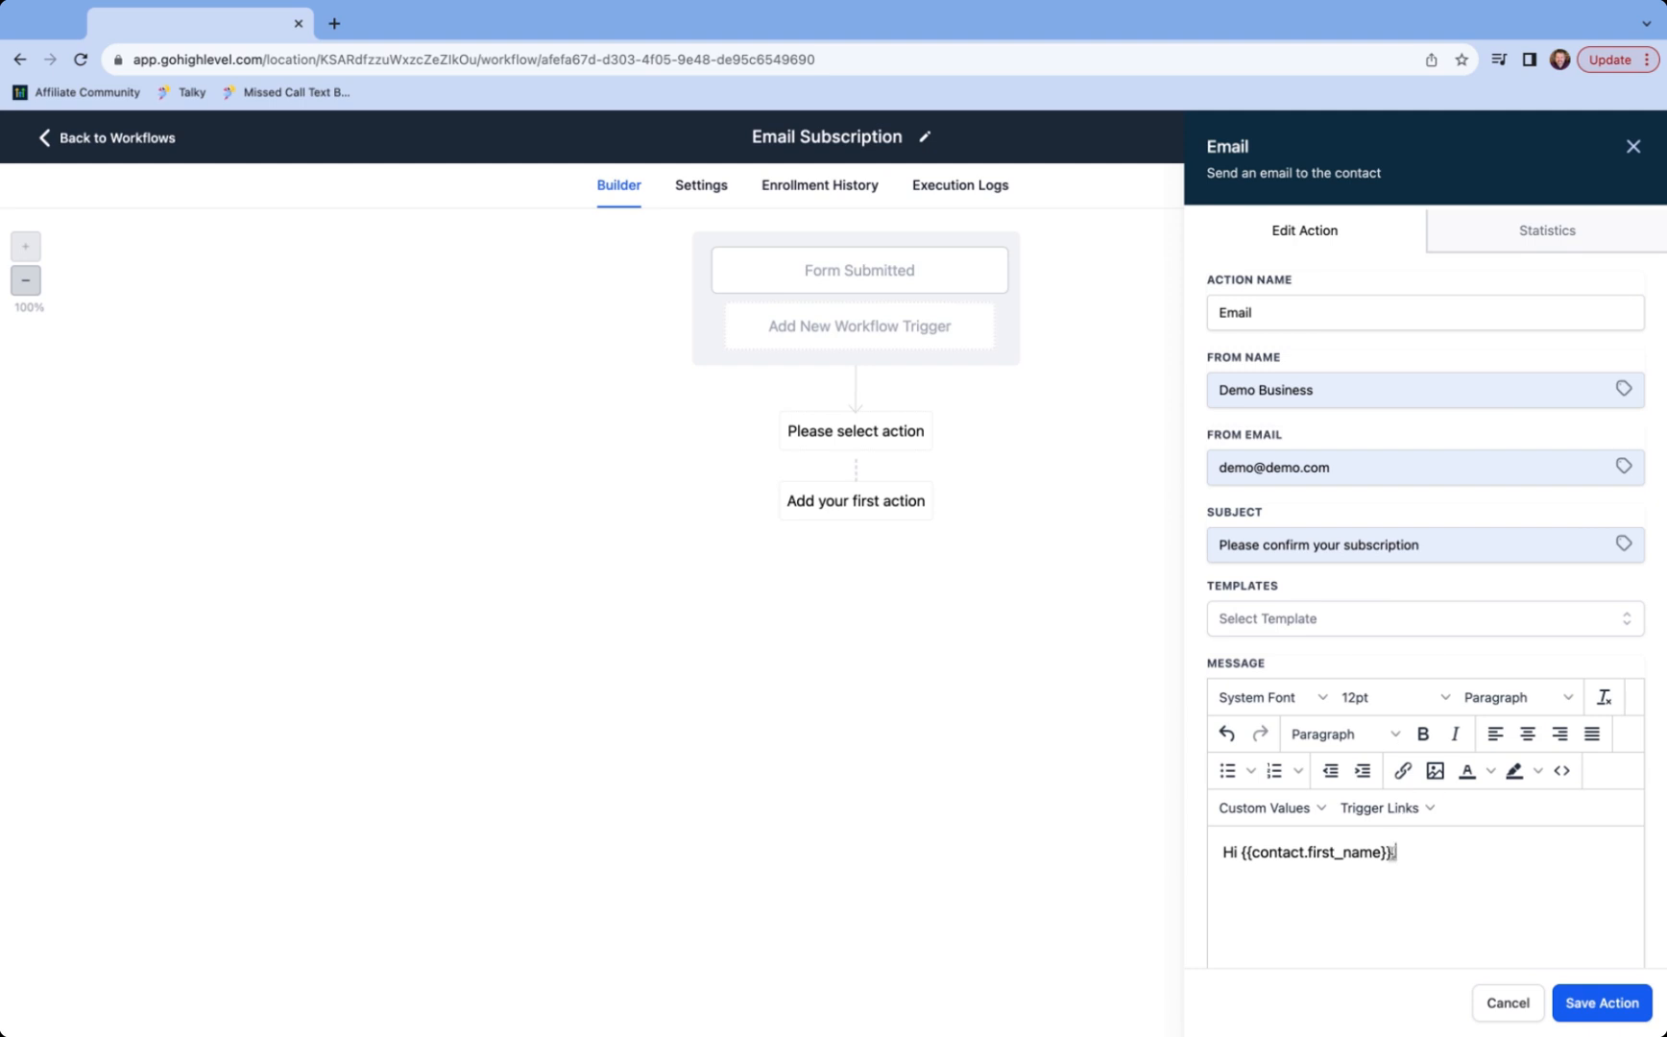
{"action": "key", "text": "Return"}
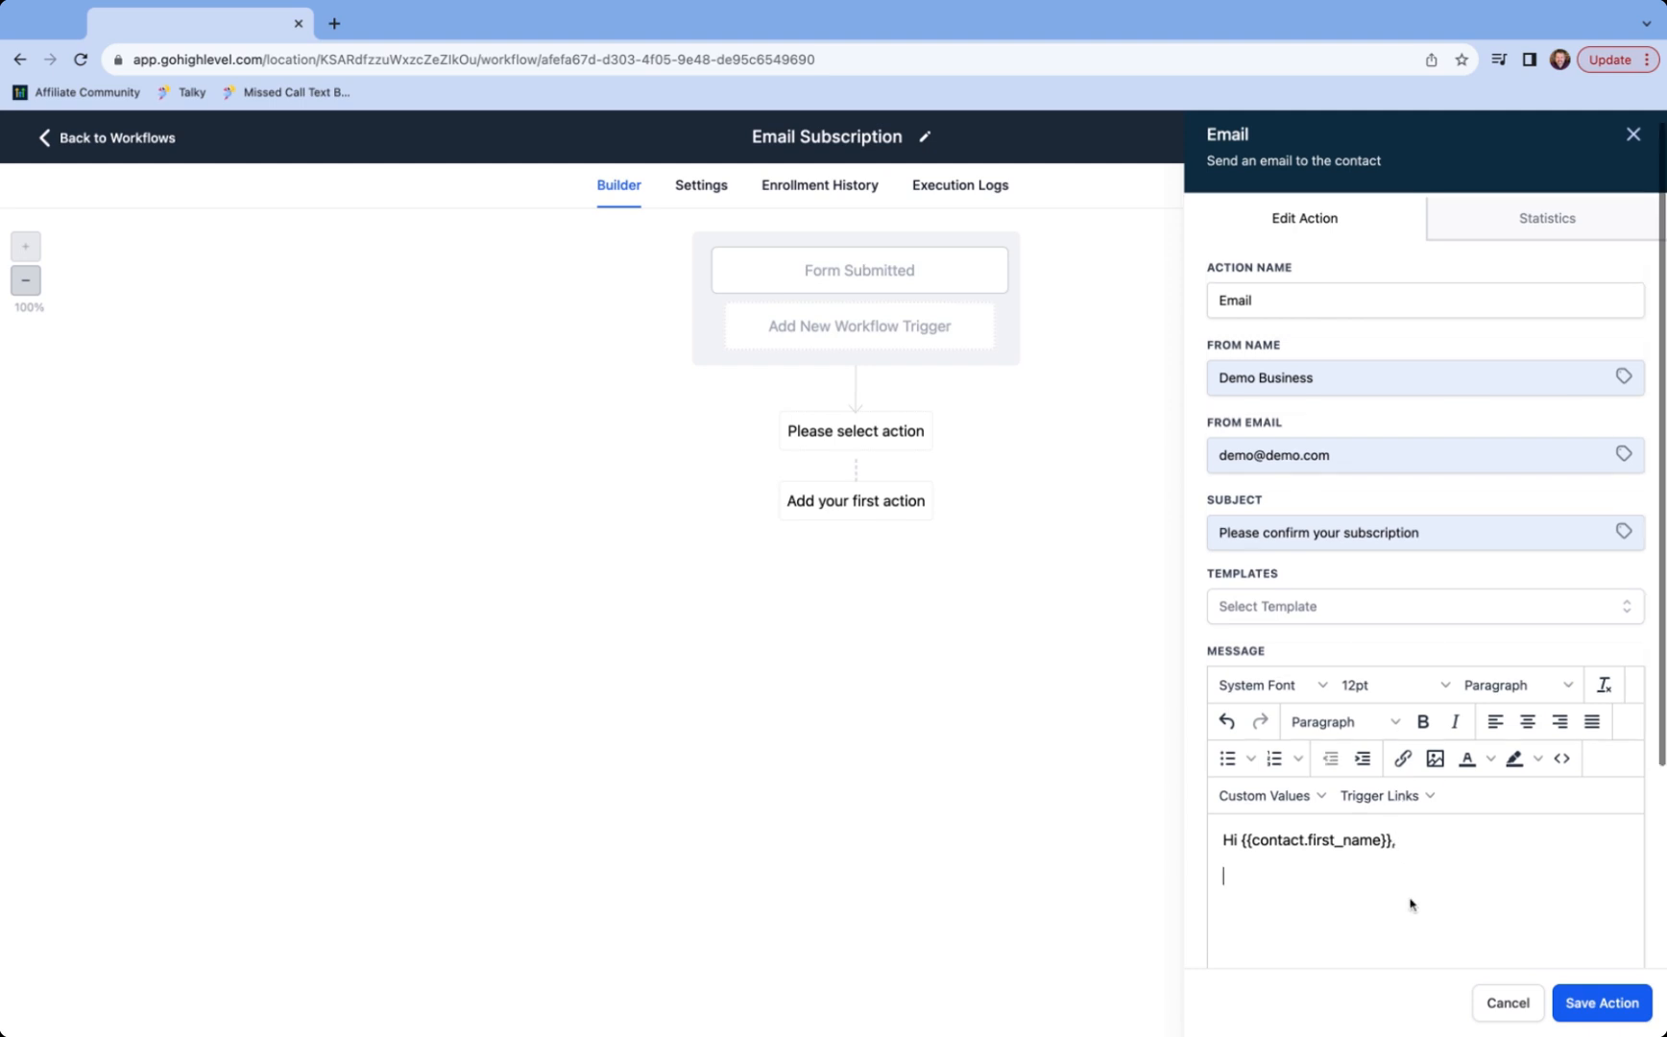
- Add the line 'Please click this link to confirm your subscription', correcting the misspelling
{"action": "scroll", "coordinate": [1410, 900], "scroll_direction": "down", "scroll_amount": 2}
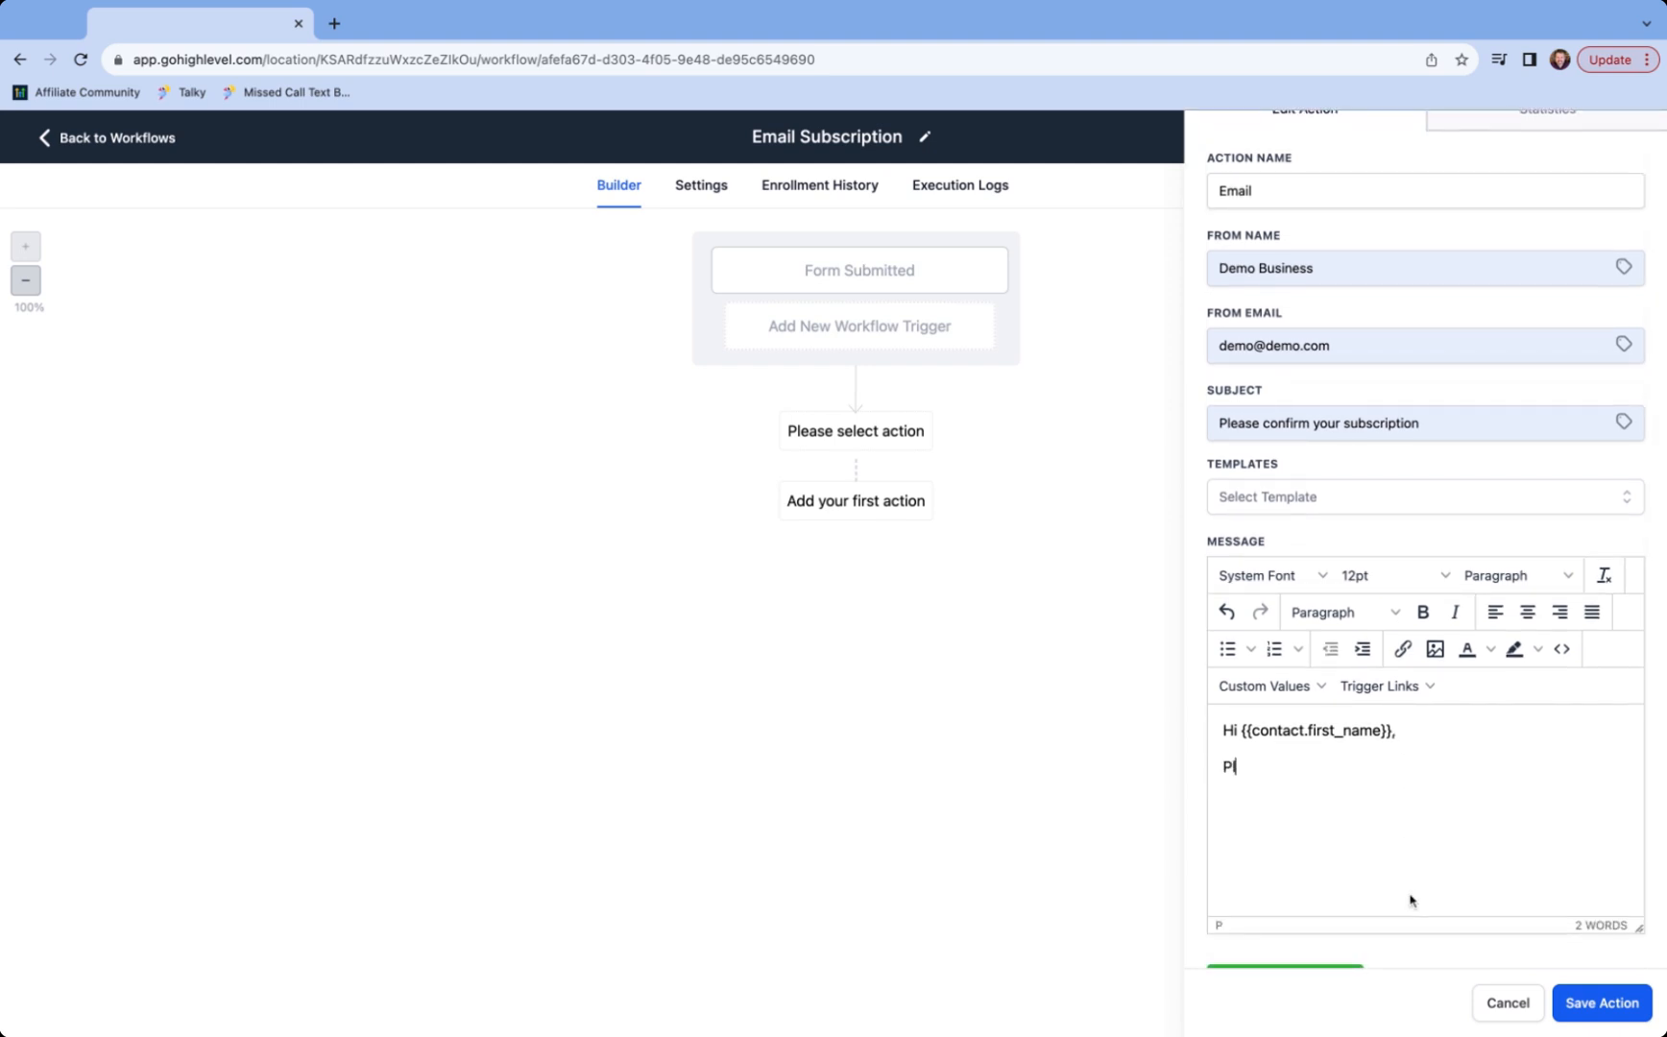
{"action": "type", "text": "Please click this link to confirm yo"}
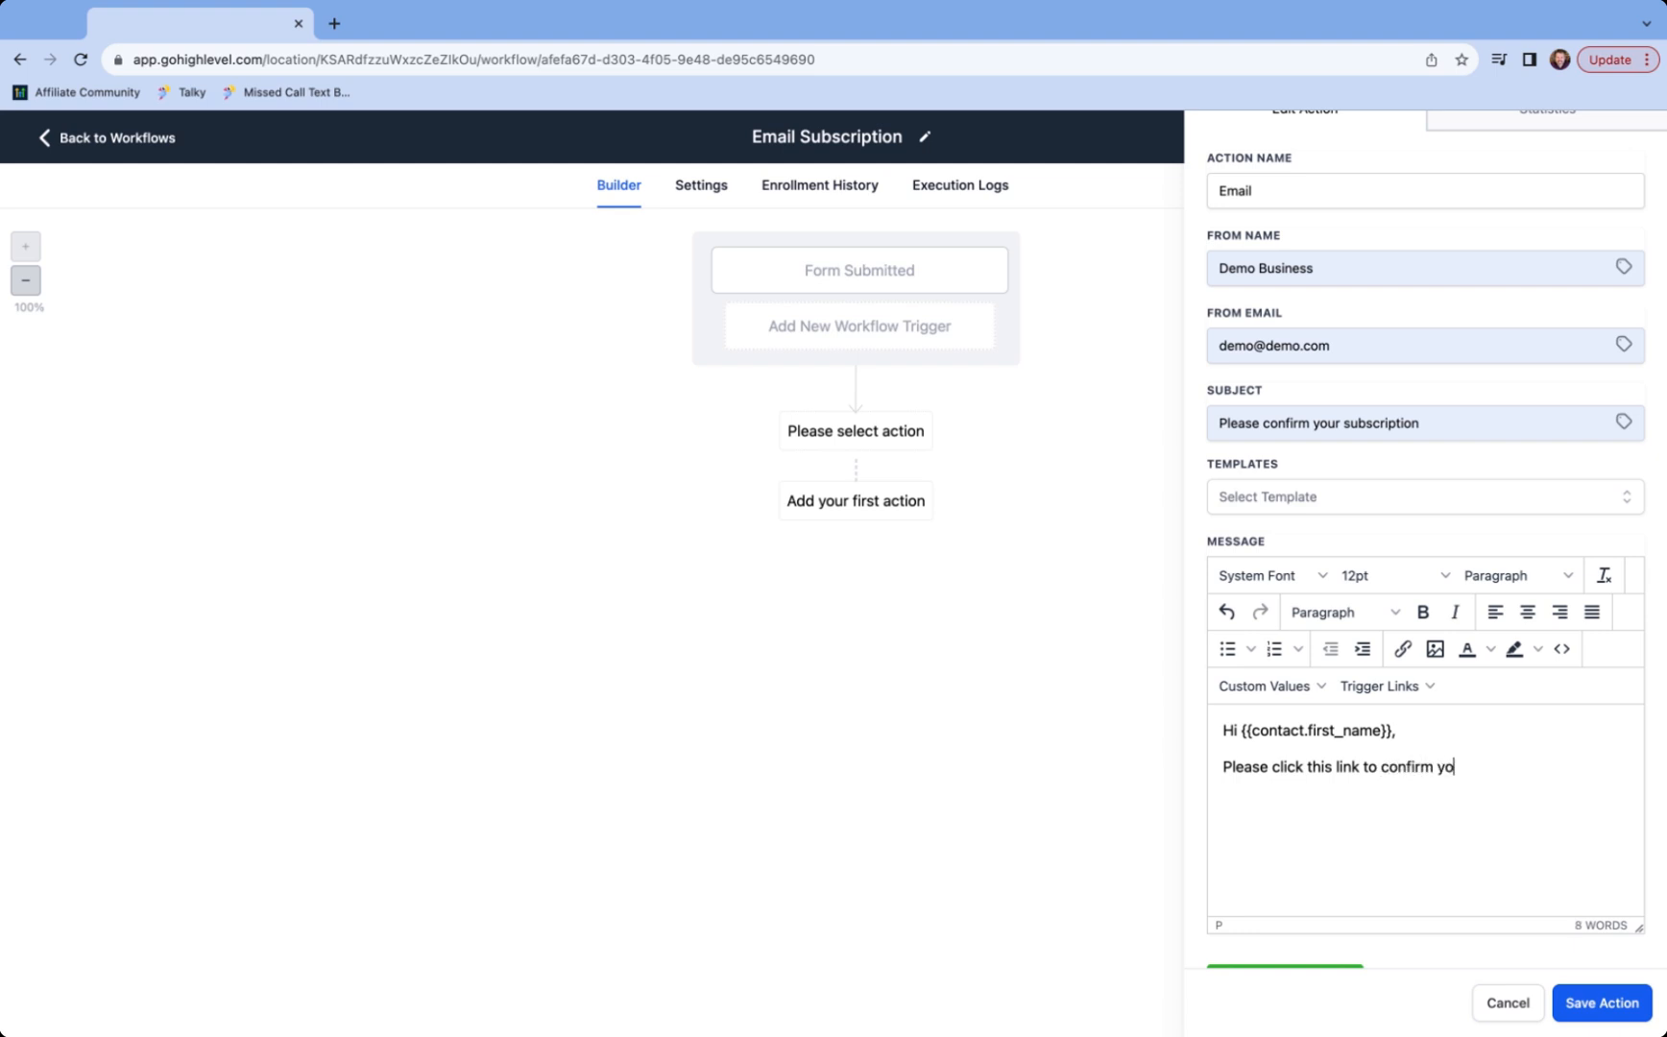
{"action": "type", "text": "ur subs"}
{"action": "type", "text": "sription"}
{"action": "type", "text": "c"}
{"action": "left_click", "coordinate": [1583, 763]}
{"action": "key", "text": "Return"}
- Insert the Subscription Confirmation trigger link, then cut it back out of the message
{"action": "left_click", "coordinate": [1420, 687]}
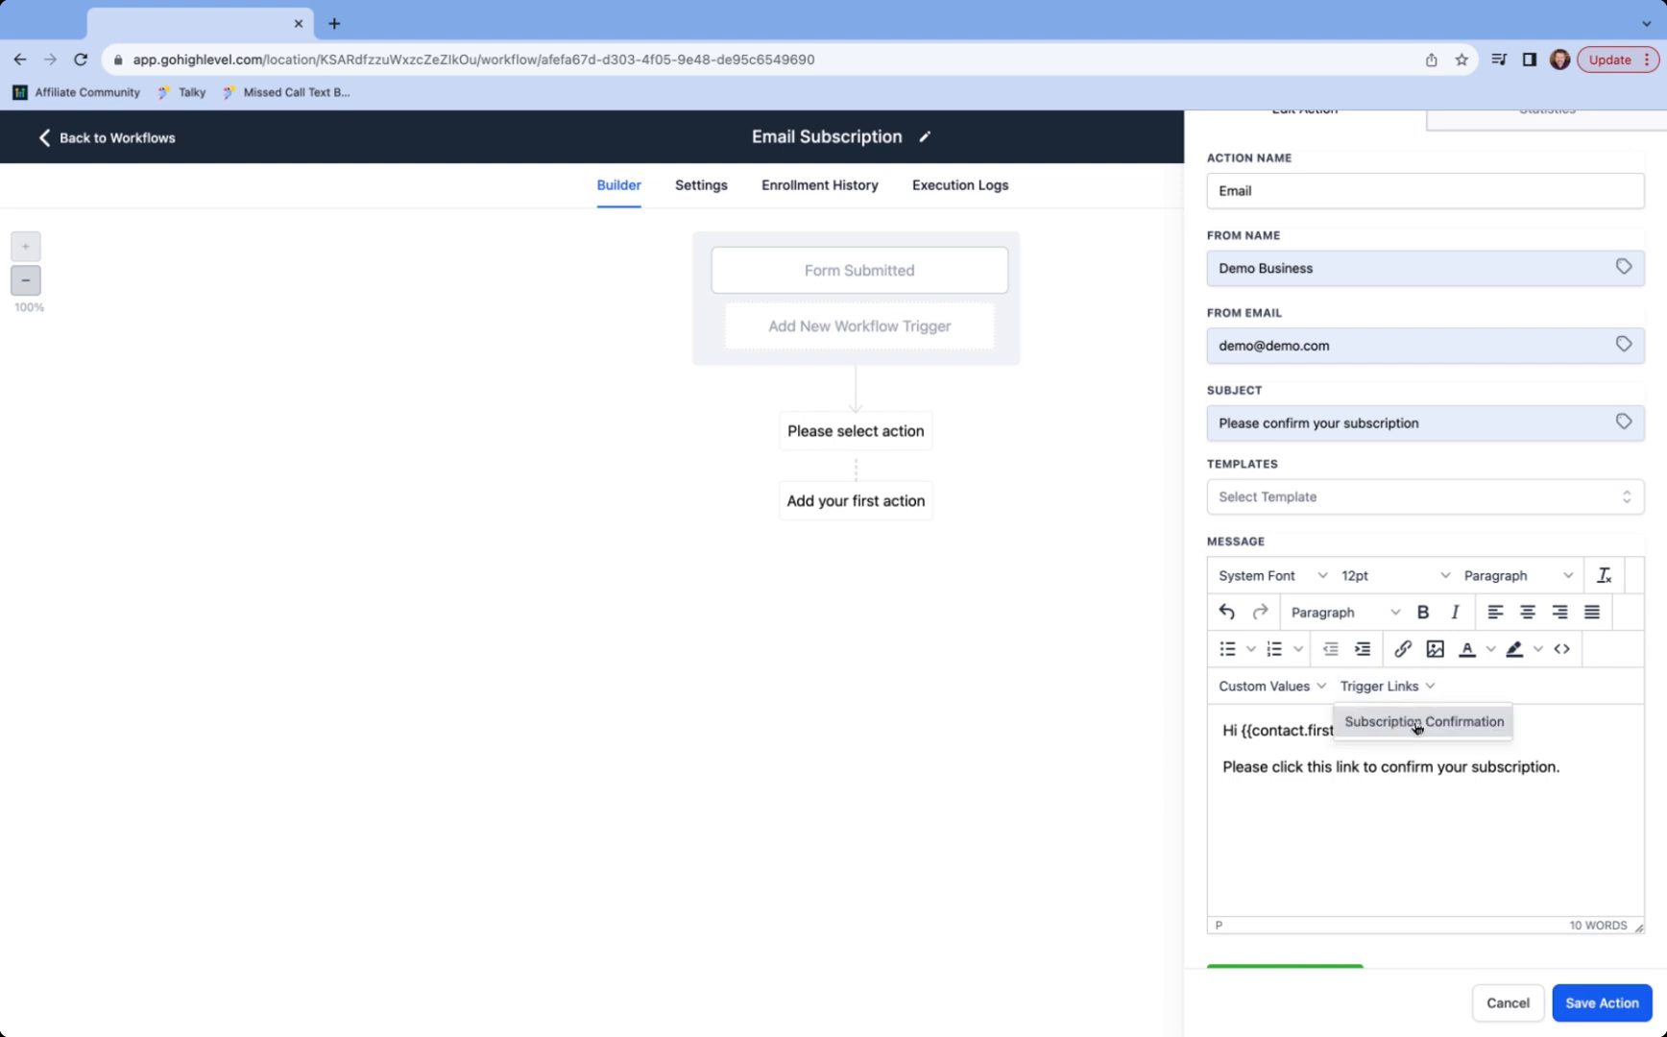
{"action": "left_click", "coordinate": [1417, 722]}
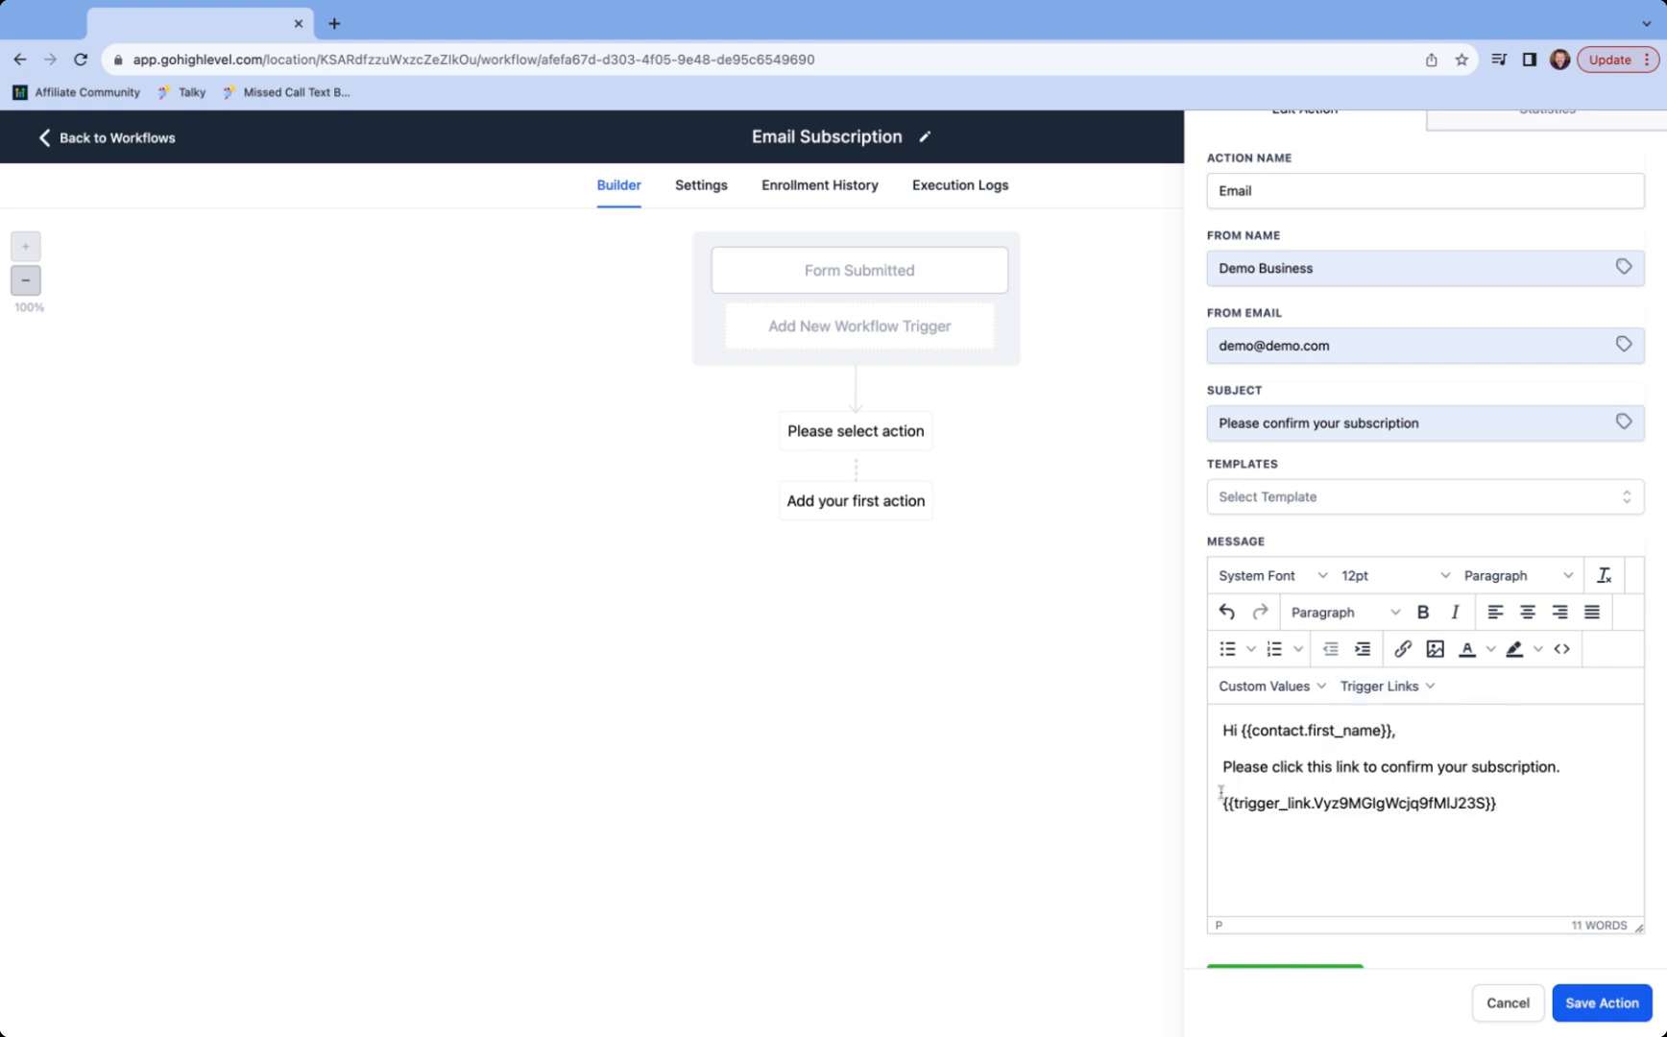
{"action": "triple_click", "coordinate": [1495, 802]}
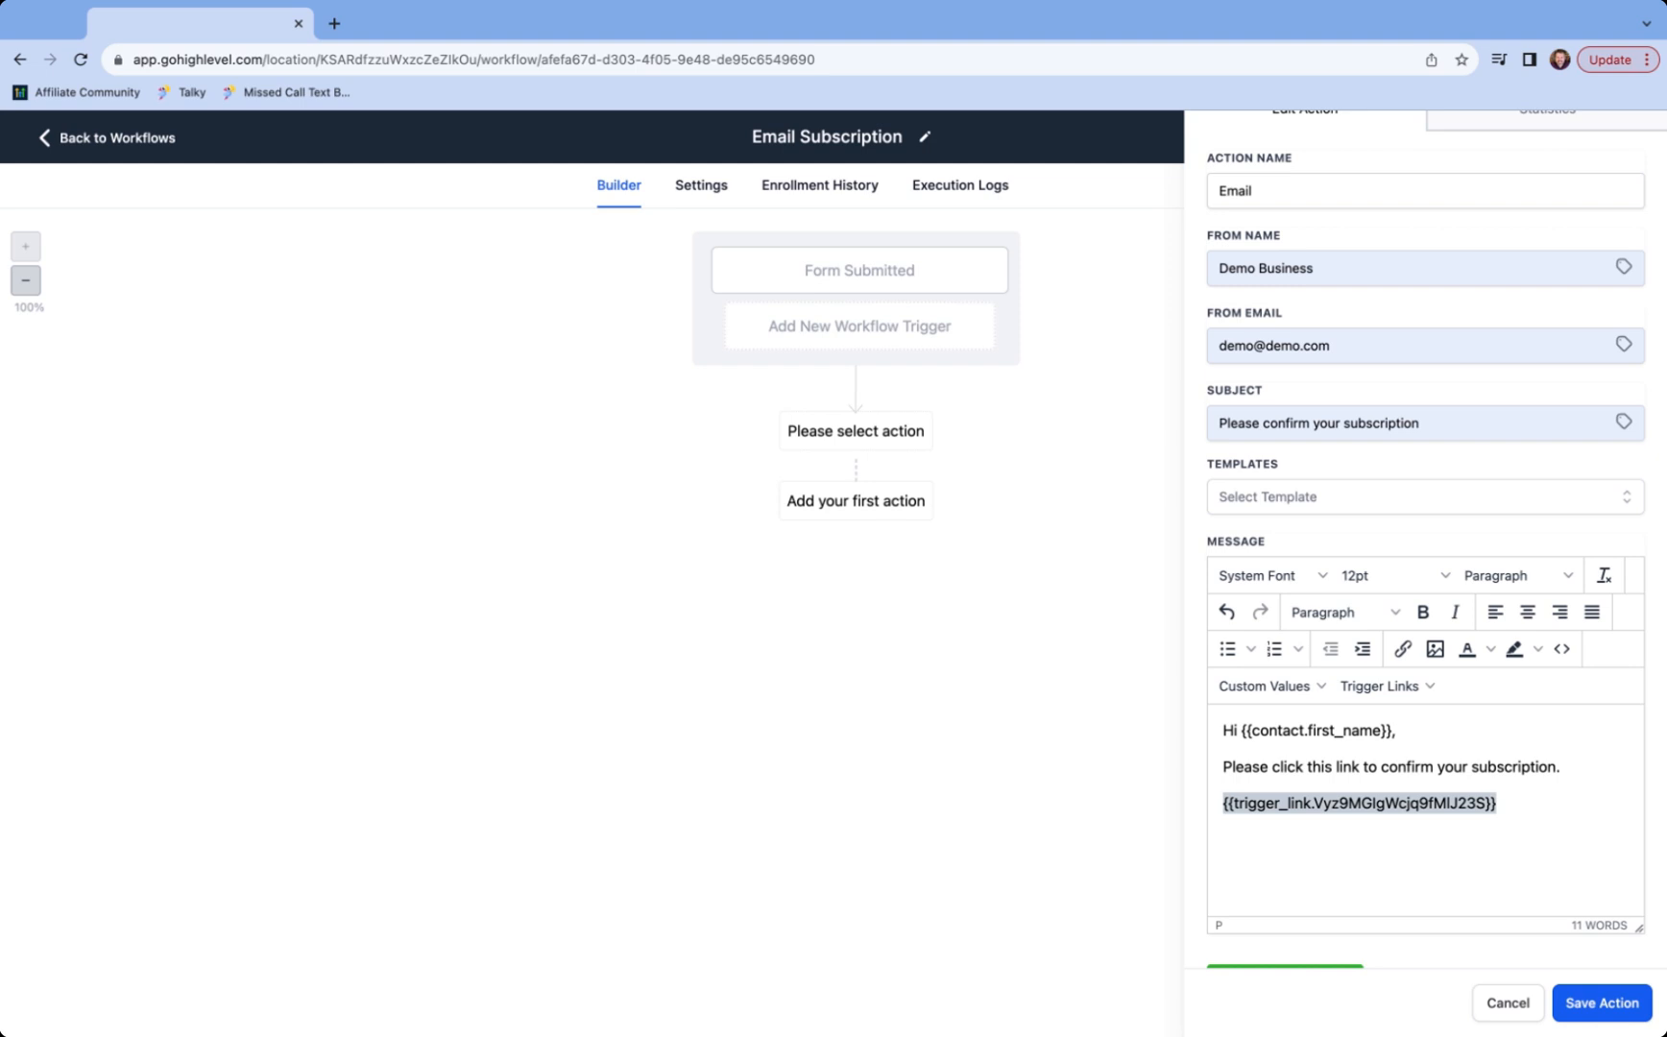
{"action": "left_click", "coordinate": [1331, 802]}
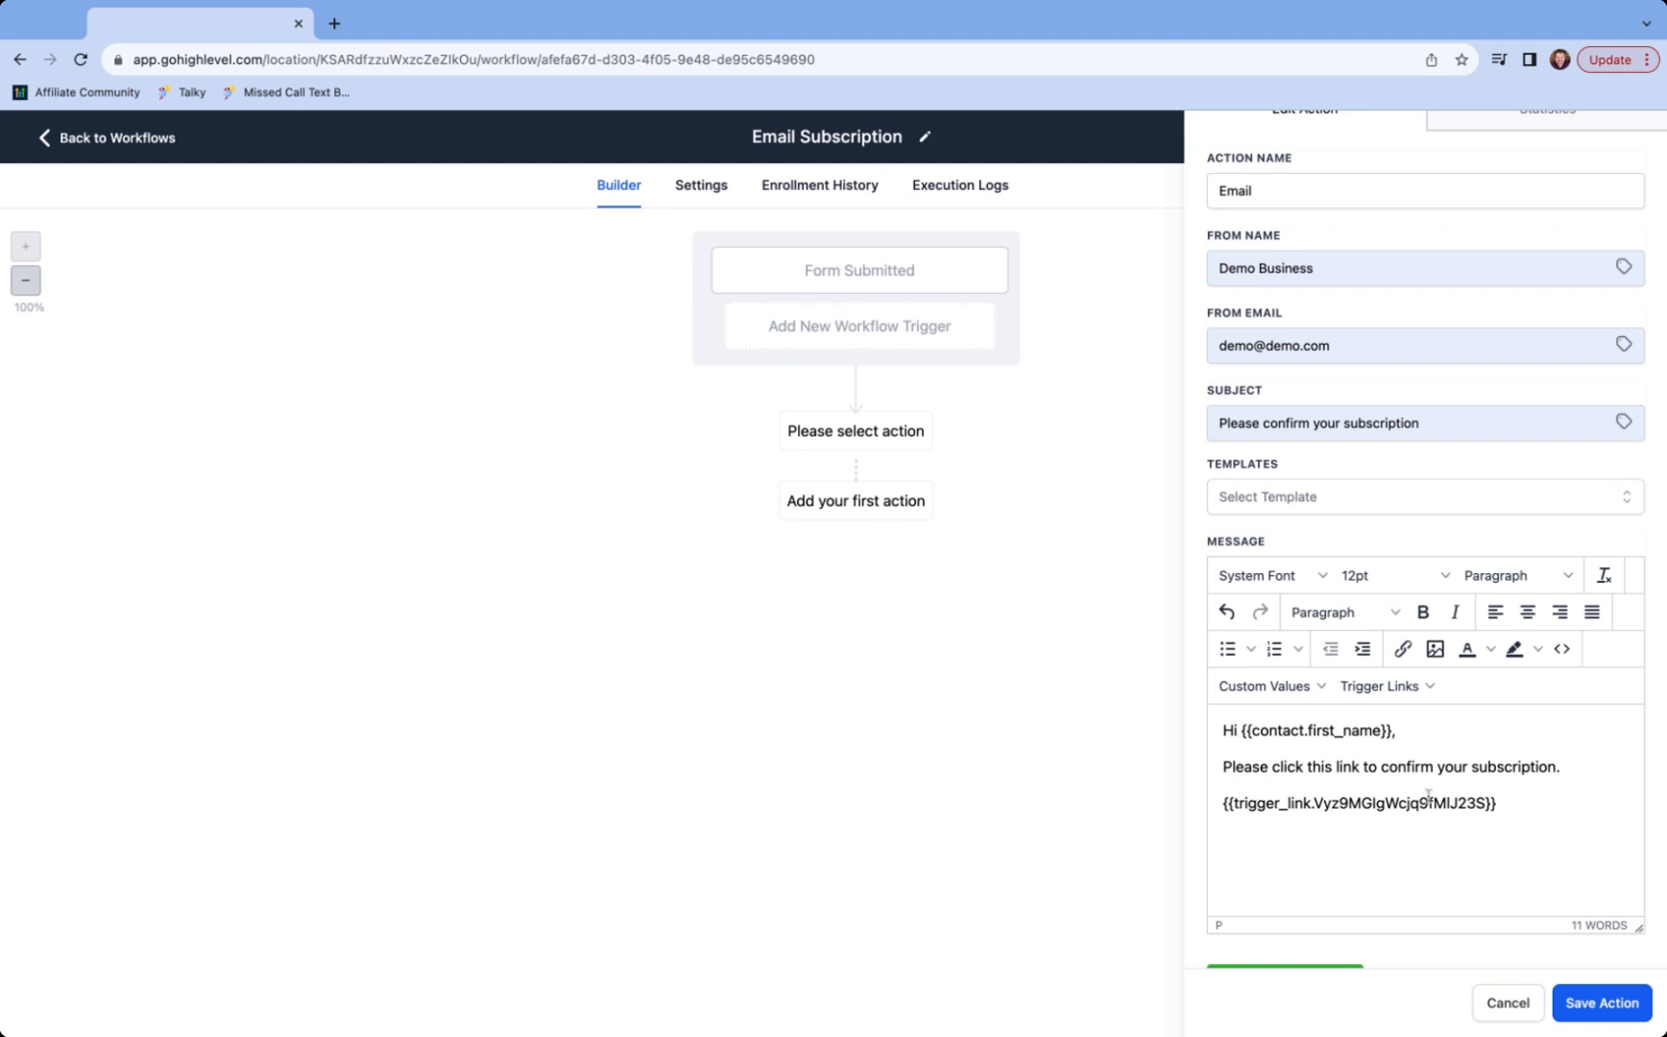
{"action": "triple_click", "coordinate": [1512, 800]}
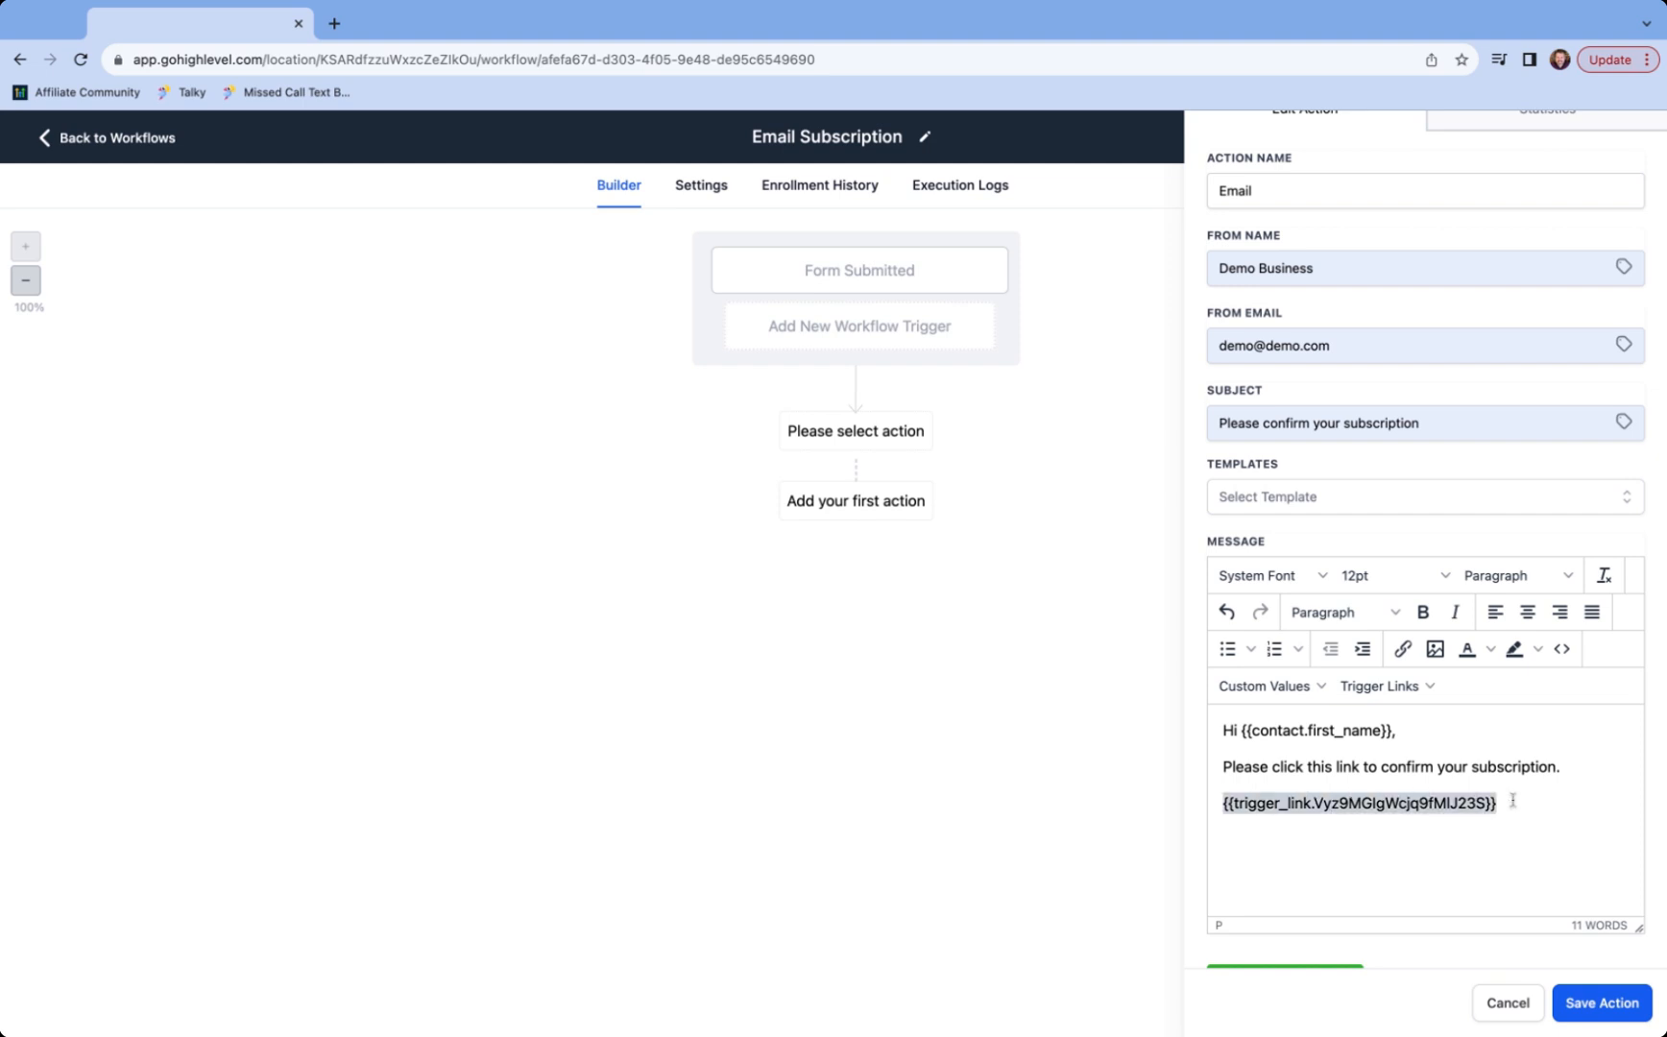
{"action": "key", "text": "BackSpace"}
- Hyperlink 'this link' to the Subscription Confirmation trigger link and save the Email action
{"action": "key", "text": "shift+Left"}
{"action": "key", "text": "shift+Left"}
{"action": "key", "text": "shift+Left"}
{"action": "key", "text": "shift+Left"}
{"action": "key", "text": "shift+Left"}
{"action": "key", "text": "shift+Left"}
{"action": "key", "text": "shift+Left"}
{"action": "key", "text": "shift+Left"}
{"action": "key", "text": "shift+Left"}
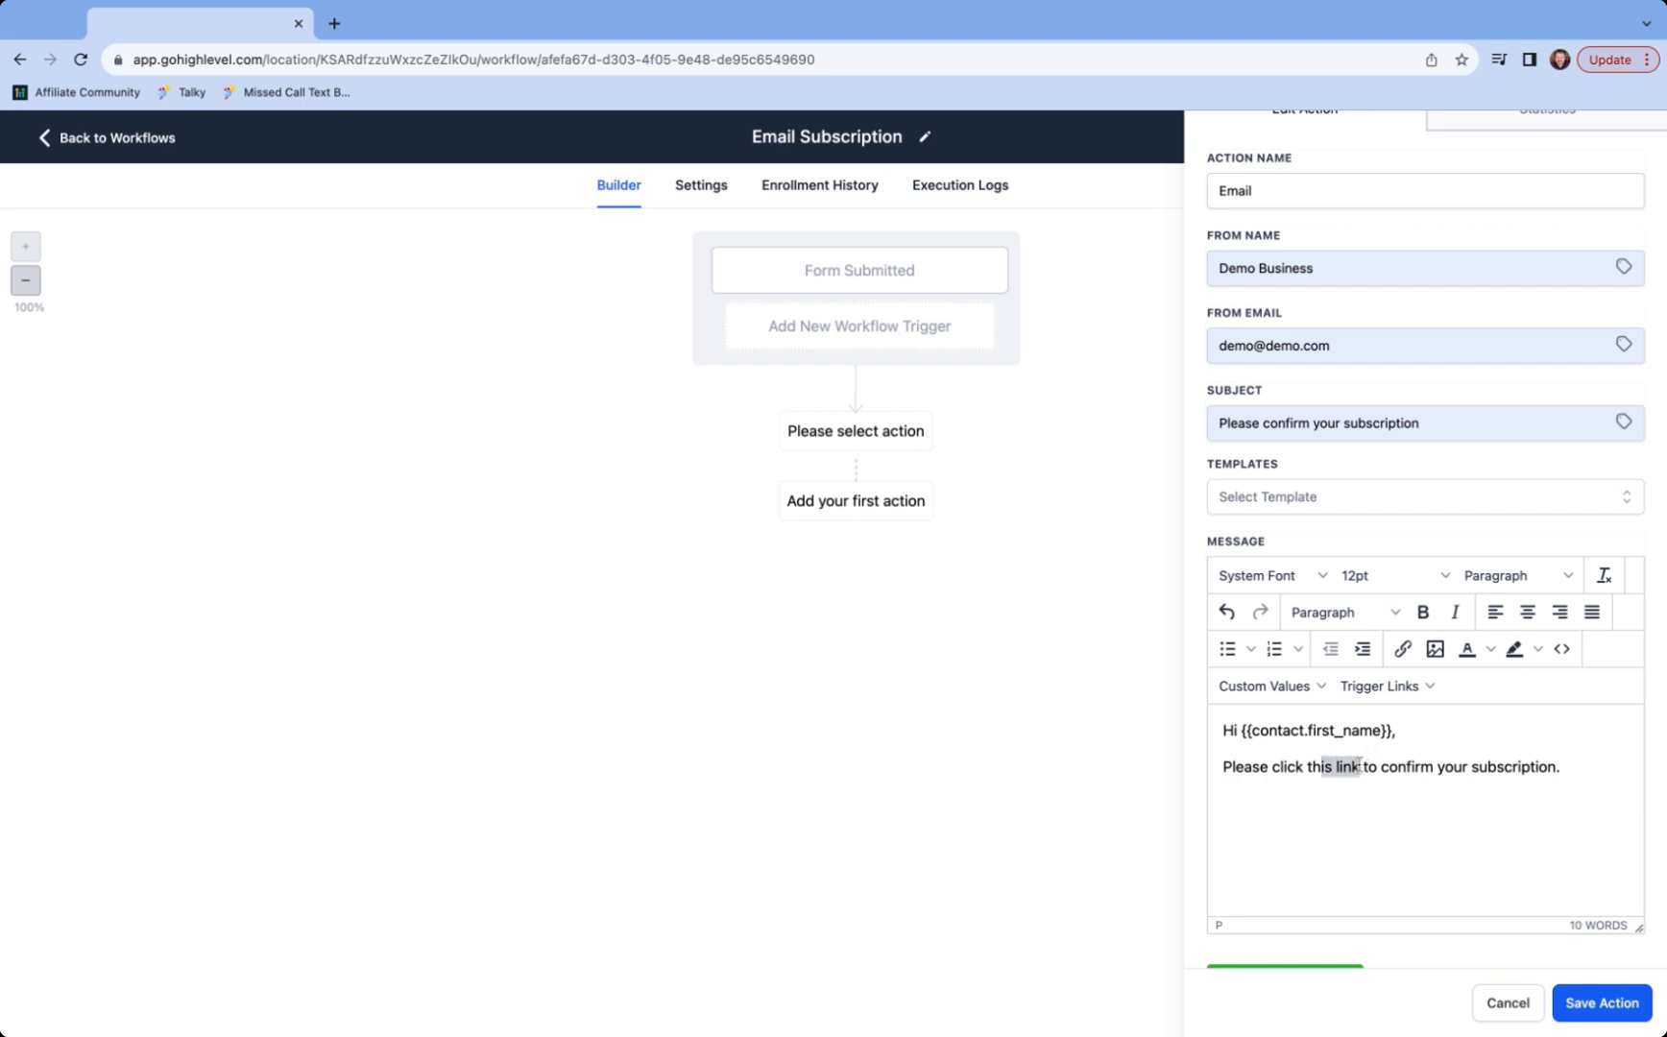
{"action": "left_click", "coordinate": [1402, 649]}
{"action": "key", "text": "super+v"}
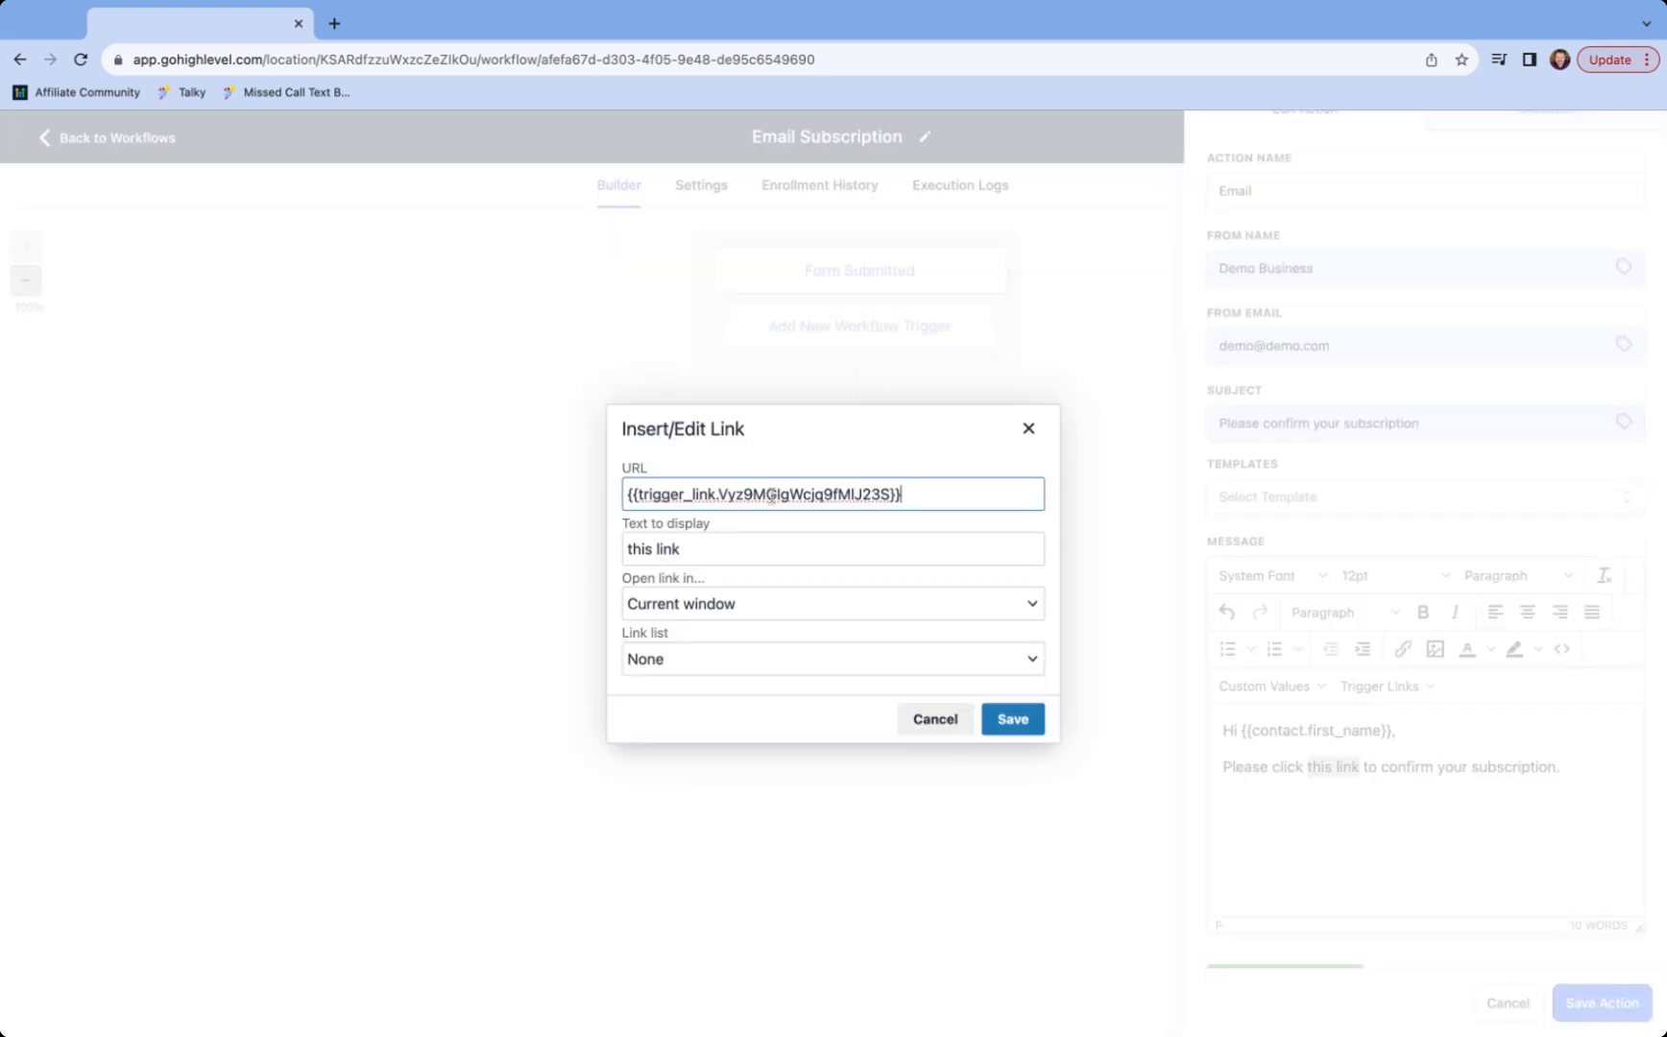
{"action": "left_click", "coordinate": [1018, 719]}
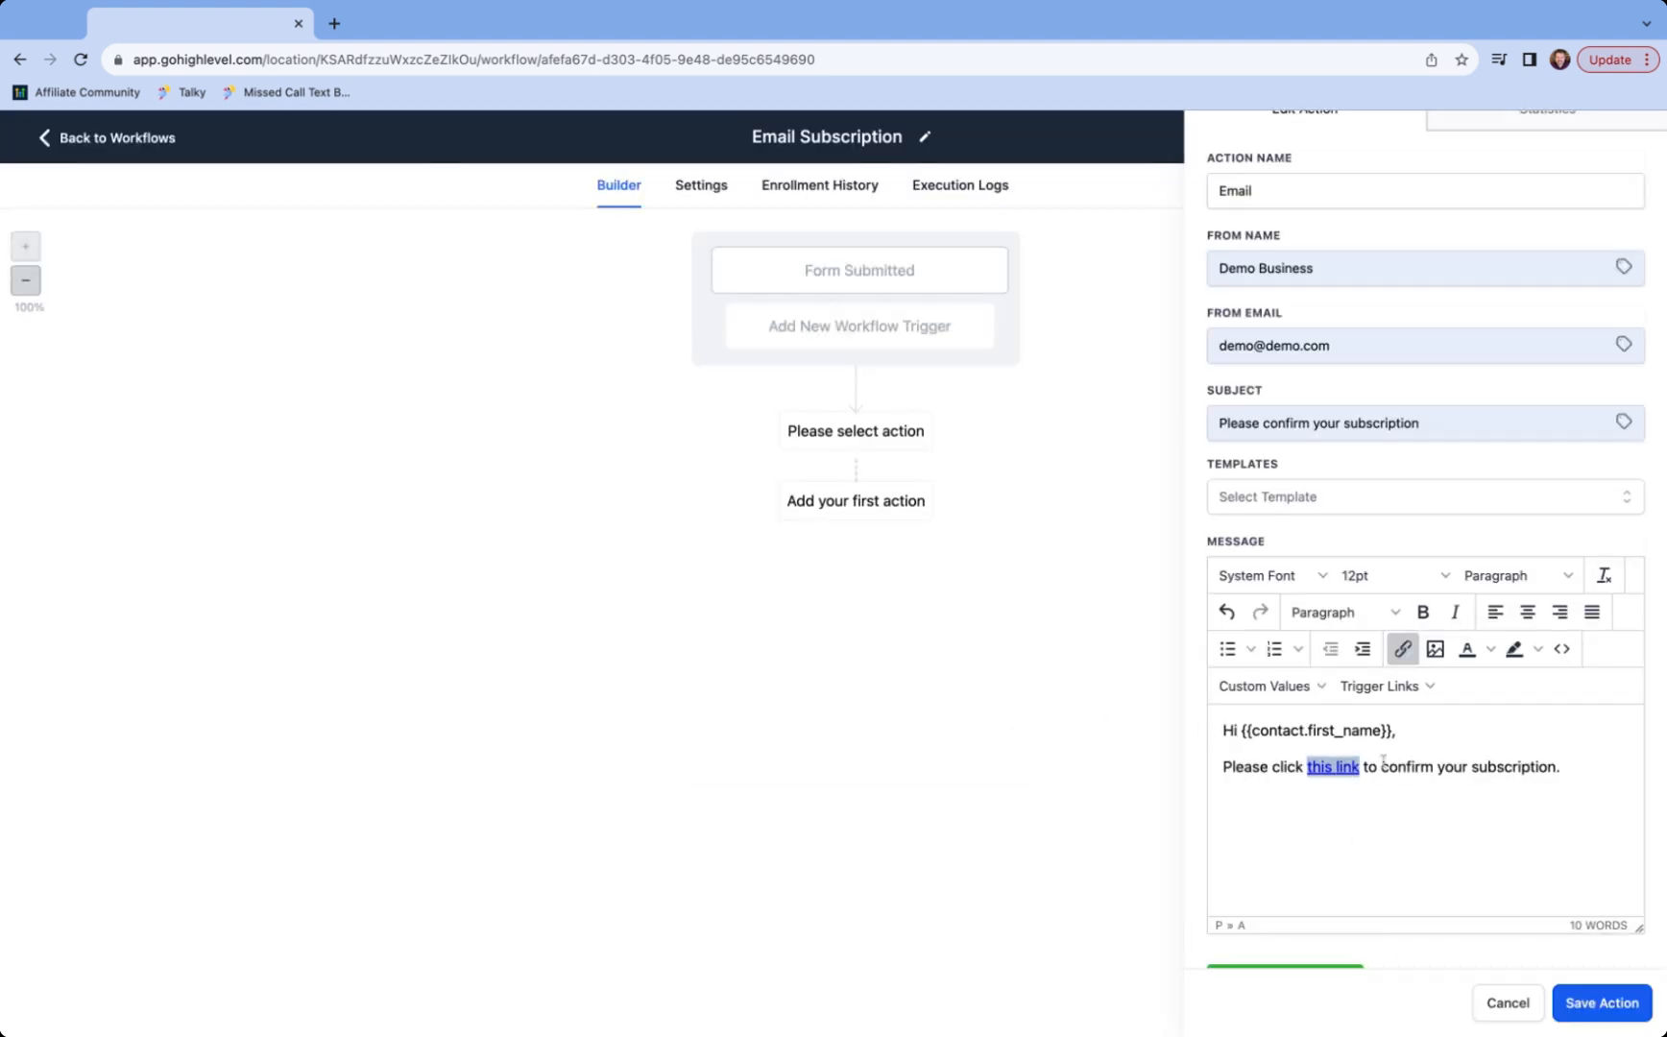
{"action": "left_click", "coordinate": [1602, 1003]}
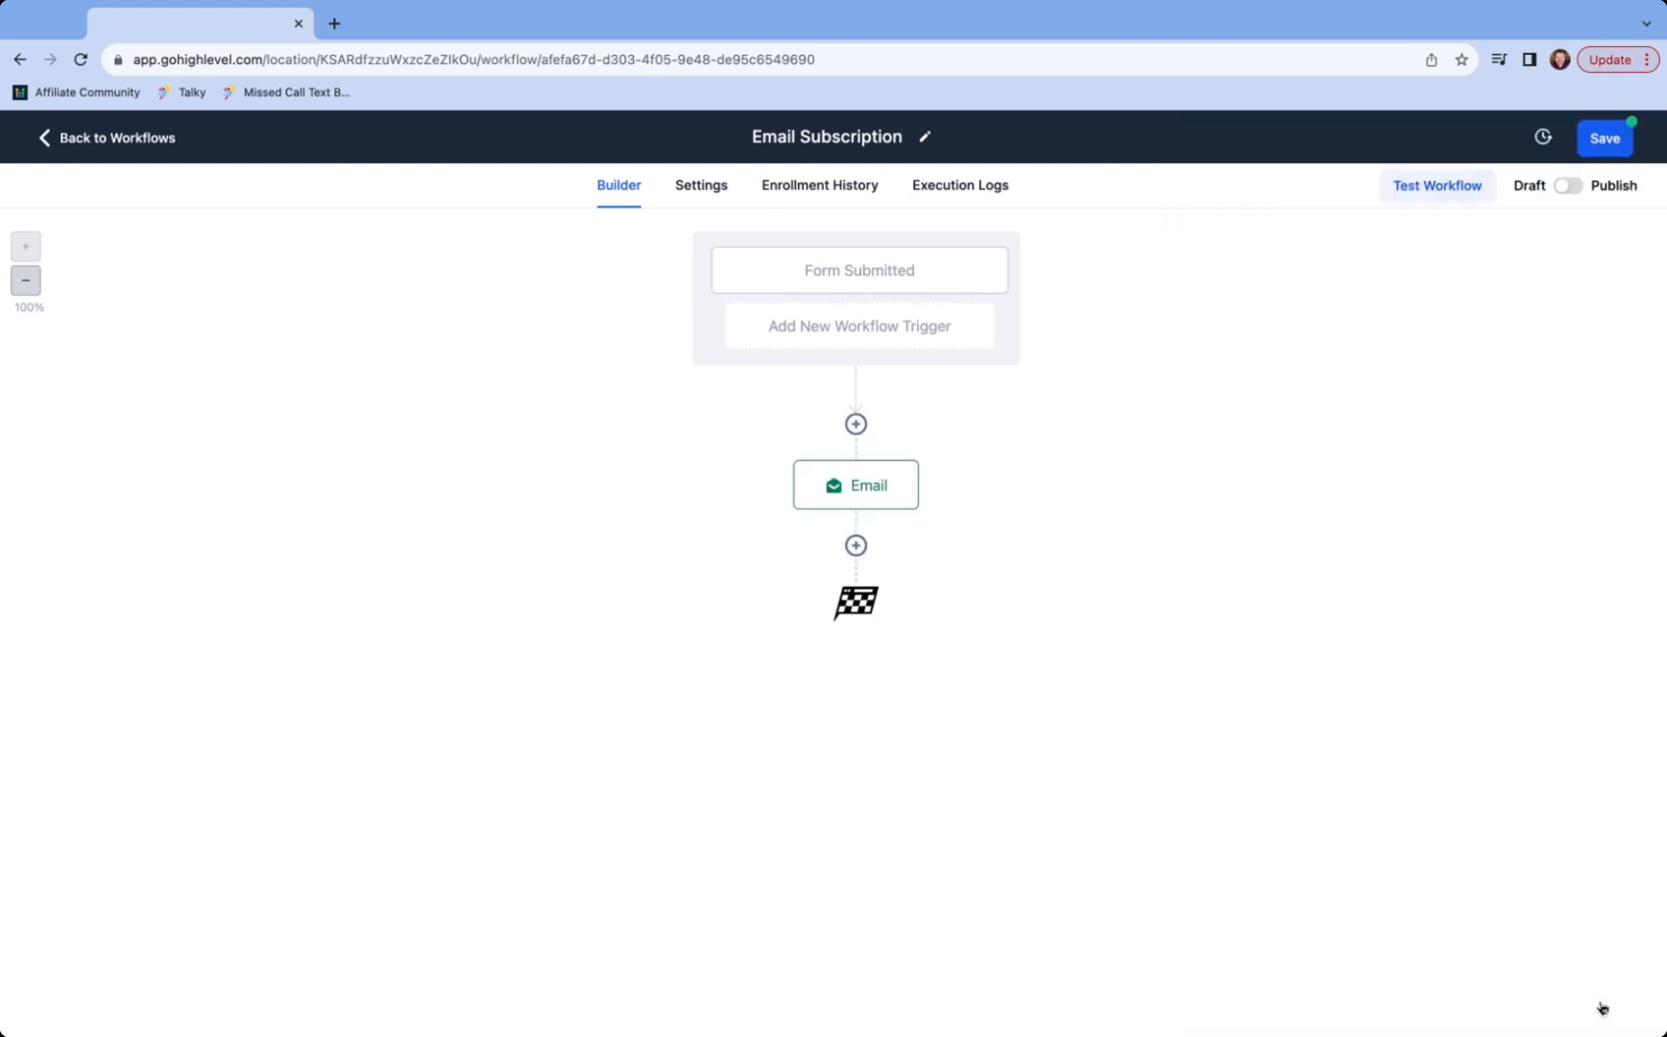
- Add an Add Contact Tag step after the Email applying a new 'subscribed' tag
{"action": "left_click", "coordinate": [855, 545]}
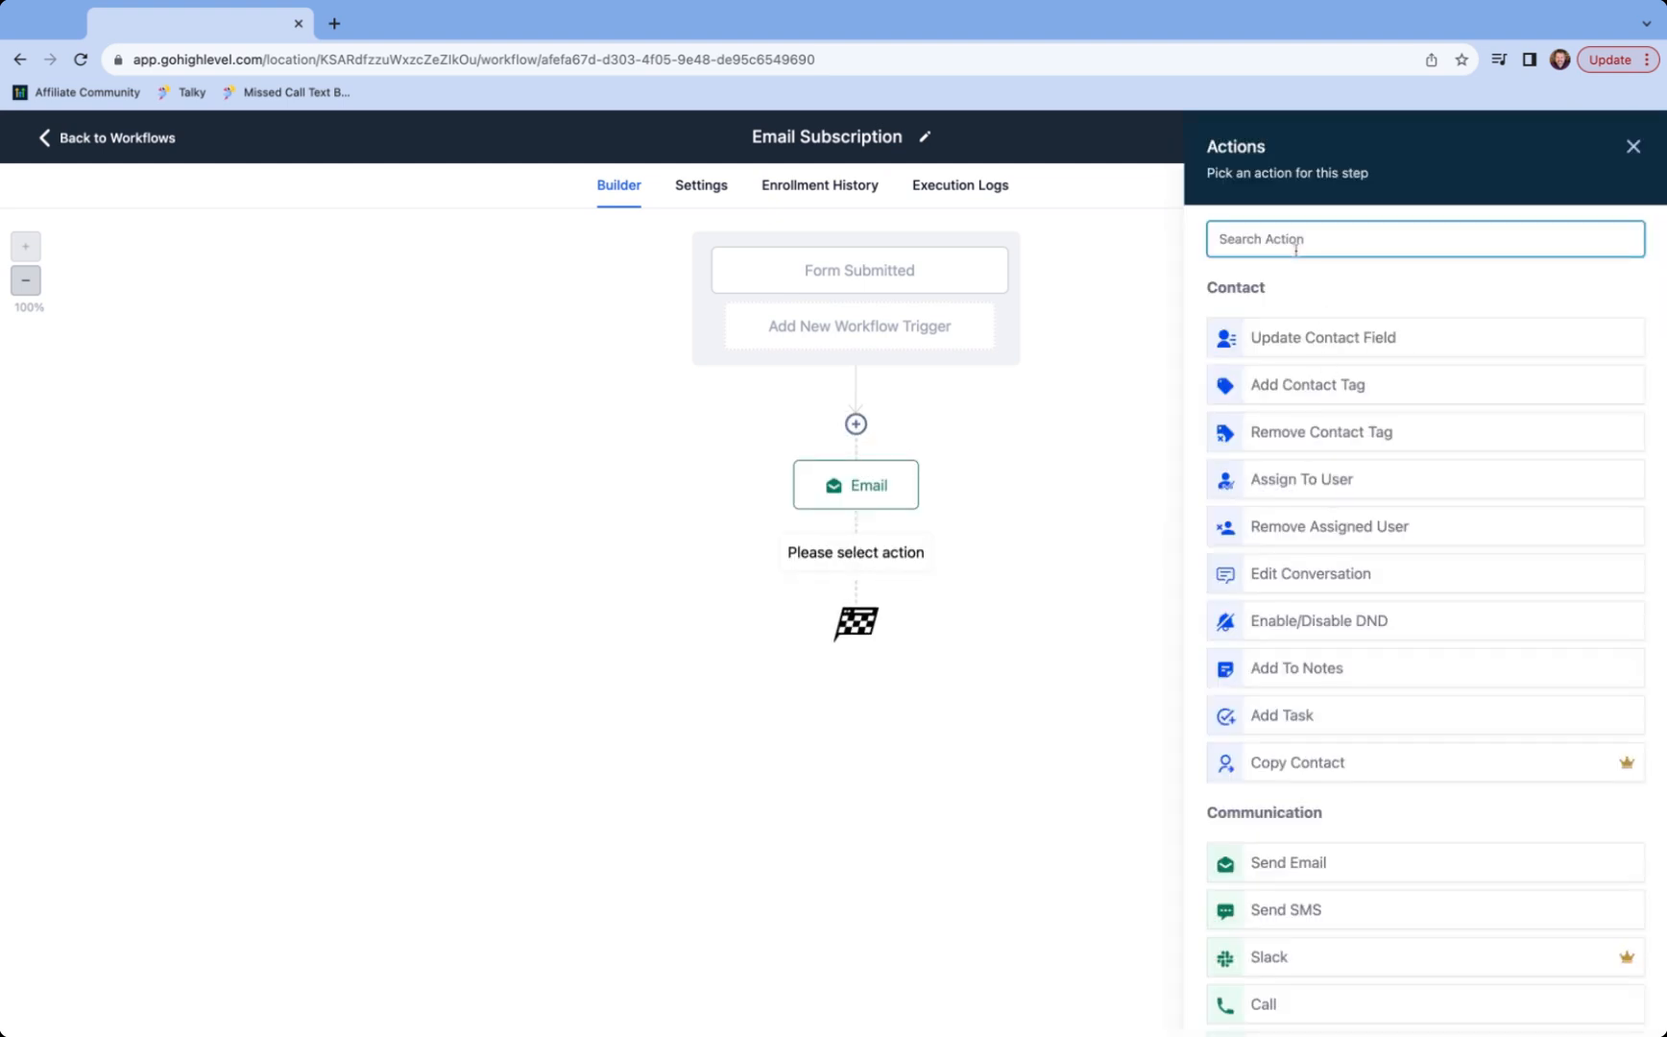
{"action": "type", "text": "tag"}
{"action": "left_click", "coordinate": [1312, 335]}
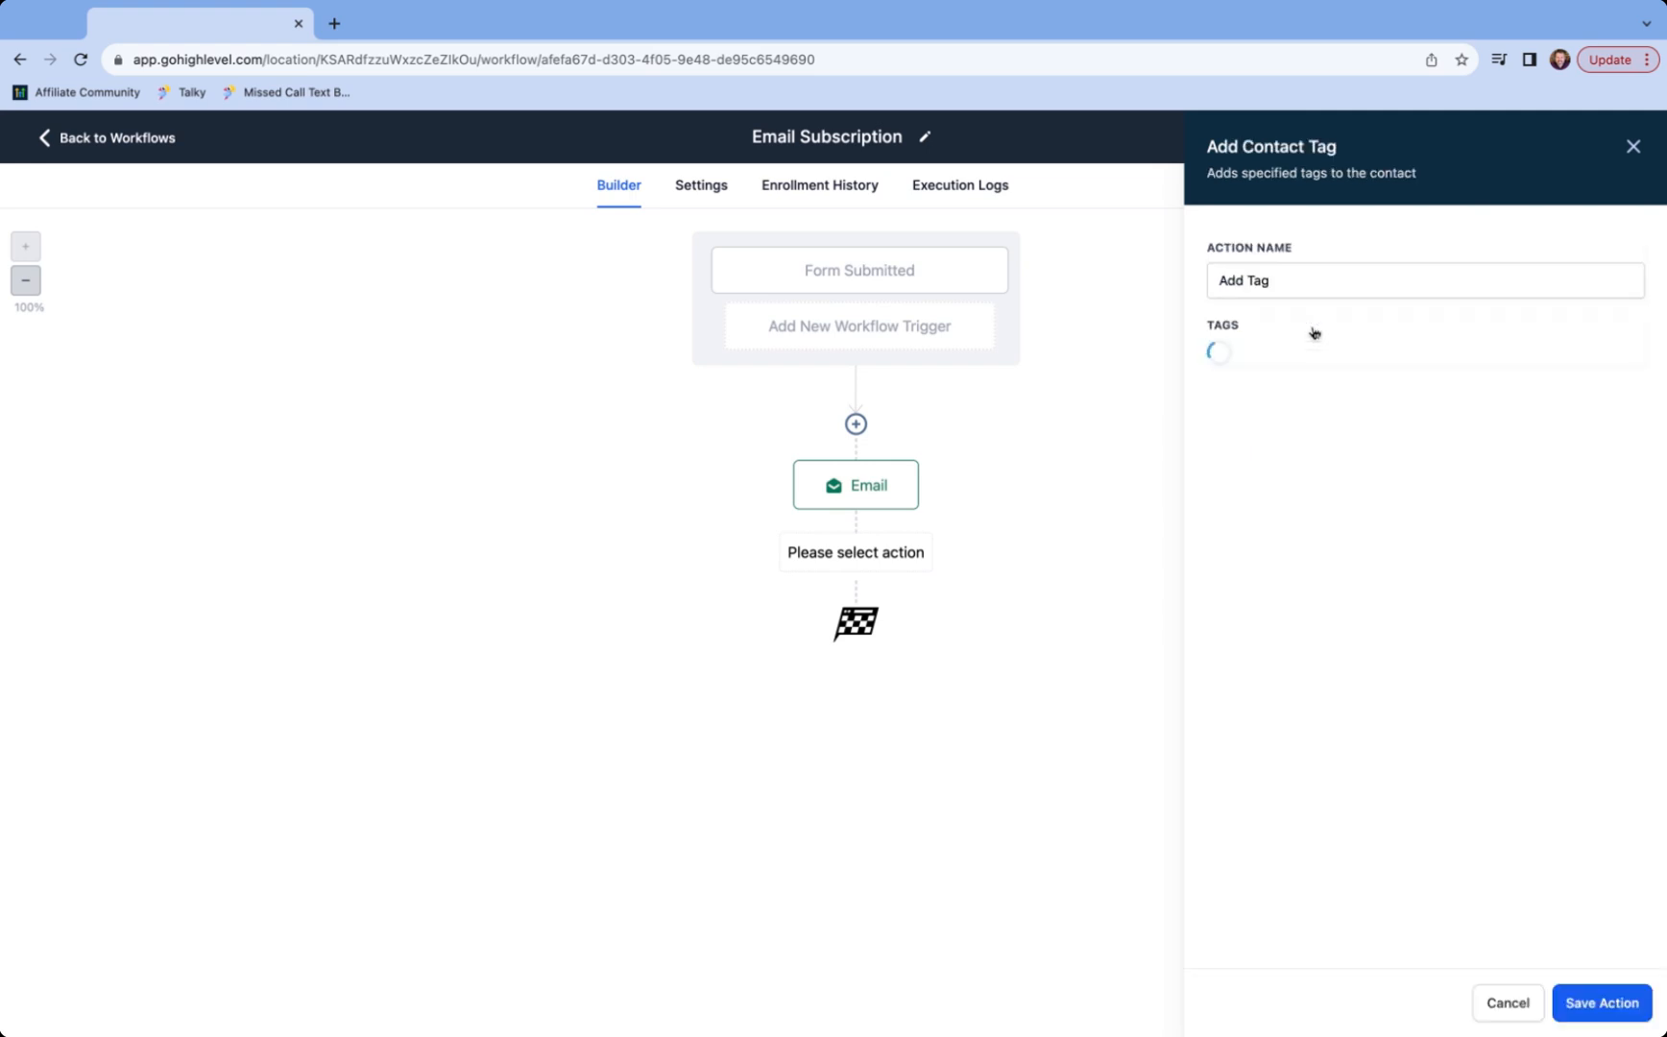
{"action": "left_click", "coordinate": [1271, 361]}
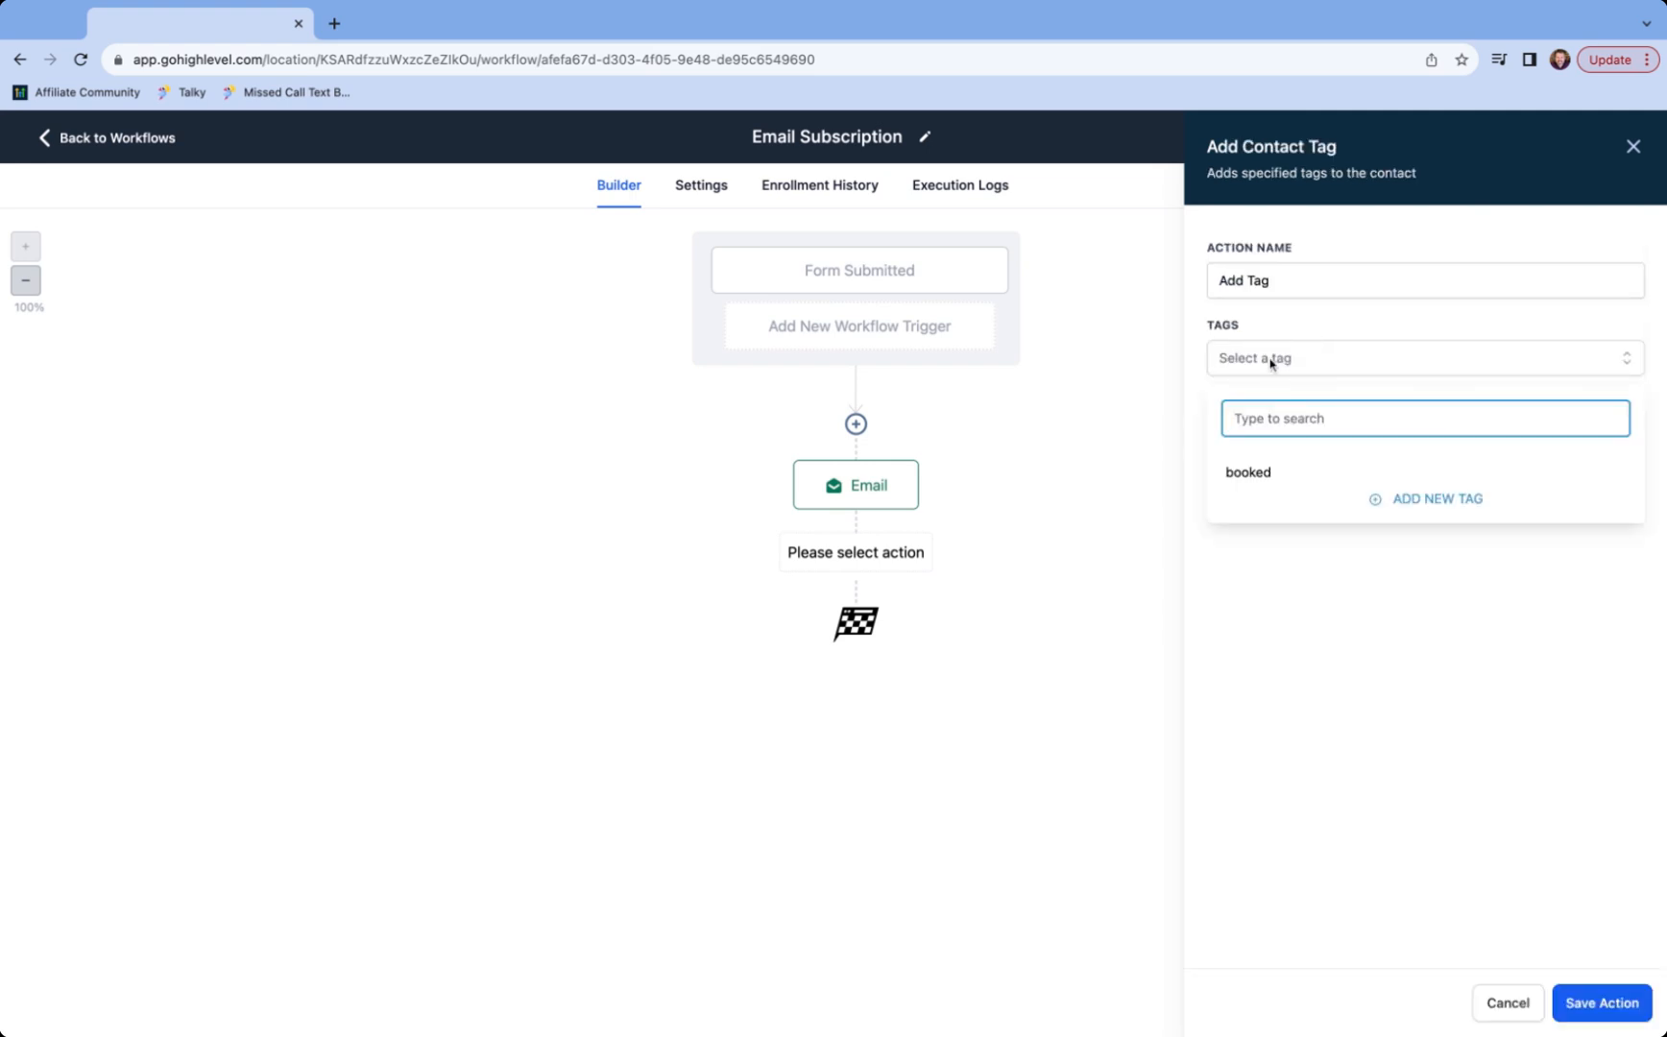
{"action": "type", "text": "subscribed"}
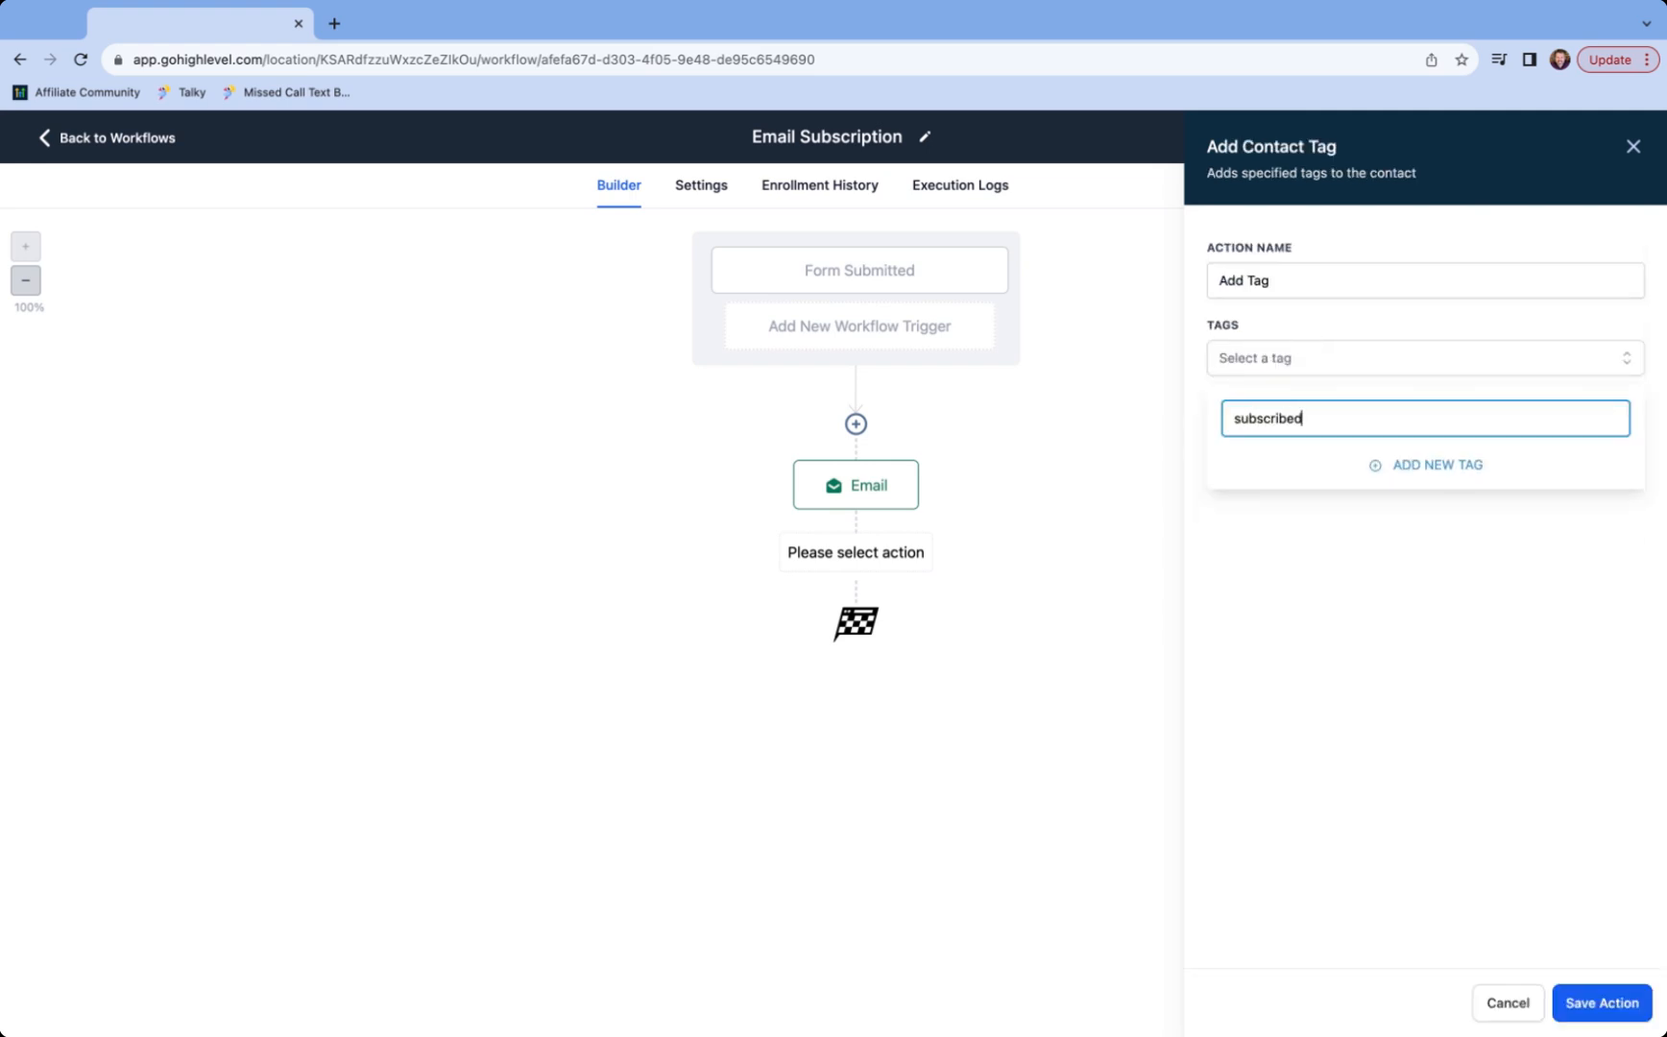
{"action": "left_click", "coordinate": [1427, 470]}
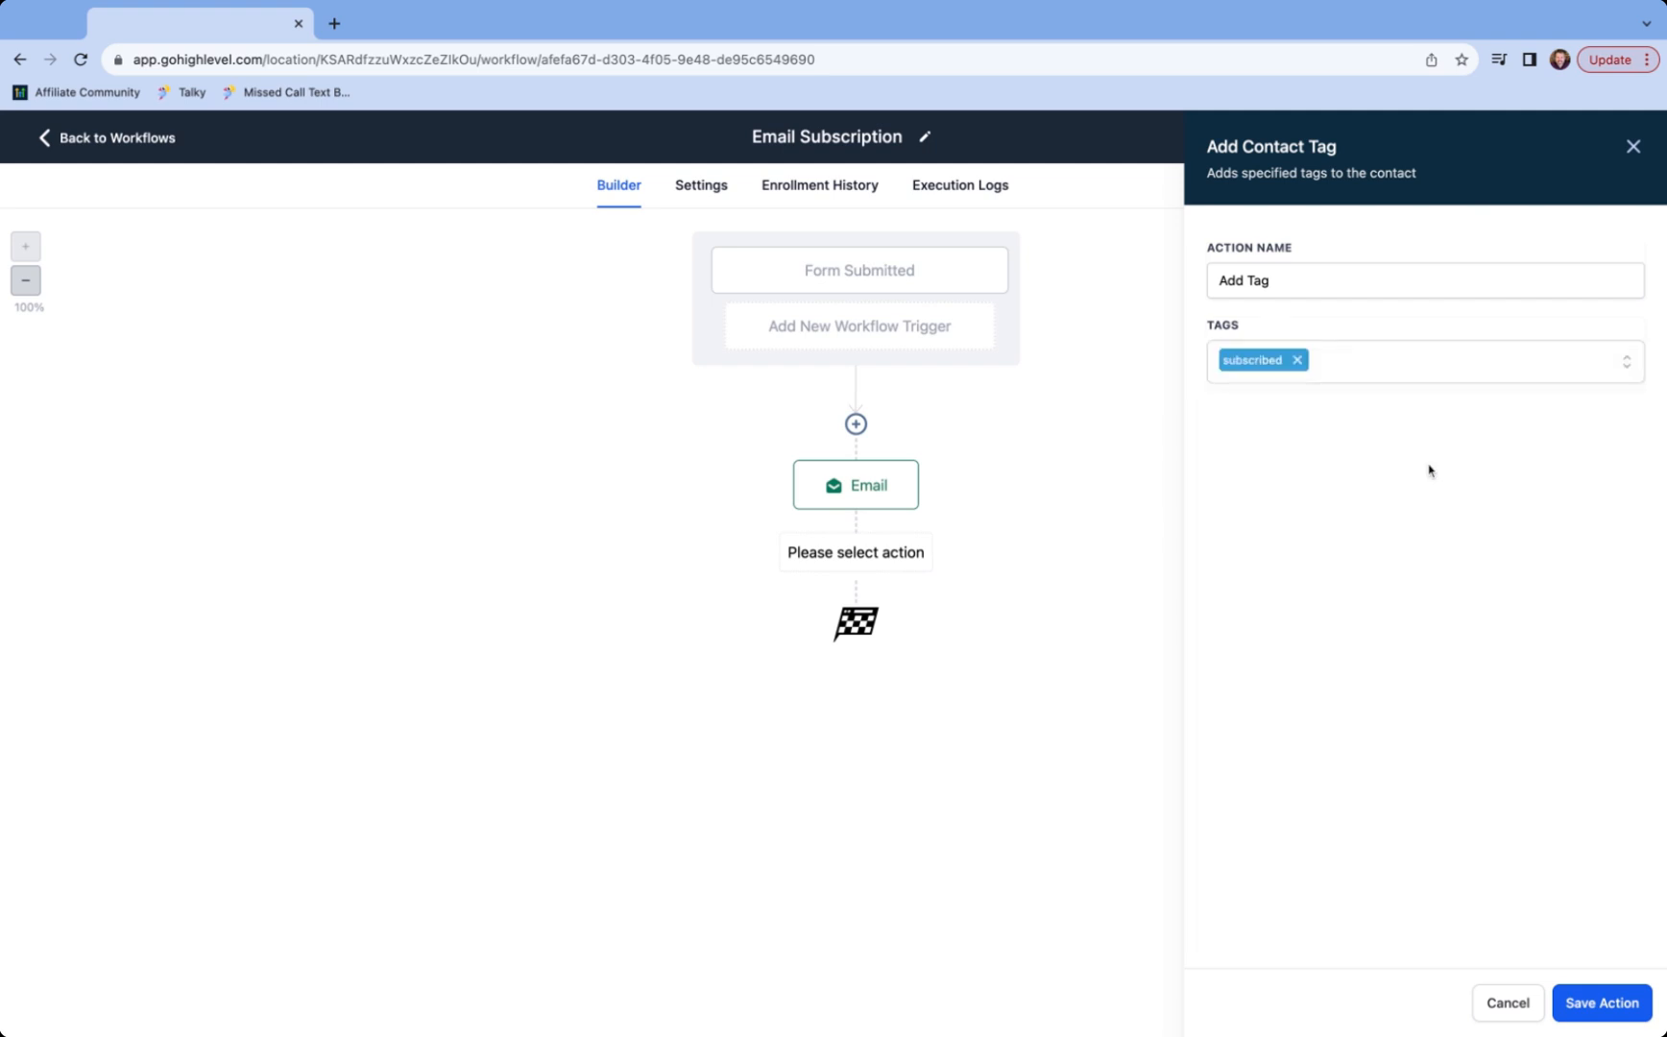
{"action": "left_click", "coordinate": [1594, 1004]}
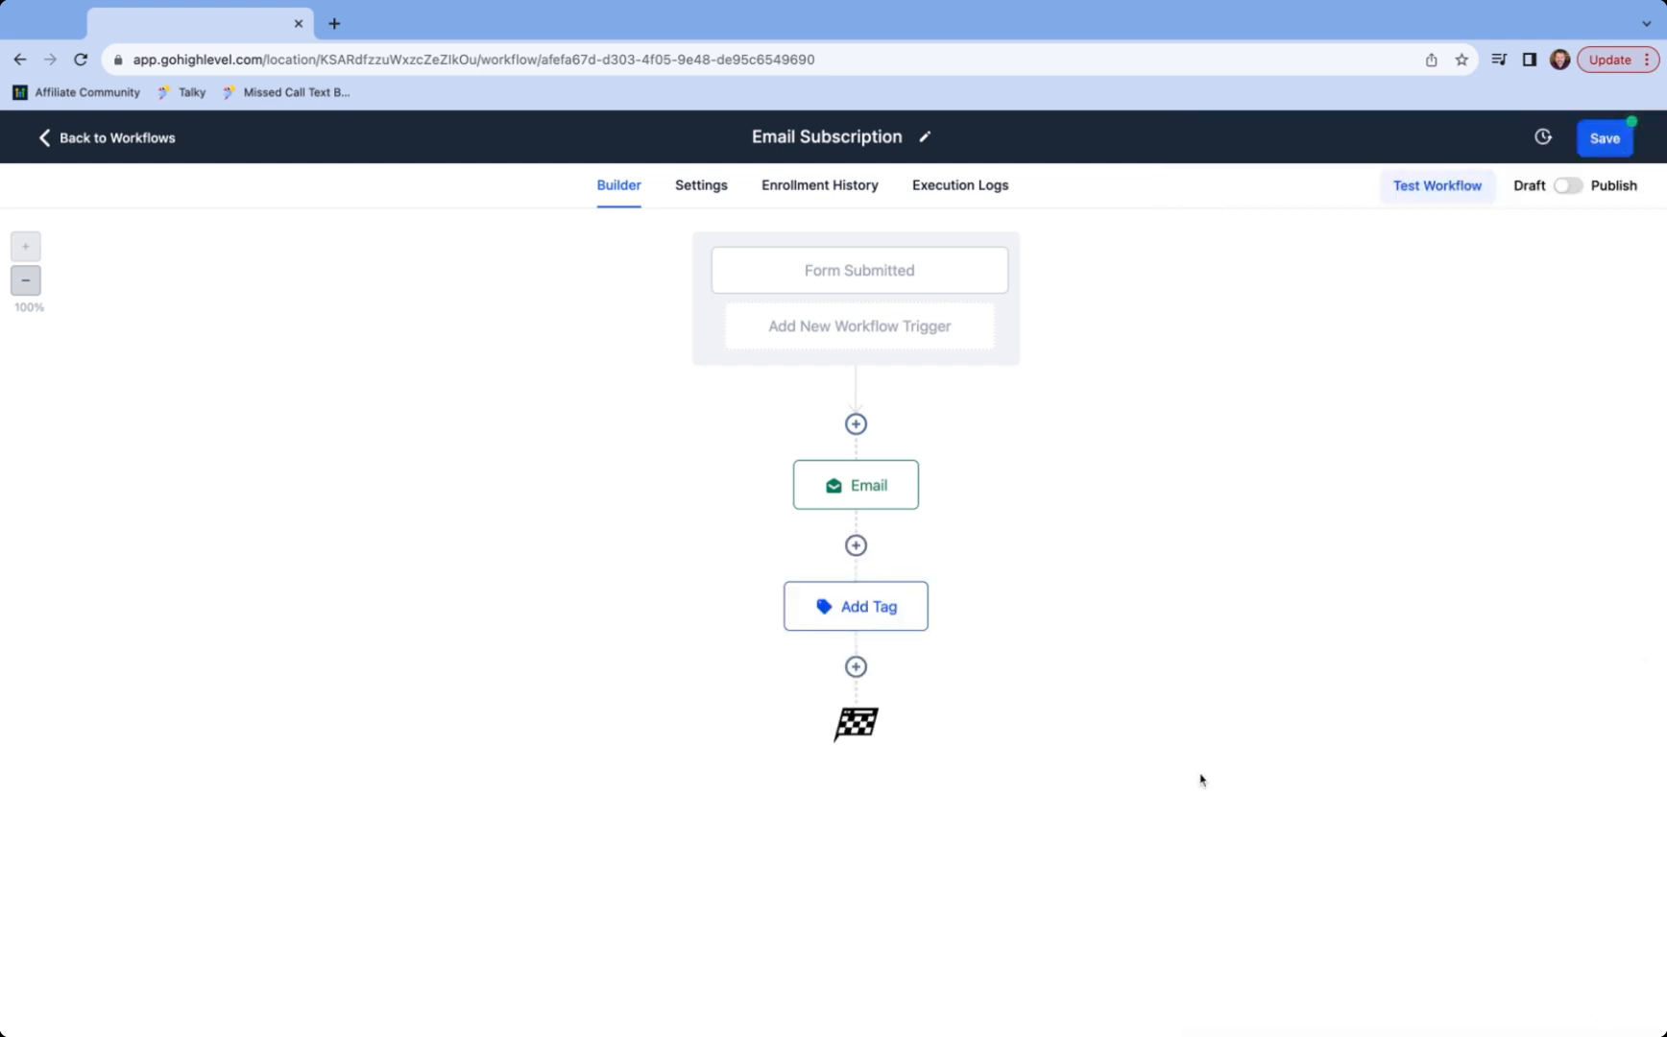
- Add a Wait step that waits for the Subscription Confirmation trigger link click
{"action": "left_click", "coordinate": [855, 667]}
{"action": "type", "text": "wait"}
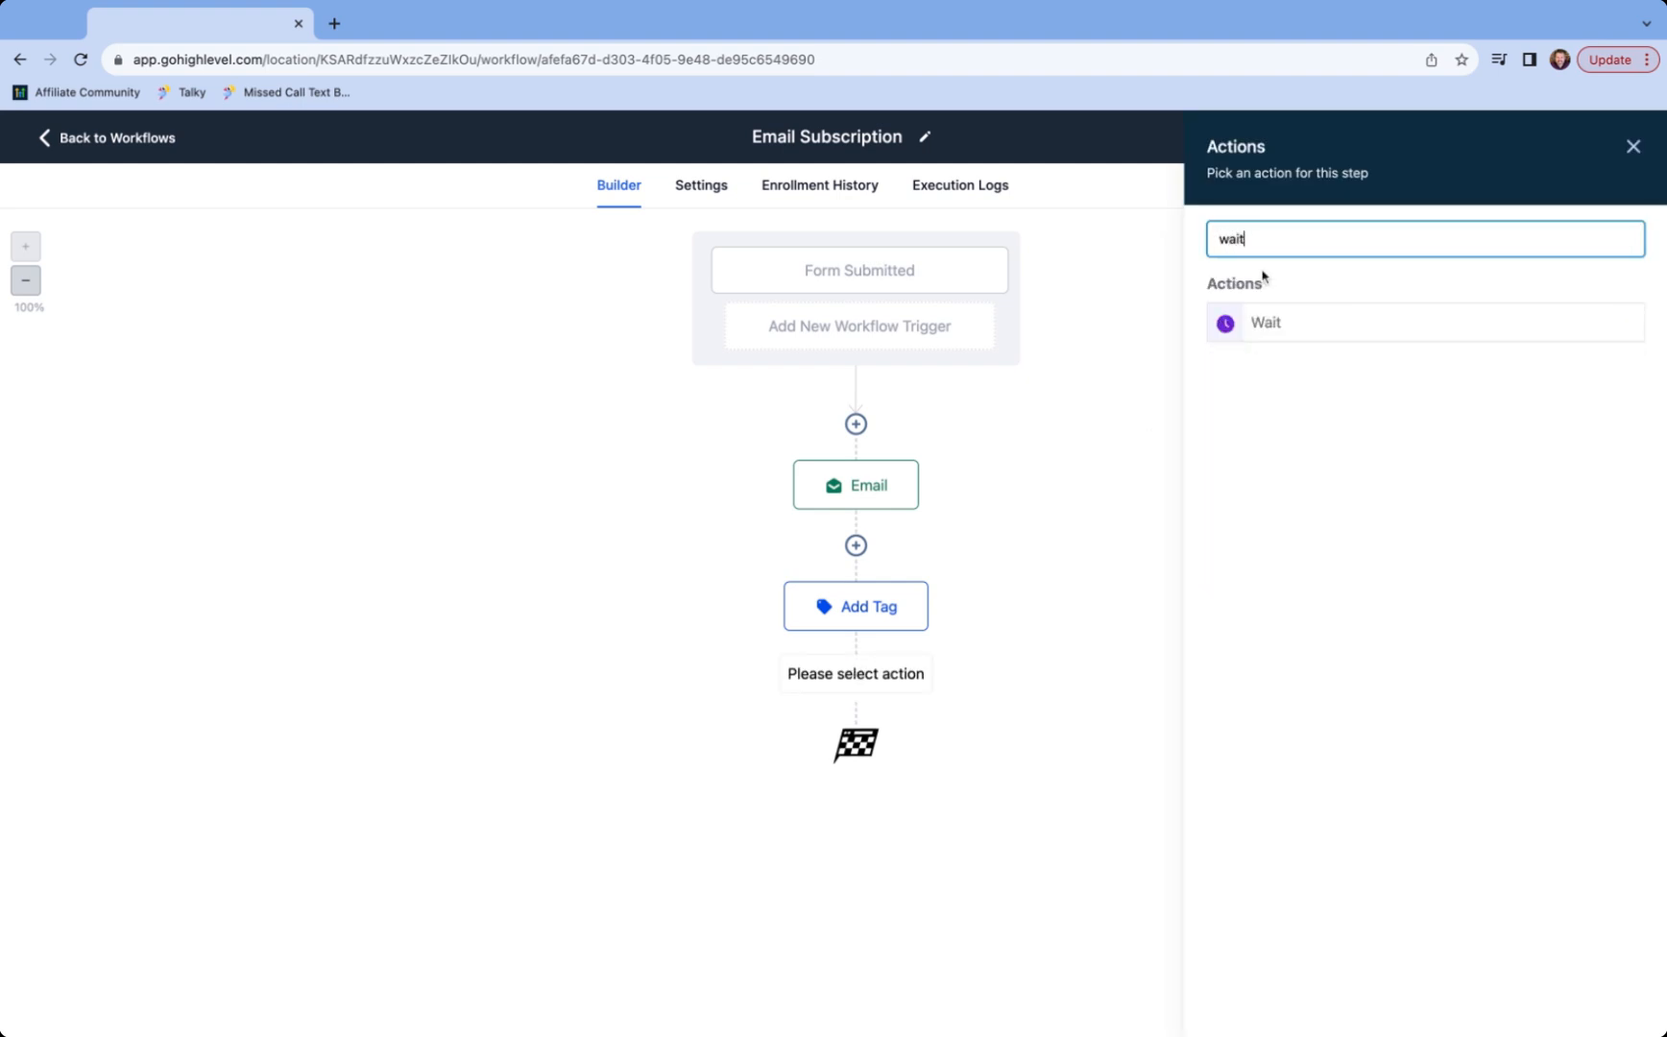
{"action": "left_click", "coordinate": [1273, 324]}
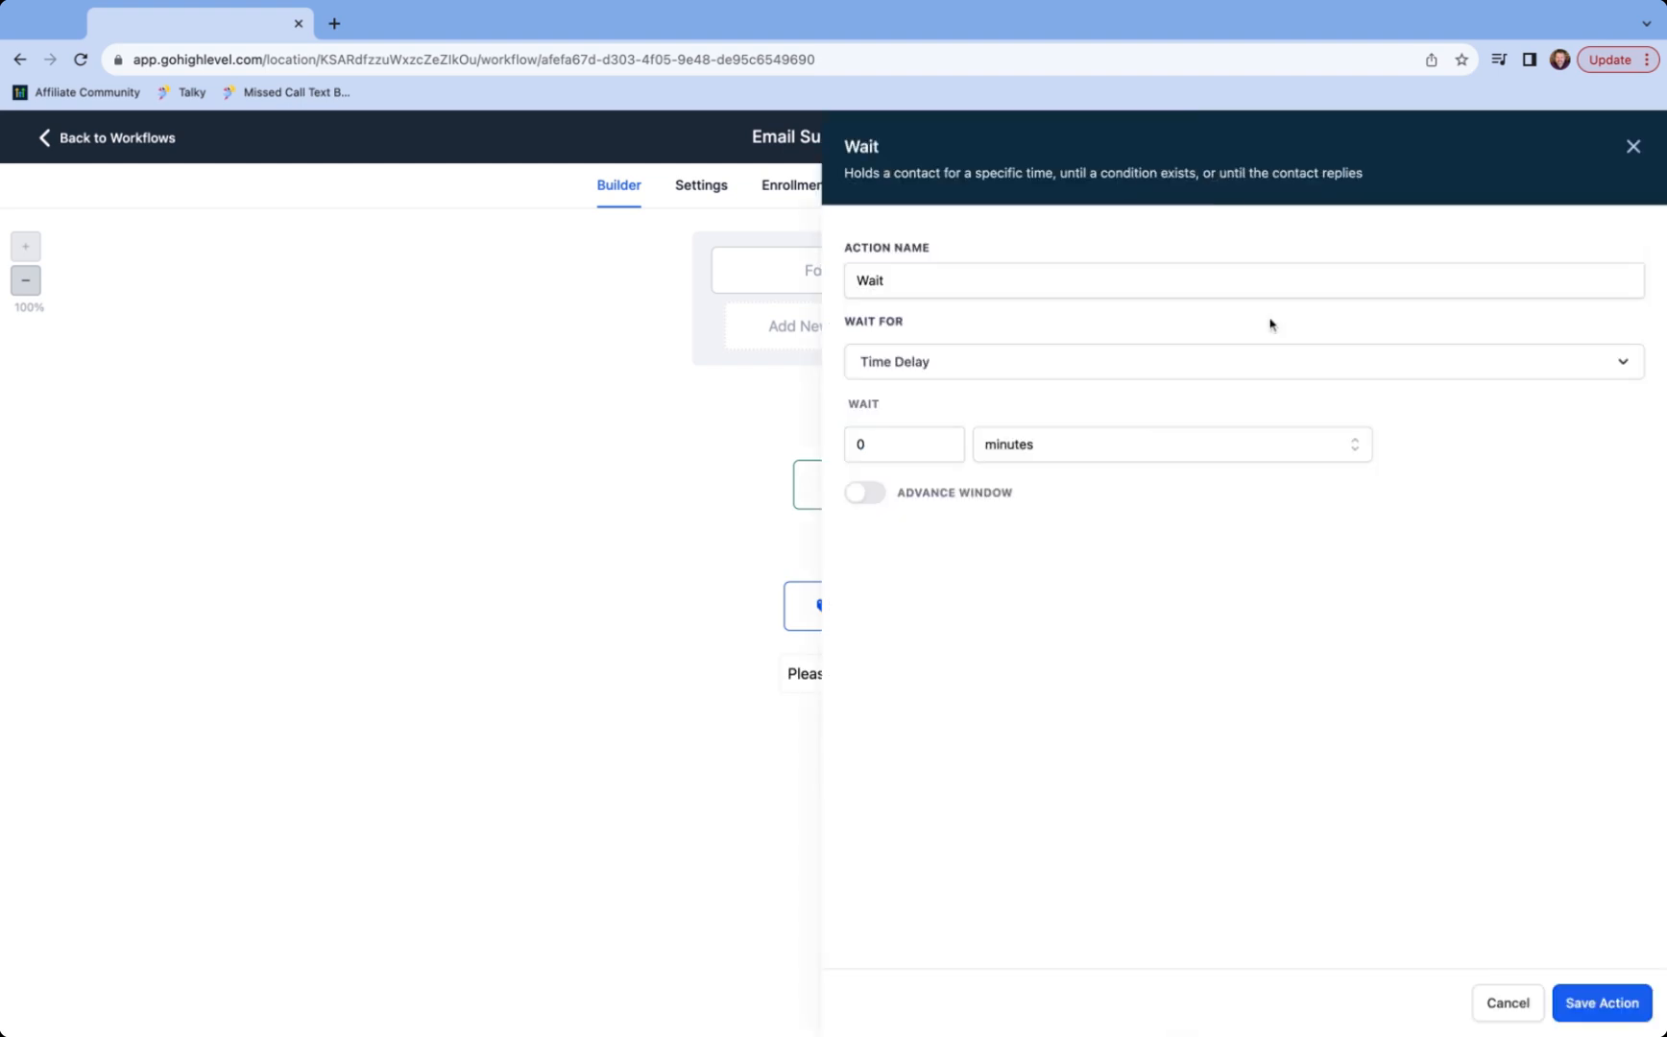
{"action": "left_click", "coordinate": [904, 368]}
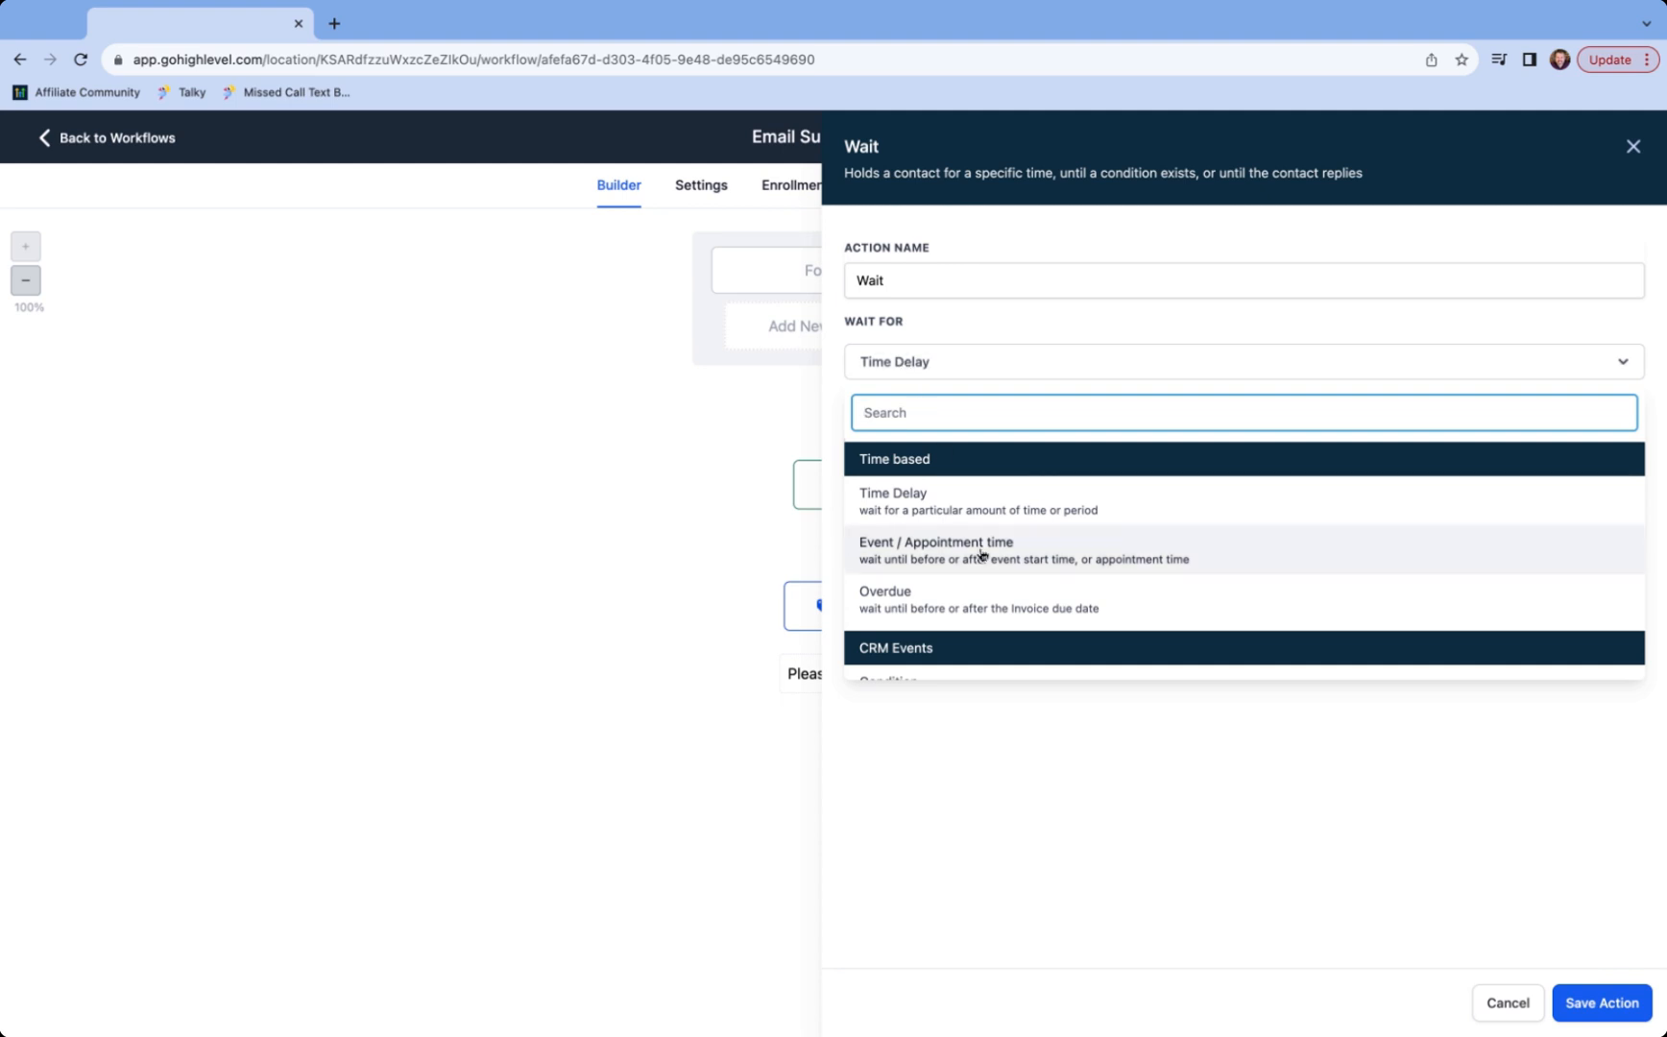
{"action": "scroll", "coordinate": [981, 554], "scroll_direction": "down", "scroll_amount": 3}
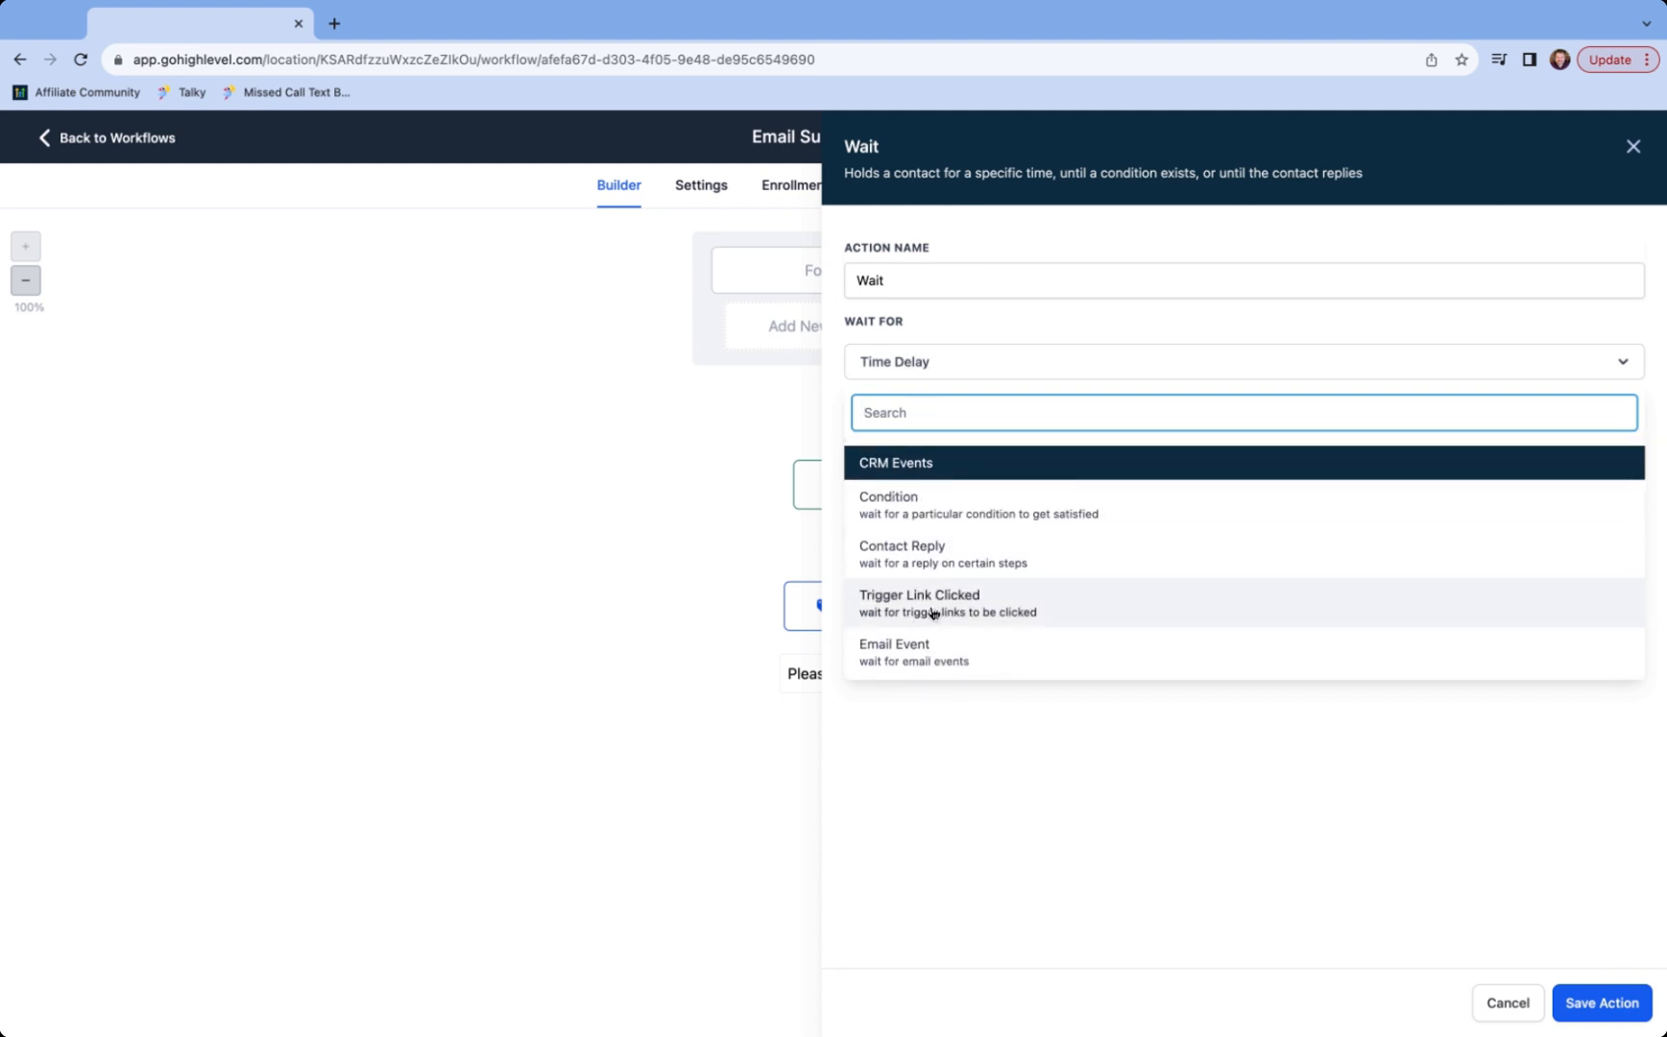
{"action": "left_click", "coordinate": [967, 611]}
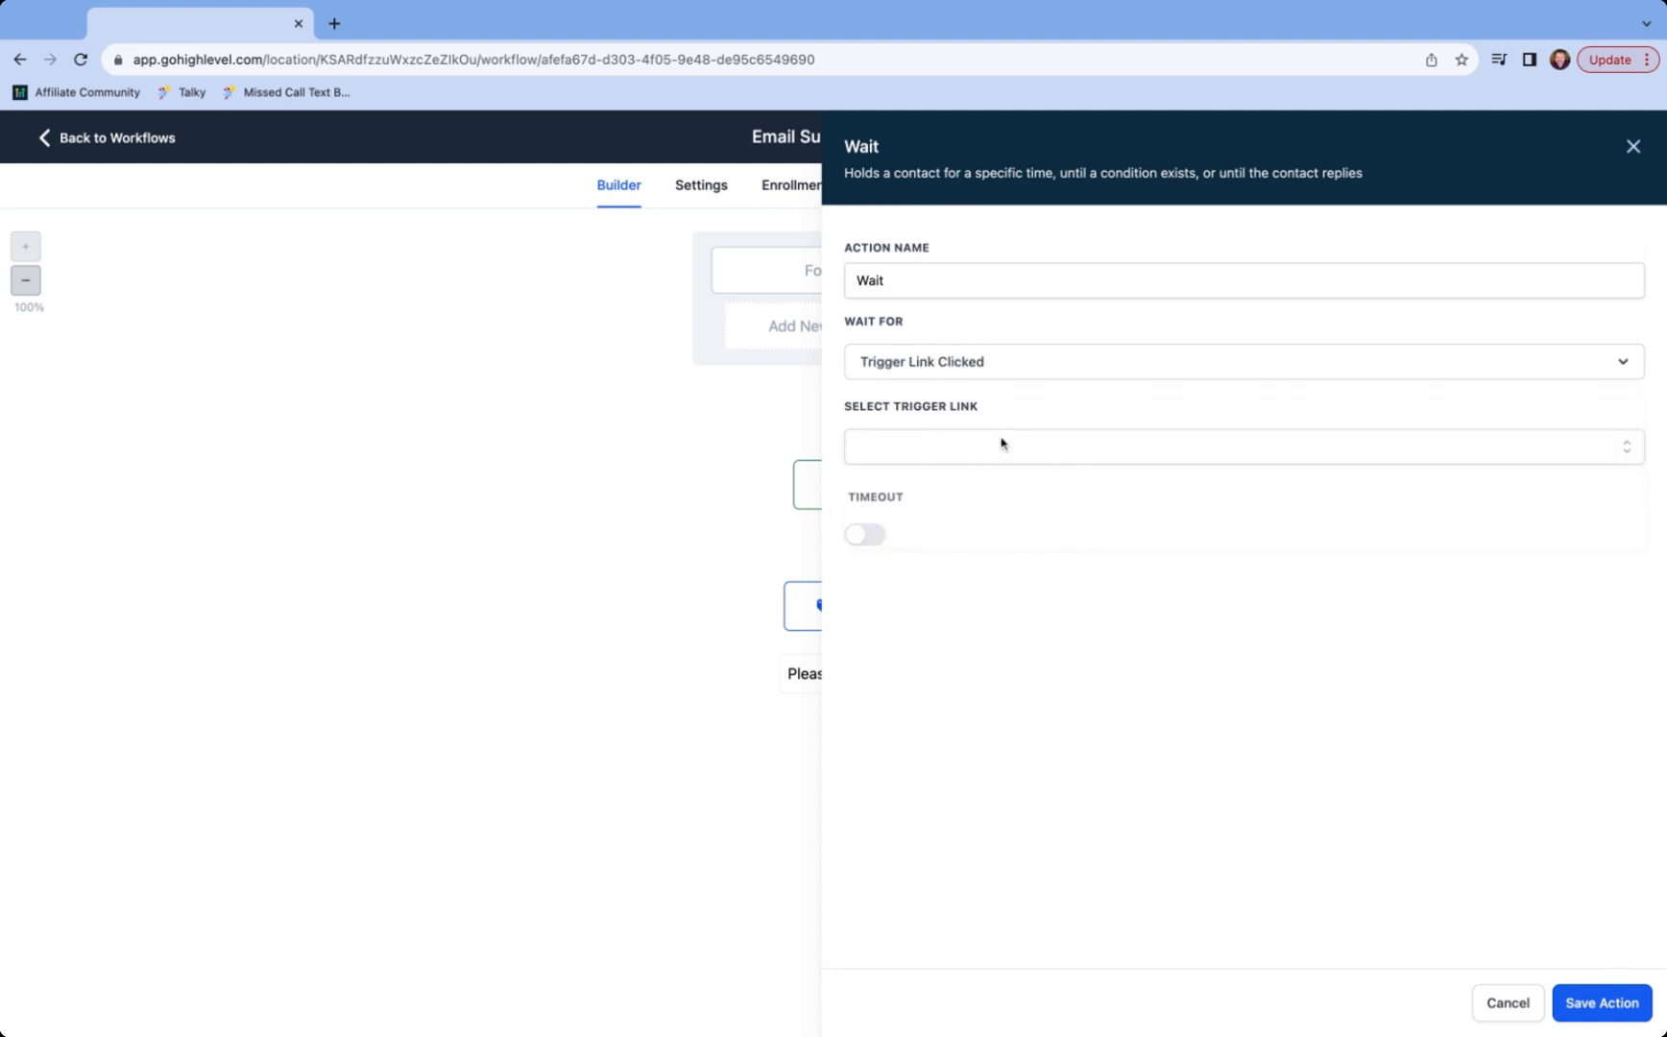
{"action": "left_click", "coordinate": [1002, 445]}
{"action": "left_click", "coordinate": [985, 503]}
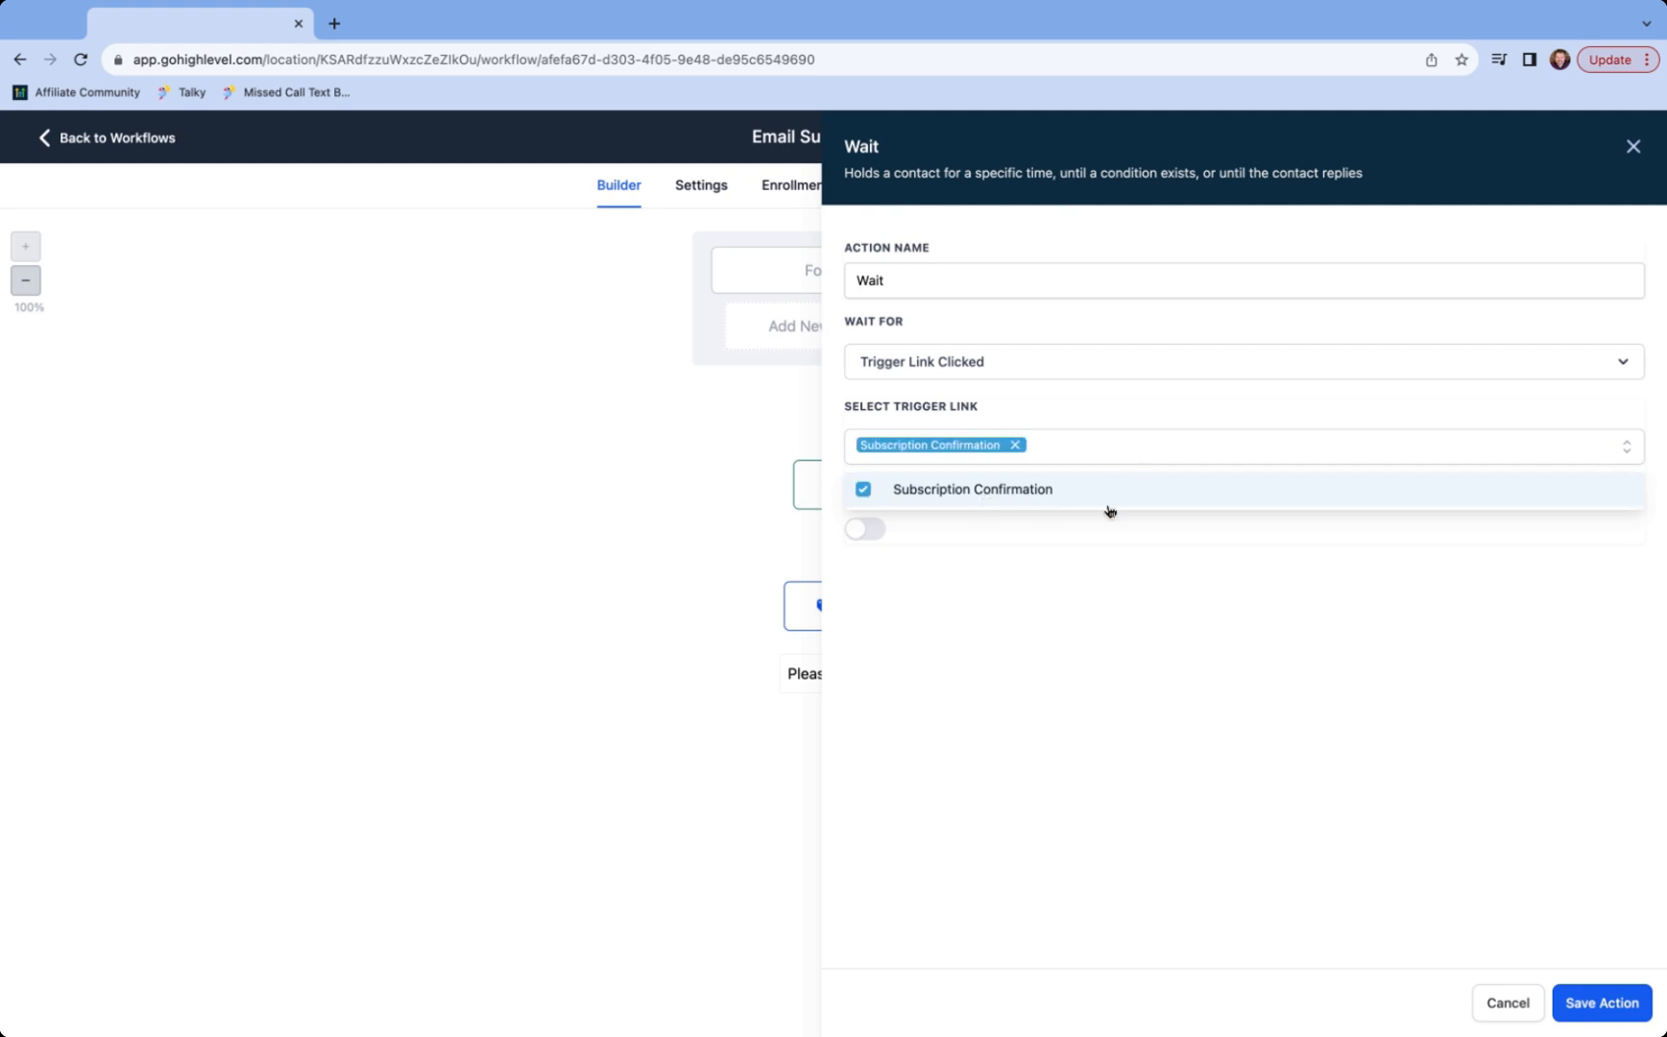
{"action": "left_click", "coordinate": [1587, 1004]}
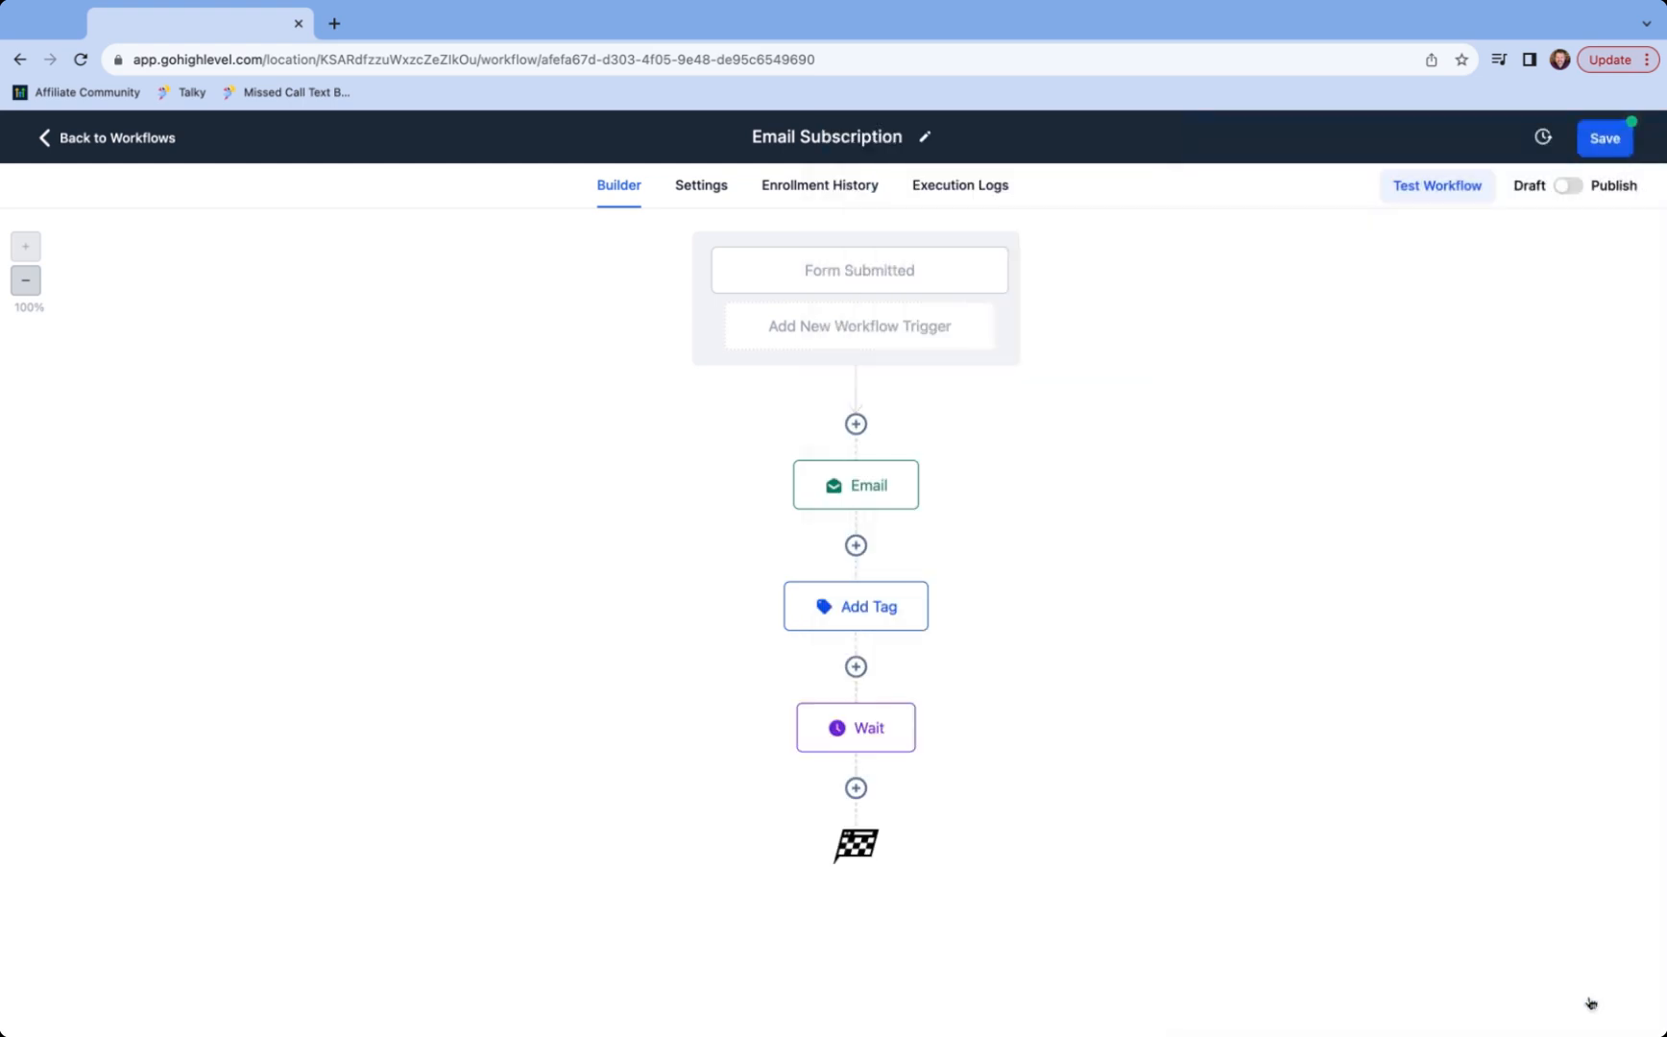
- Add an Add Contact Tag step after the Wait applying a new 'subscribe confirm' tag
{"action": "left_click", "coordinate": [855, 788]}
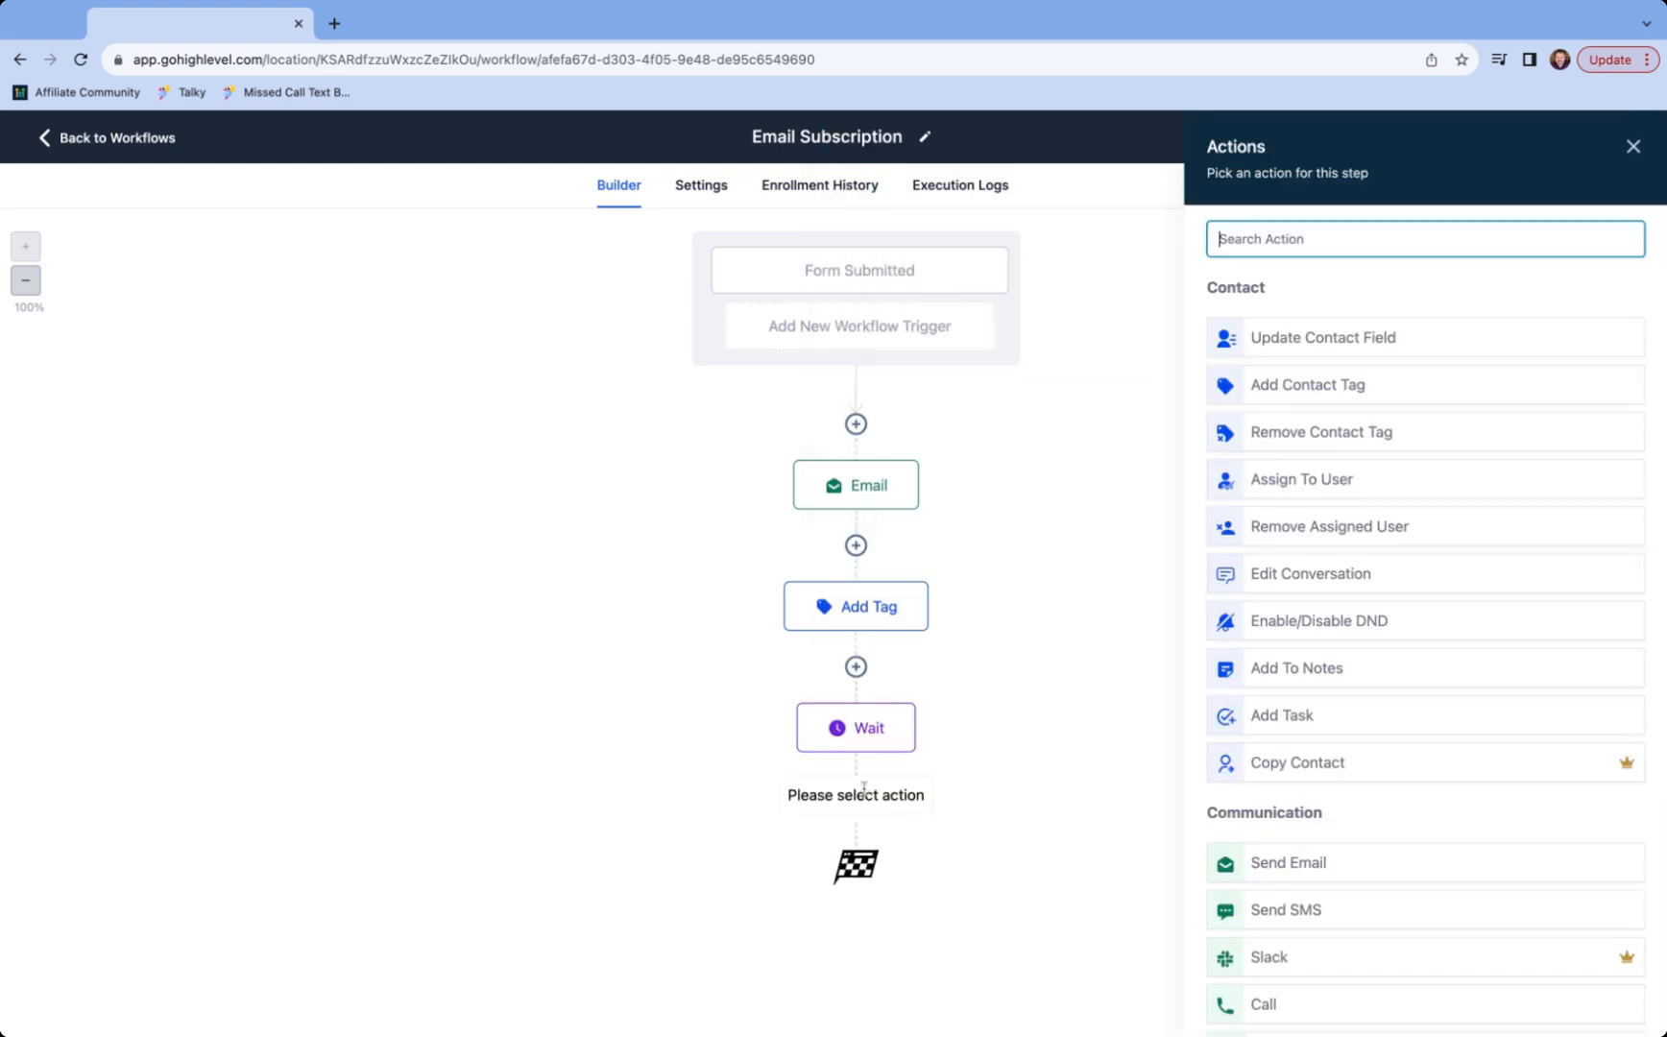
{"action": "type", "text": "tag"}
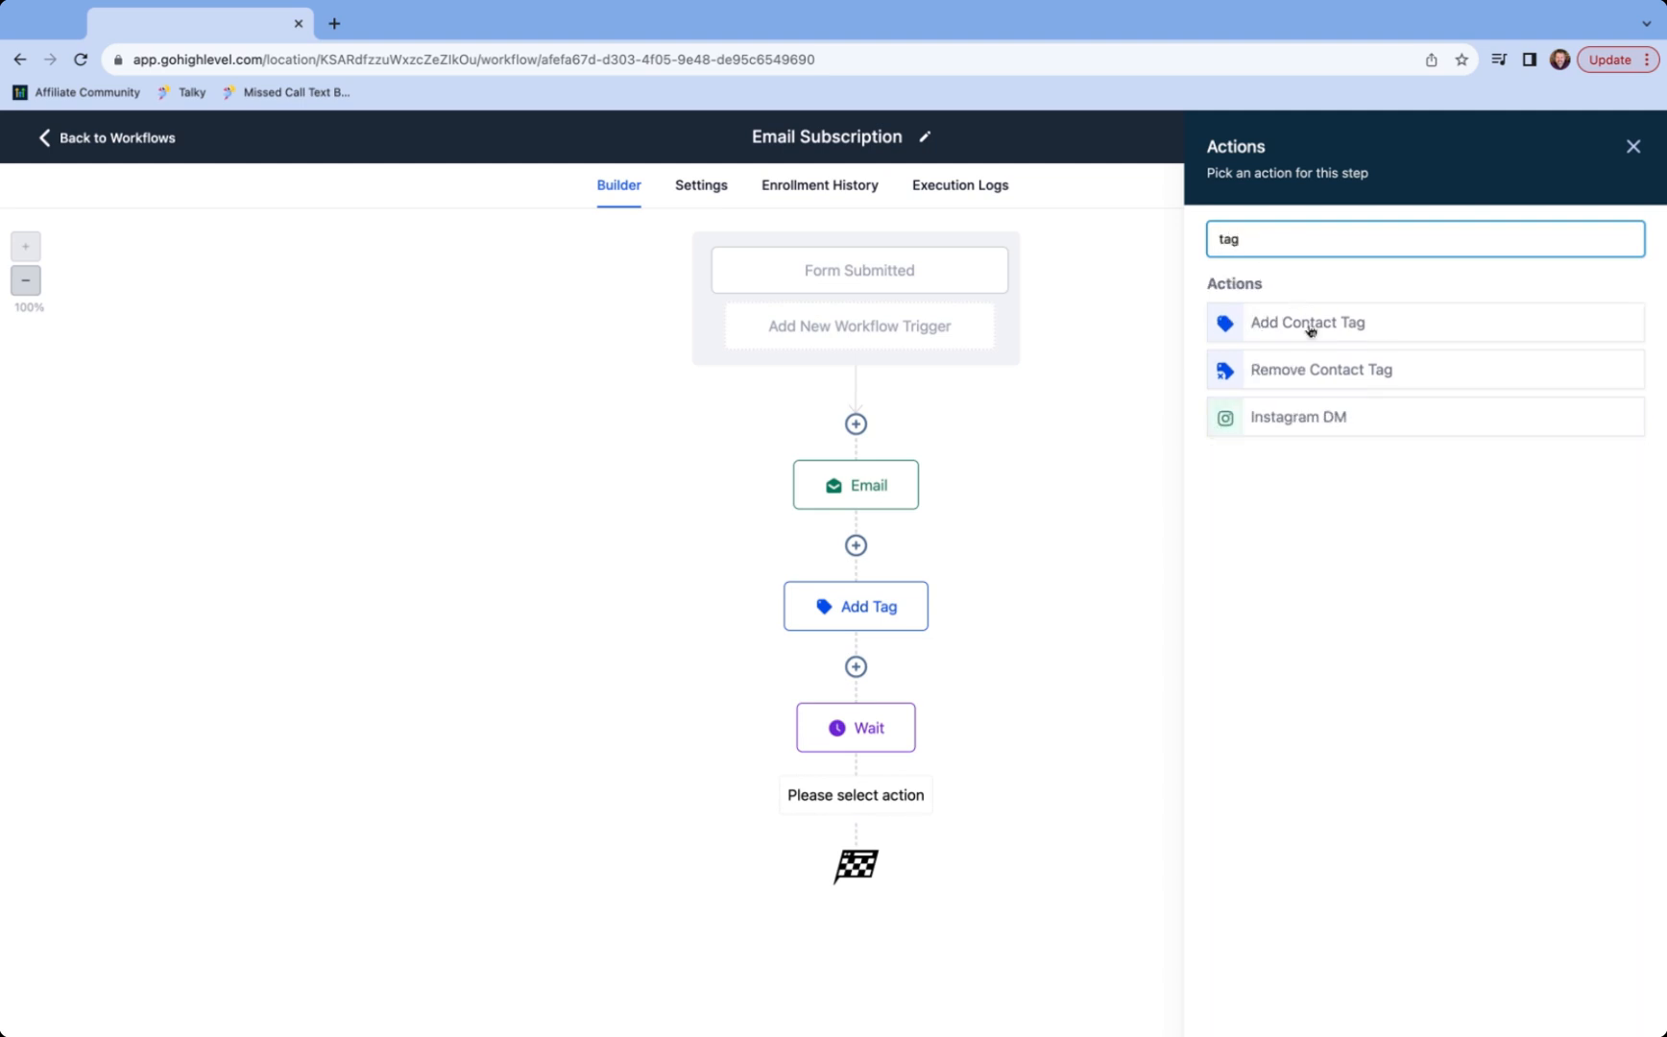
{"action": "left_click", "coordinate": [1307, 324]}
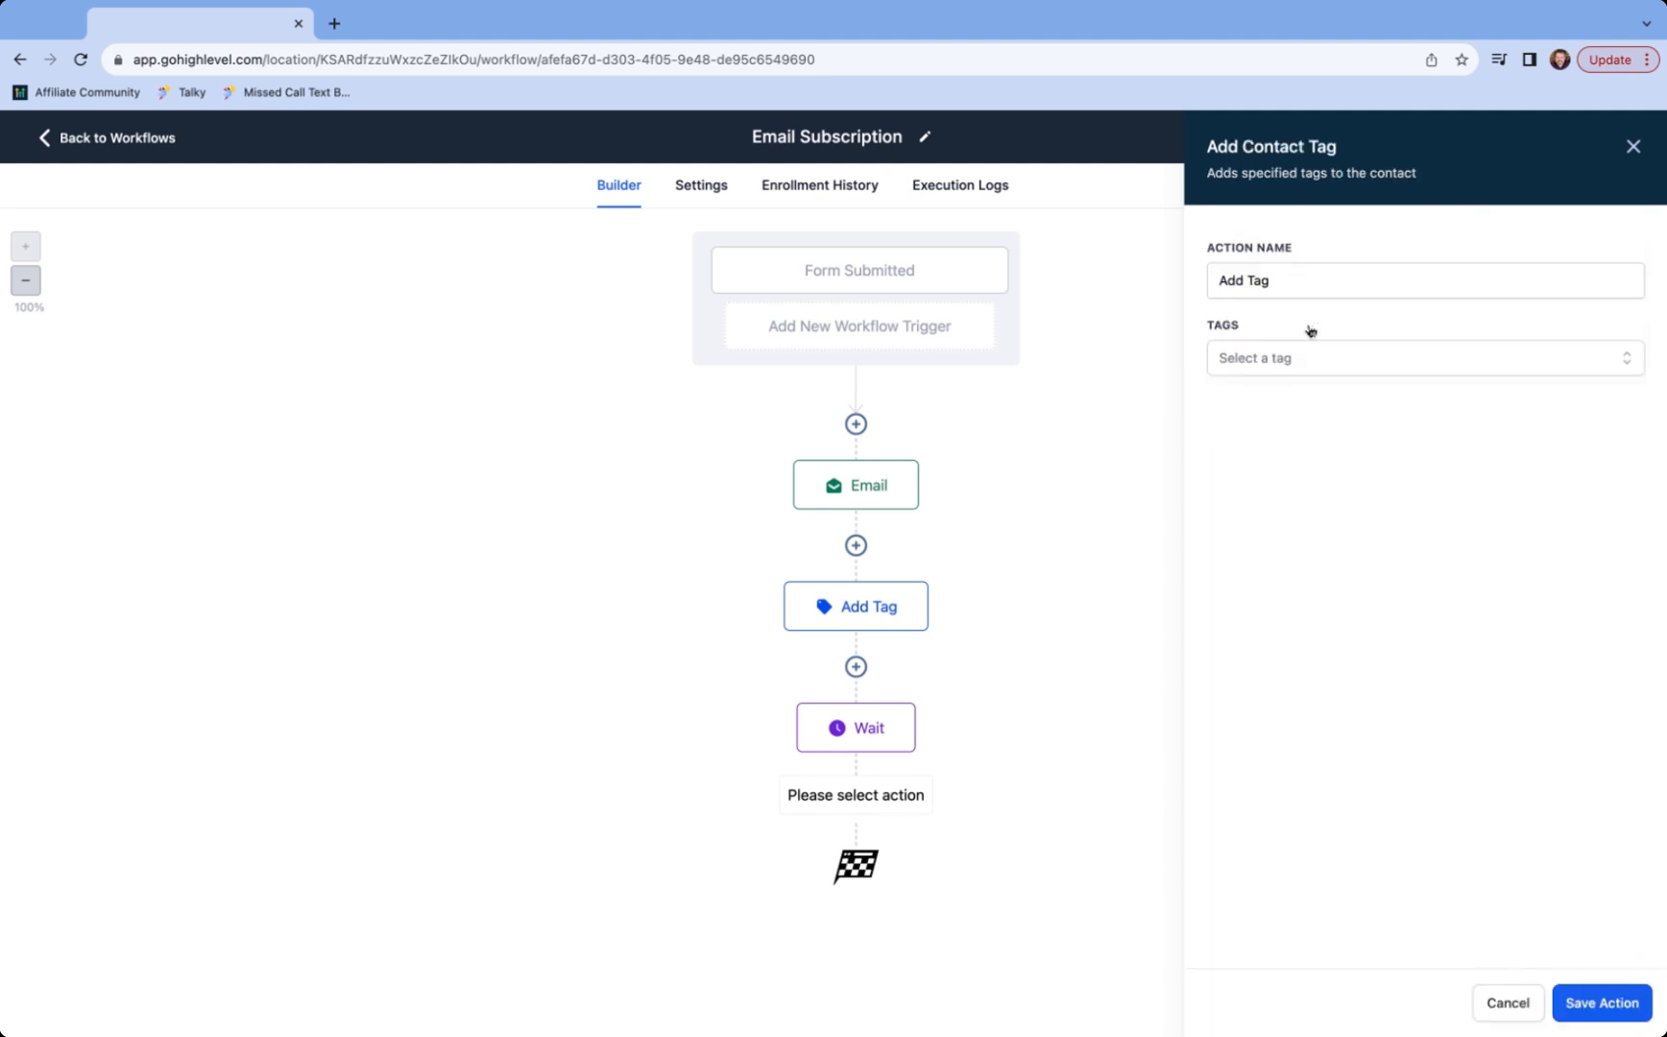
{"action": "left_click", "coordinate": [1289, 358]}
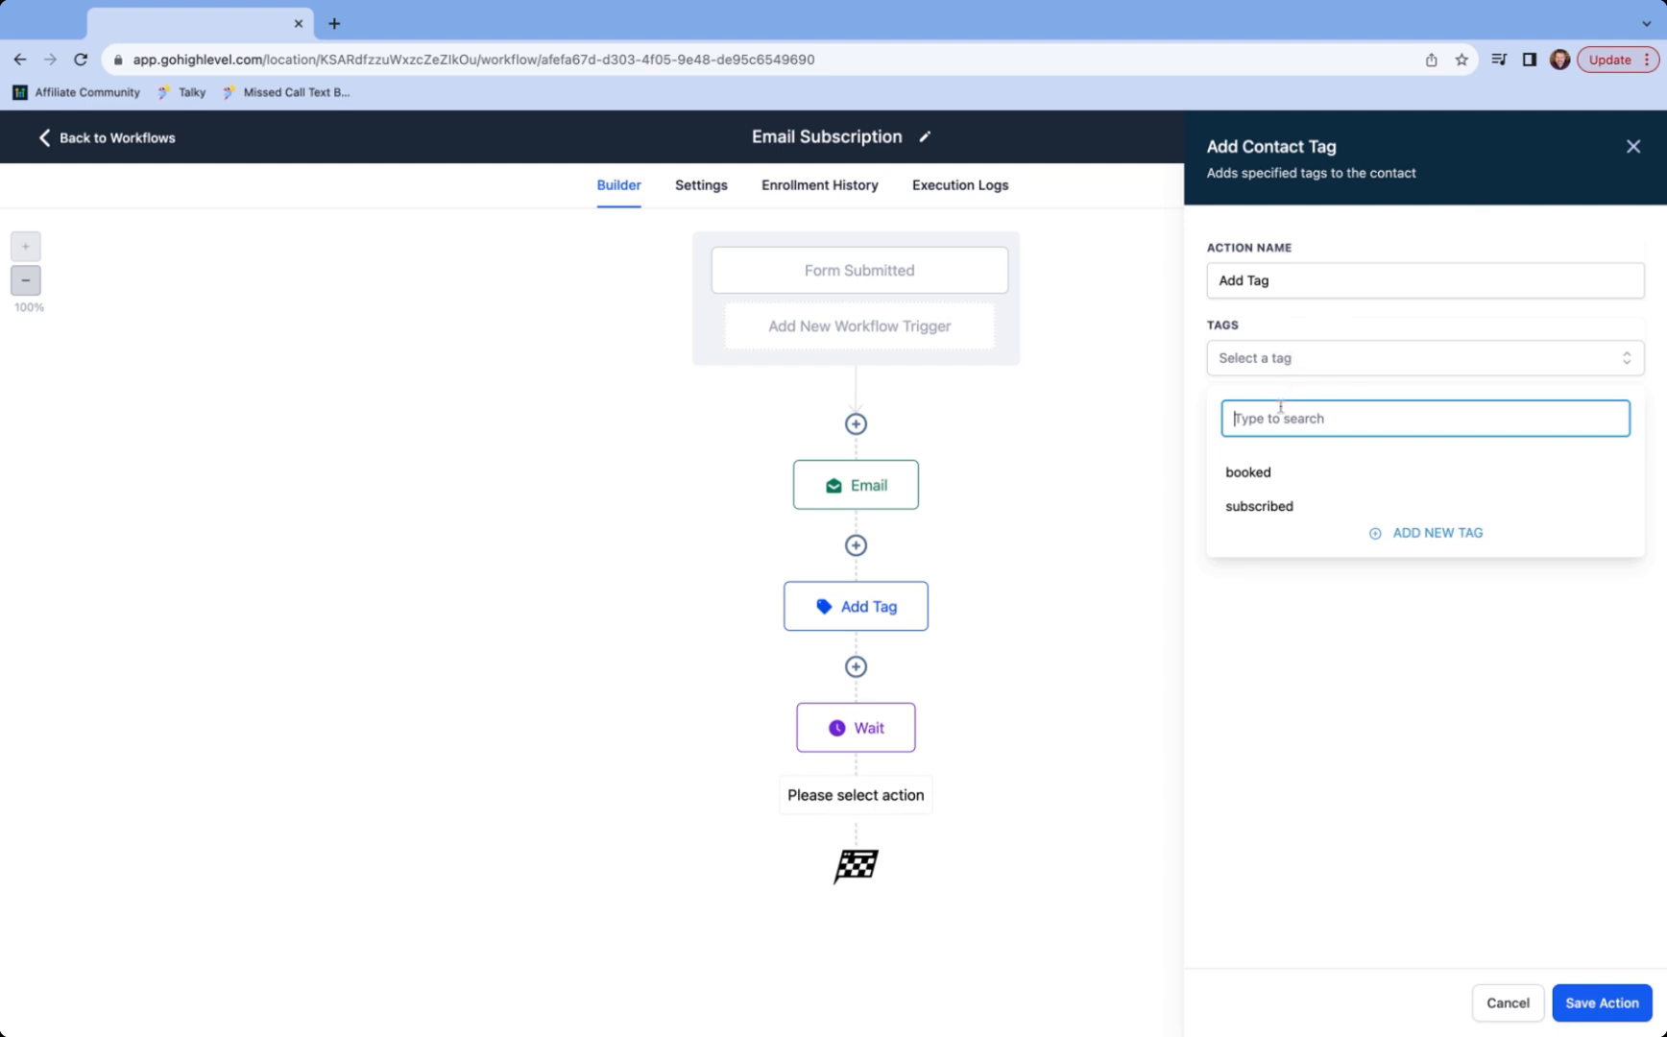
{"action": "type", "text": "su"}
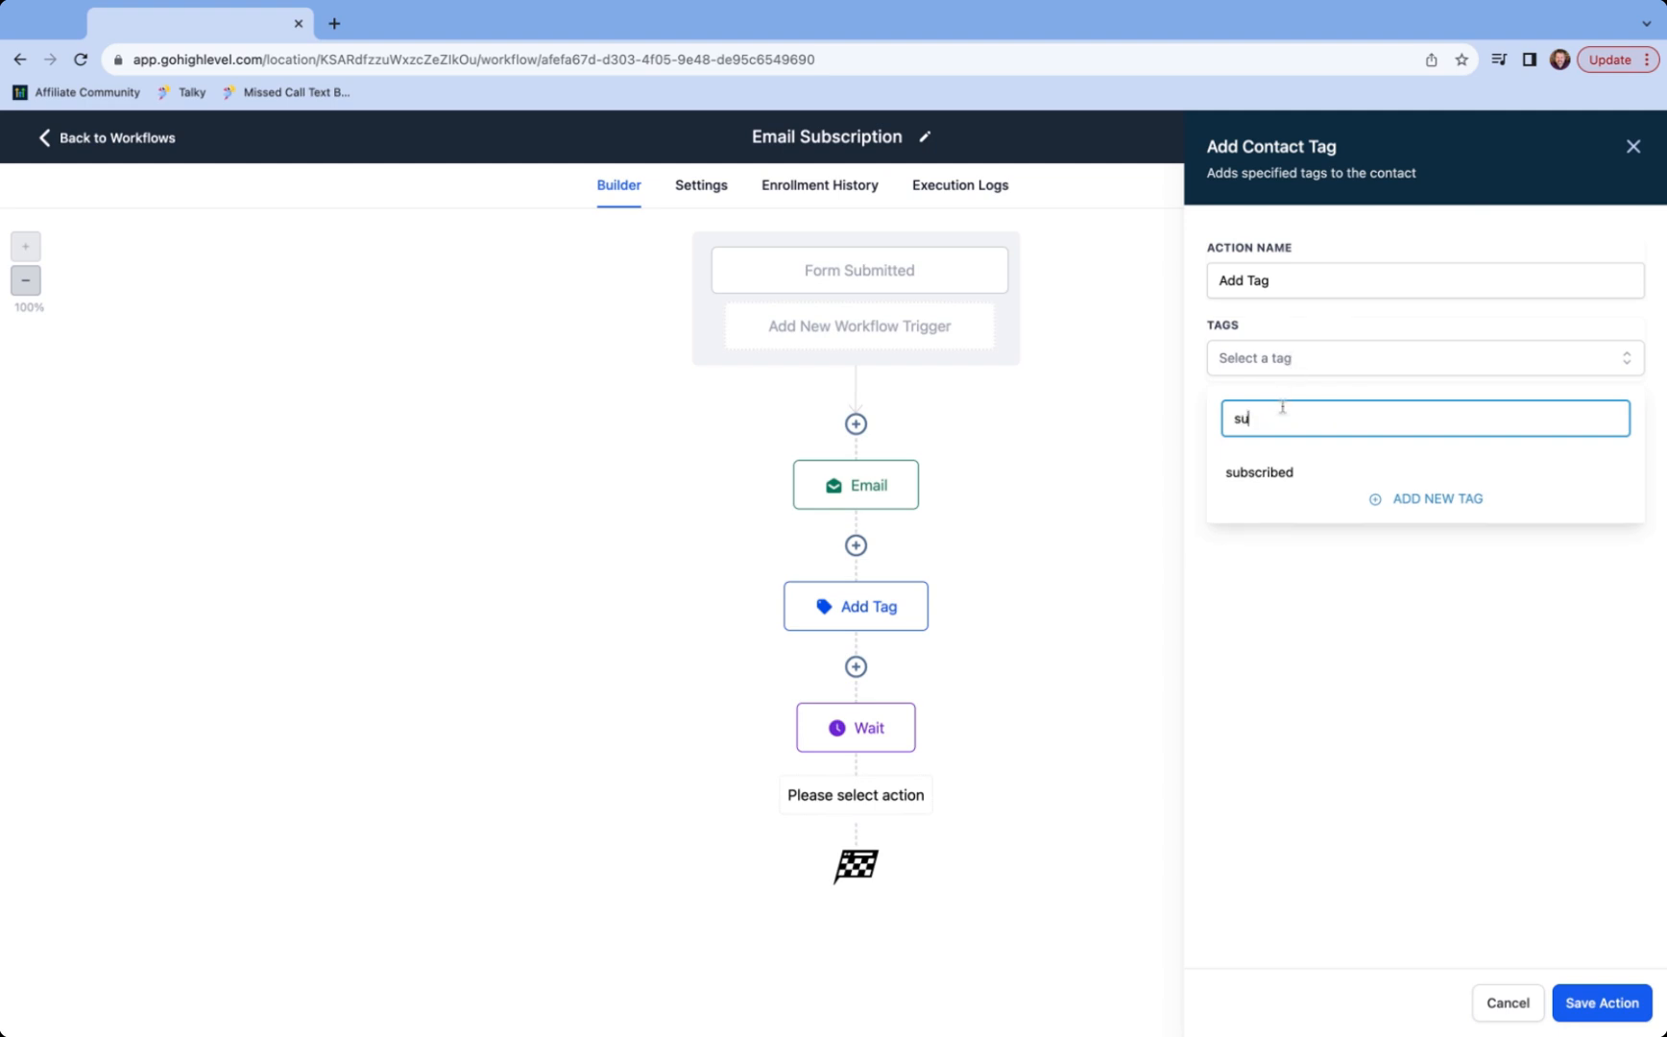
{"action": "type", "text": "bscribe confirm"}
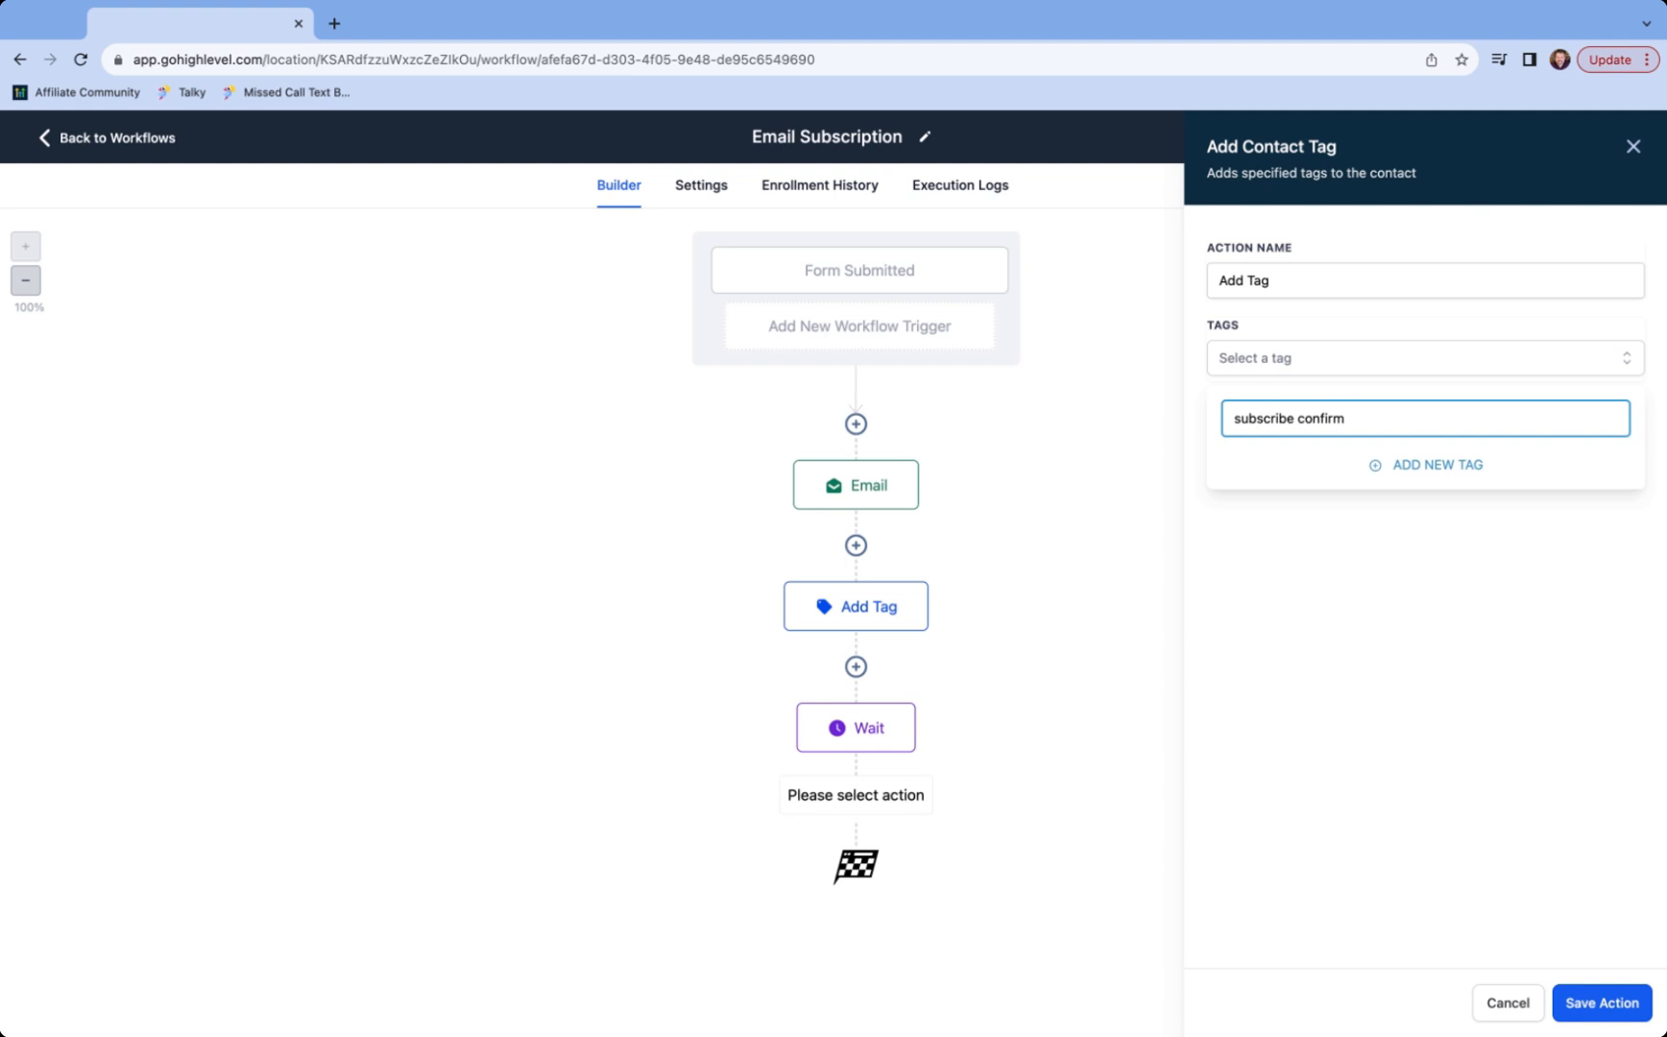
{"action": "left_click", "coordinate": [1433, 467]}
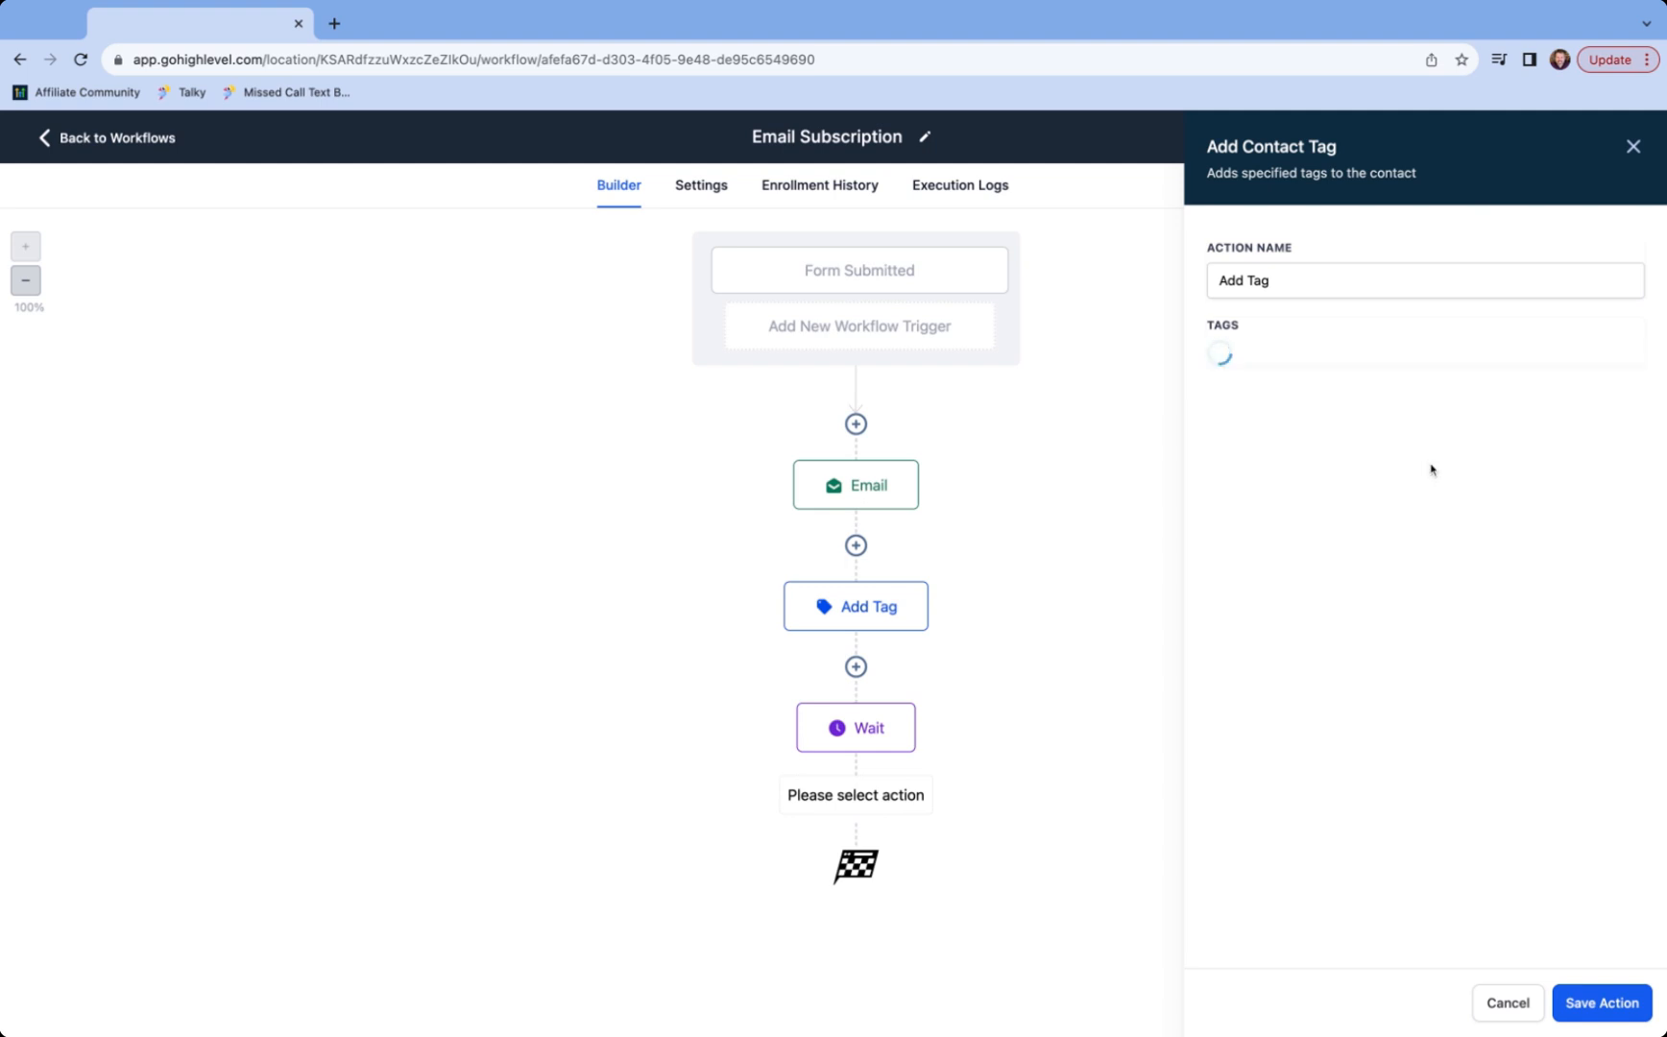
{"action": "left_click", "coordinate": [1614, 1003]}
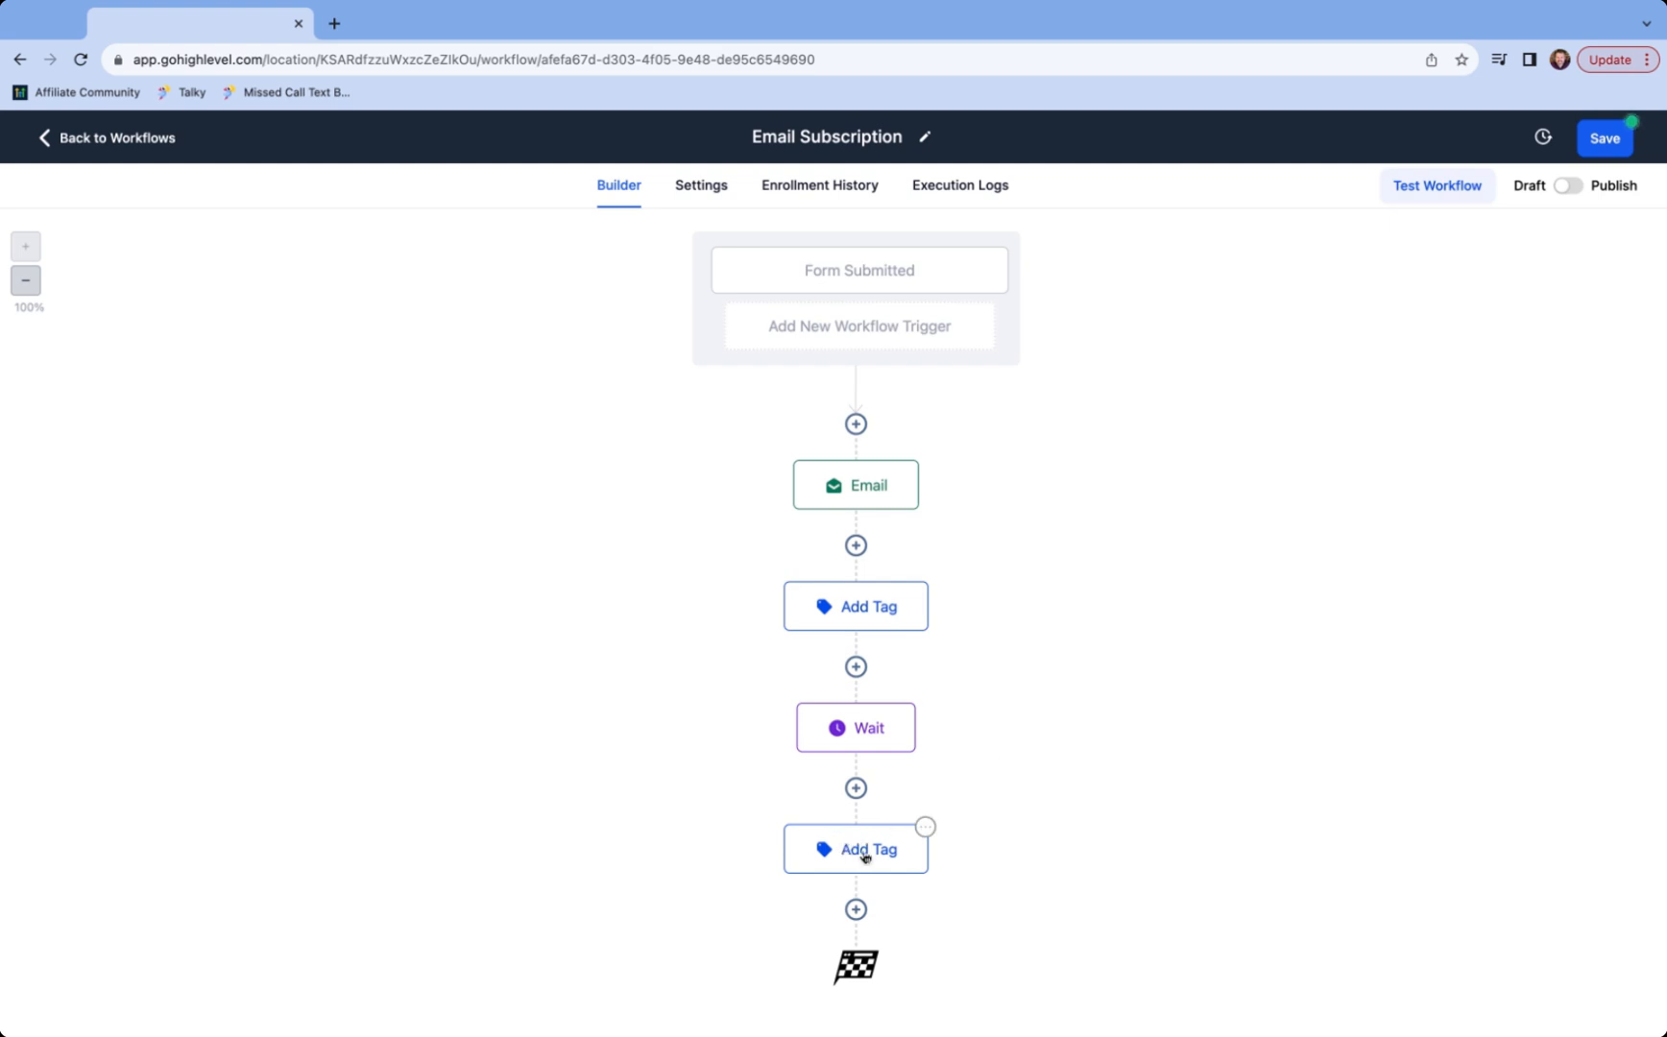
- Publish and save the Email Subscription workflow, then return to the workflows list
{"action": "left_click", "coordinate": [1566, 186]}
{"action": "left_click", "coordinate": [1604, 140]}
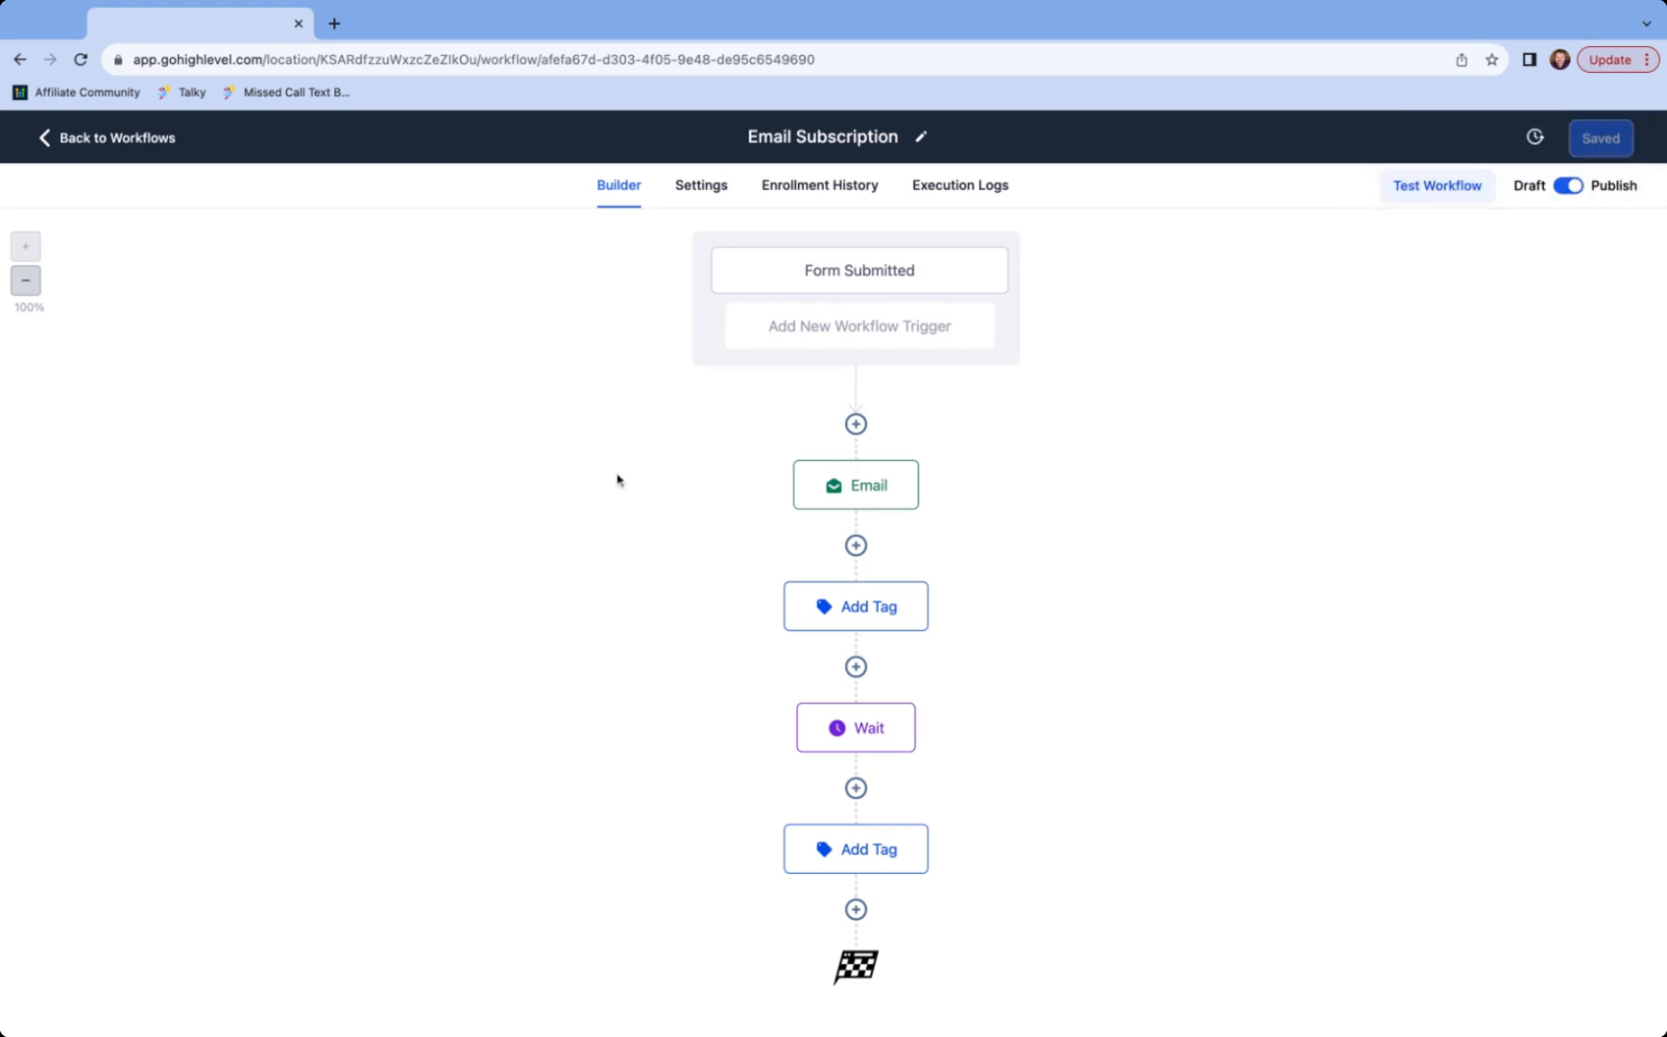
{"action": "left_click", "coordinate": [96, 139]}
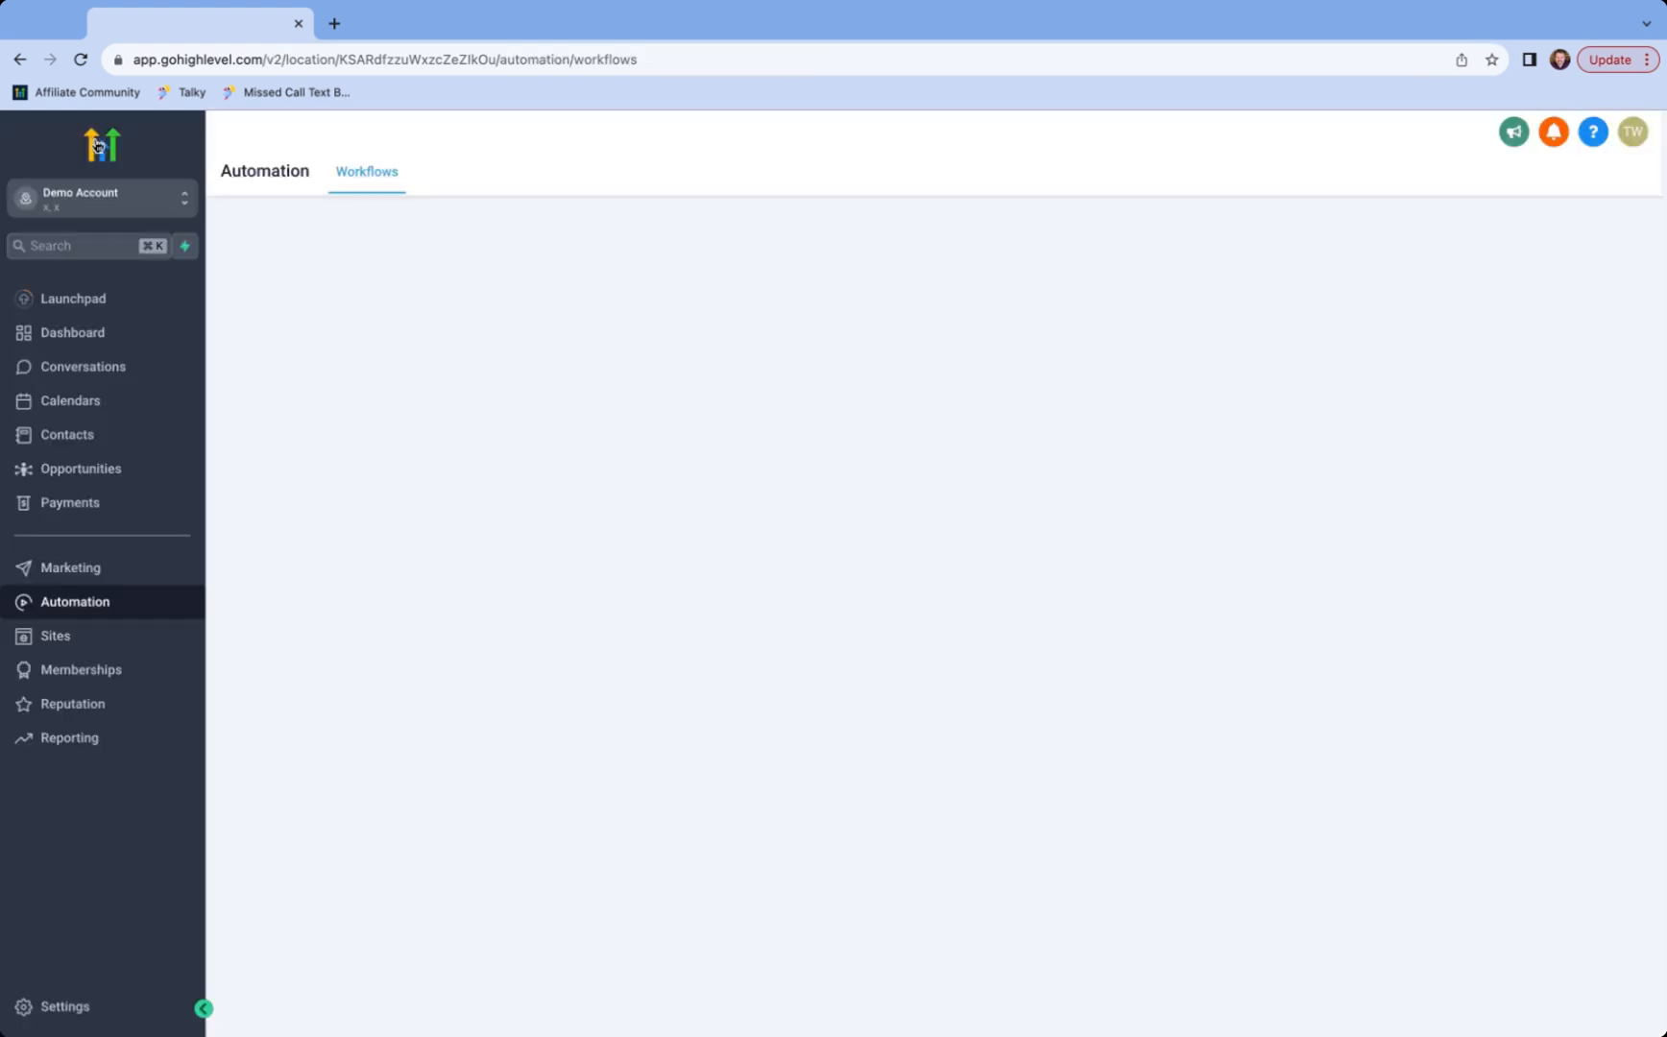
- Preview the Email Newsletter funnel's Email Subscribe page in a new tab
{"action": "left_click", "coordinate": [65, 638]}
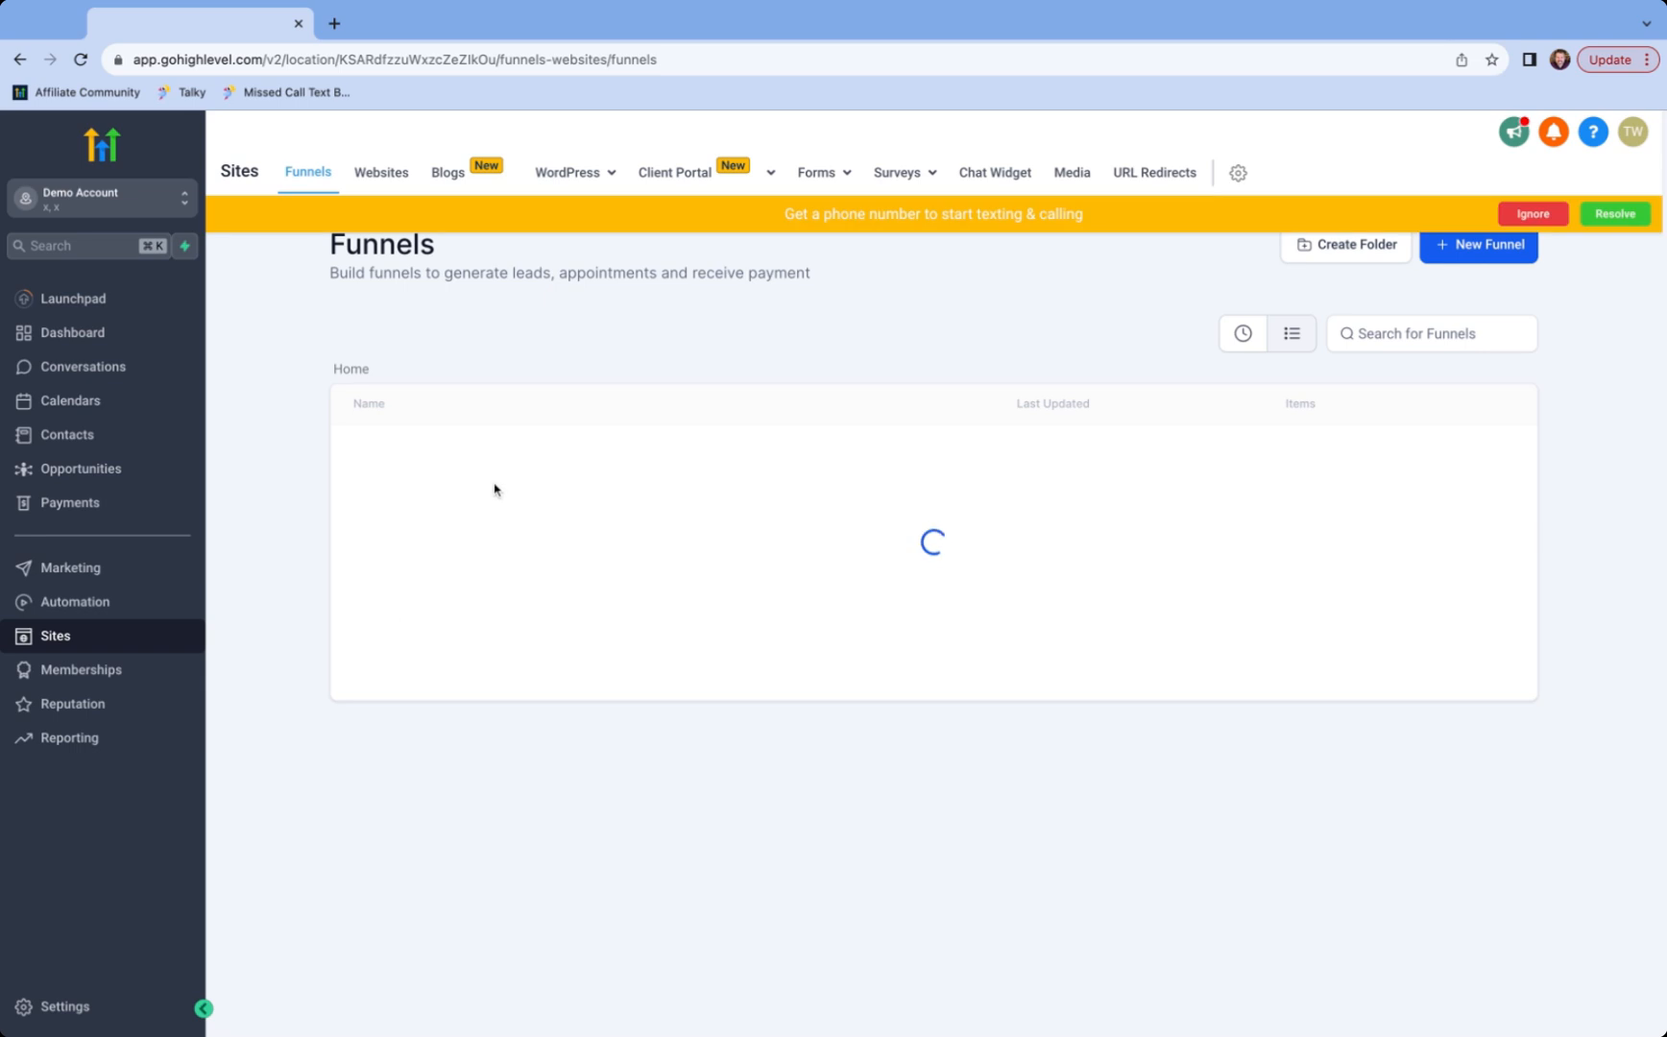
{"action": "left_click", "coordinate": [420, 453]}
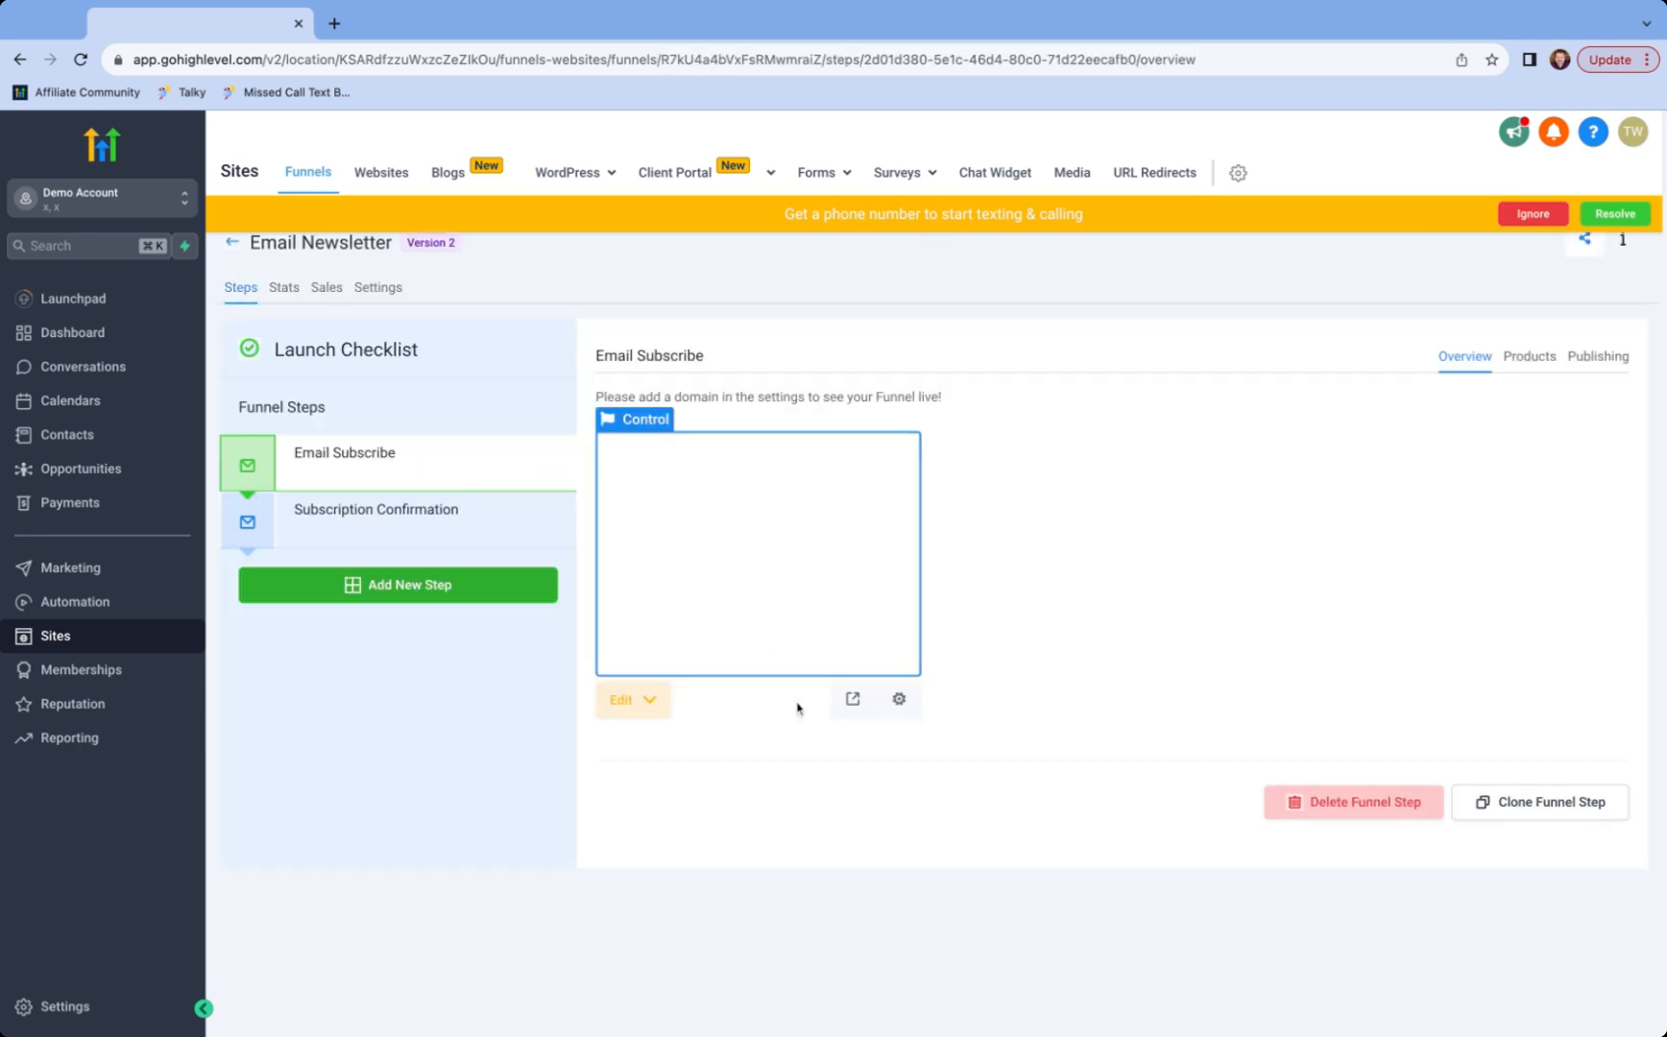
{"action": "left_click", "coordinate": [855, 700]}
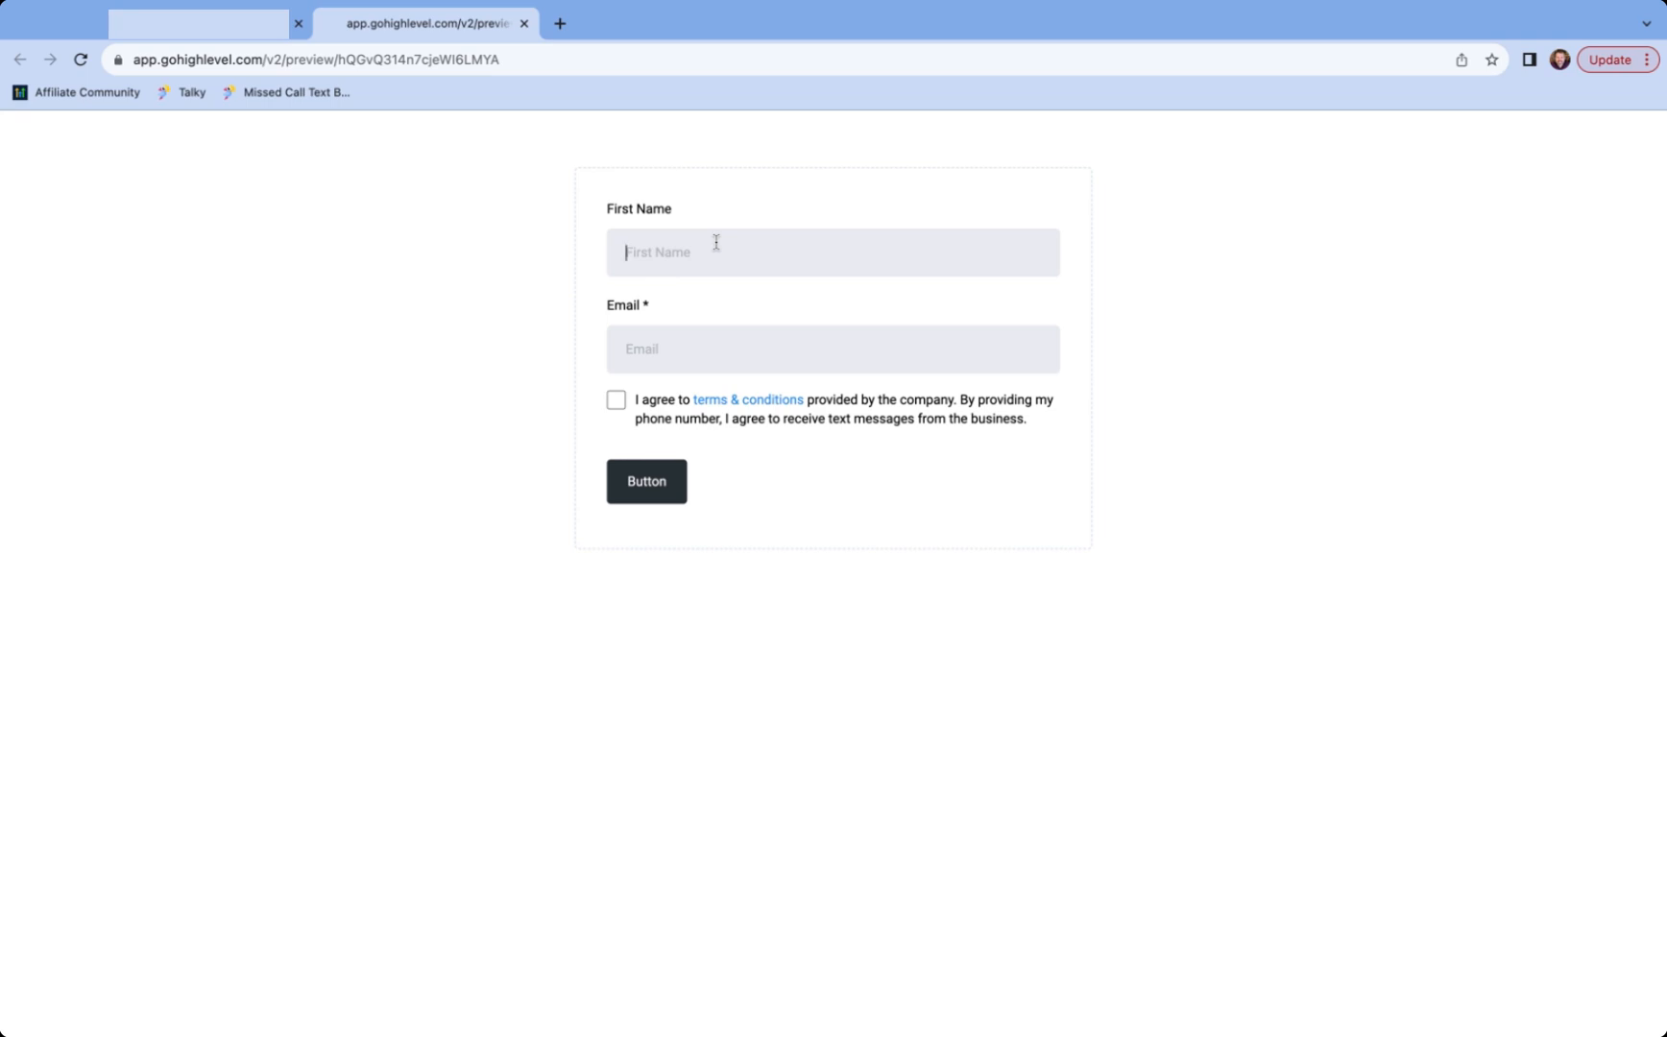
- Fill in the test contact's first name and e-mail, agree to the terms, and submit
{"action": "type", "text": "Tim"}
{"action": "left_click", "coordinate": [684, 363]}
{"action": "left_click", "coordinate": [617, 403]}
{"action": "left_click", "coordinate": [631, 488]}
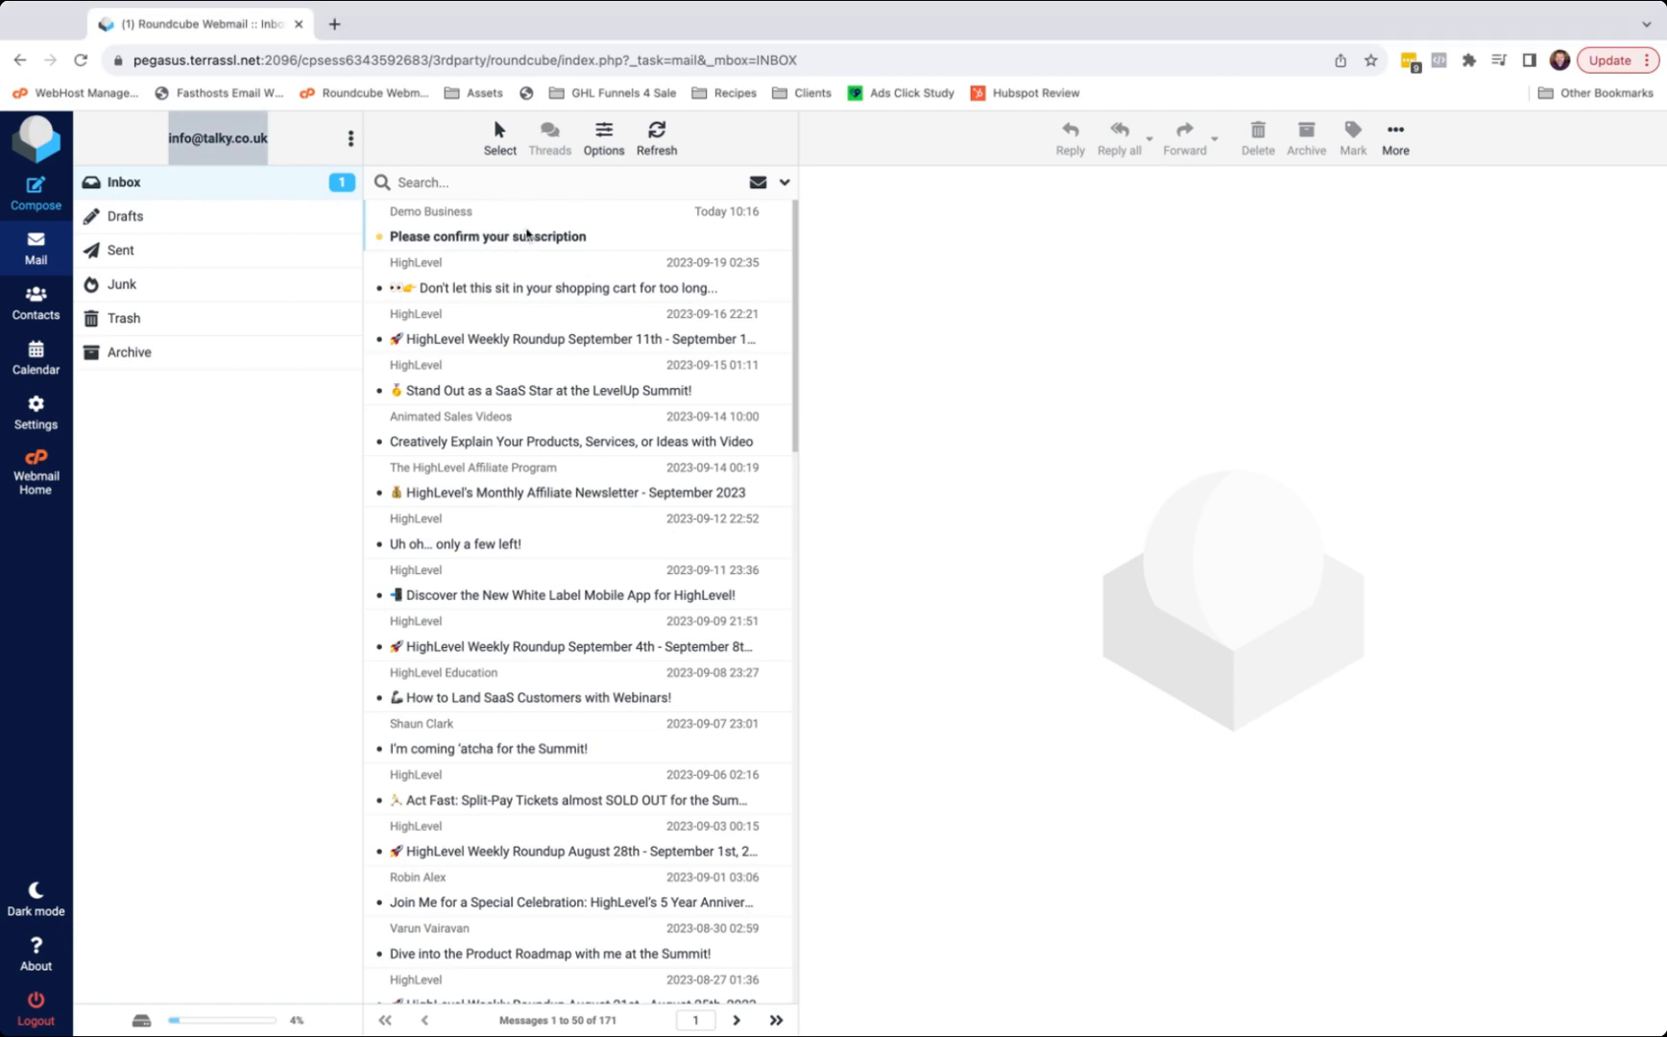
- Open the 'Please confirm your subscription' email and click its 'this link' confirmation link
{"action": "left_click", "coordinate": [527, 234]}
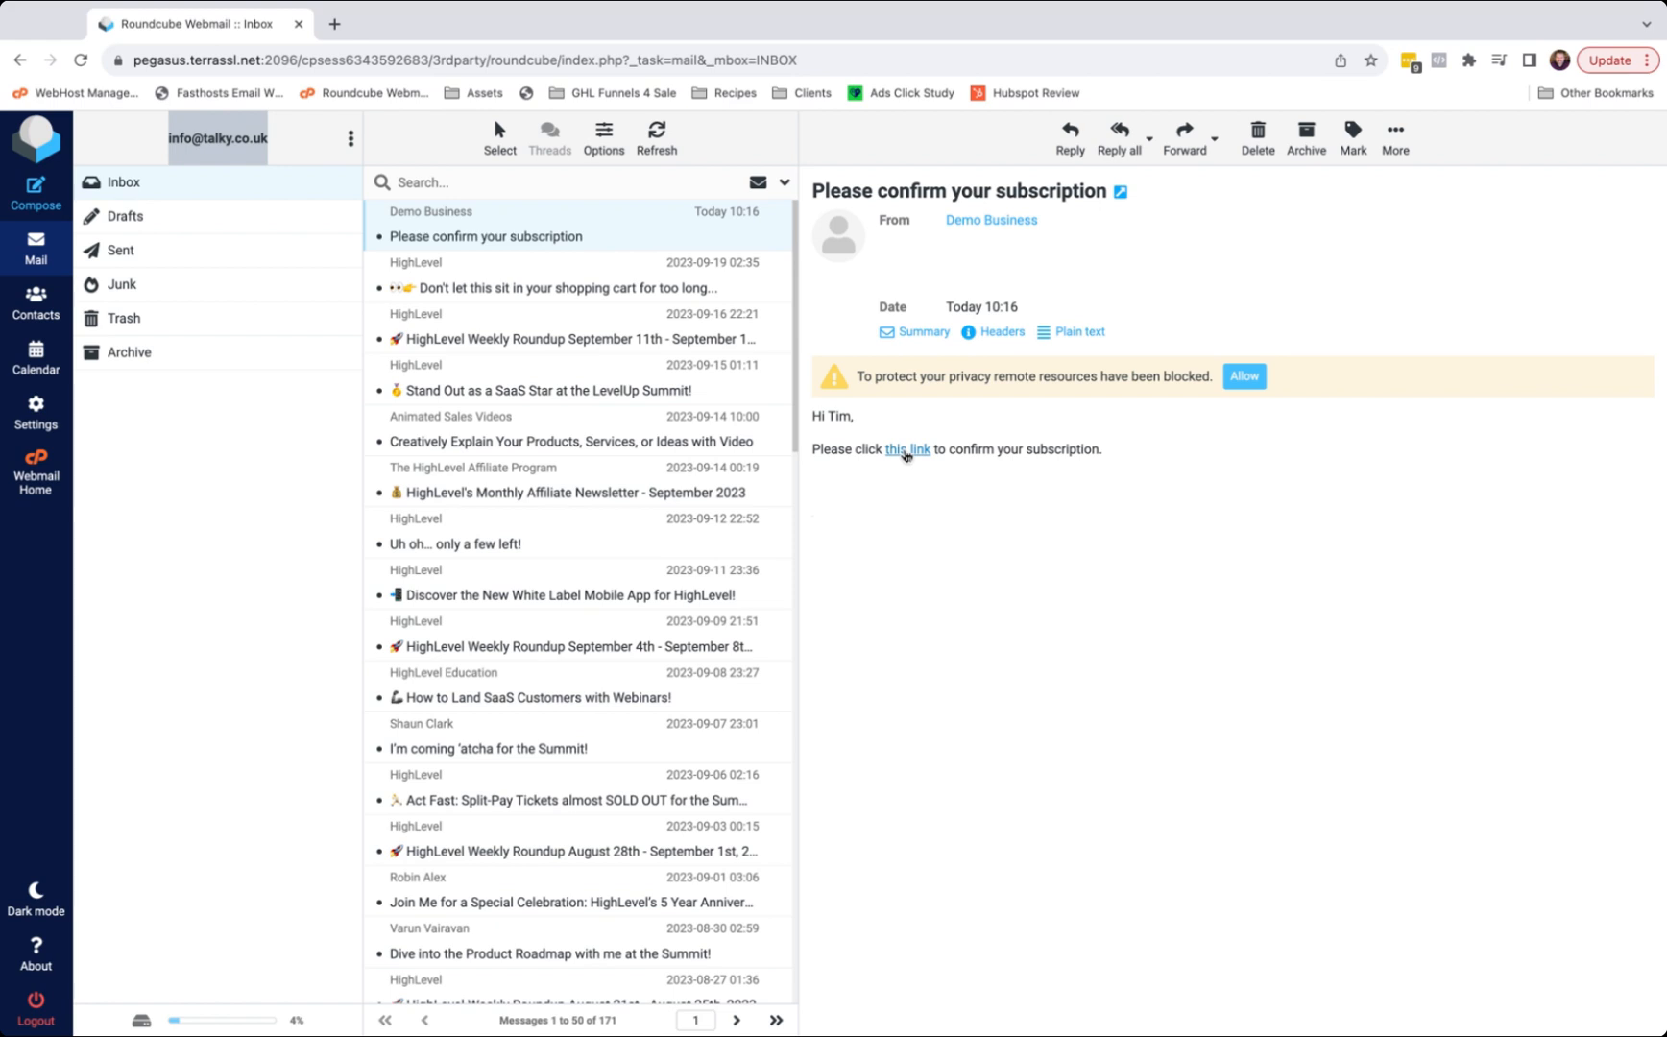
{"action": "left_click", "coordinate": [905, 449]}
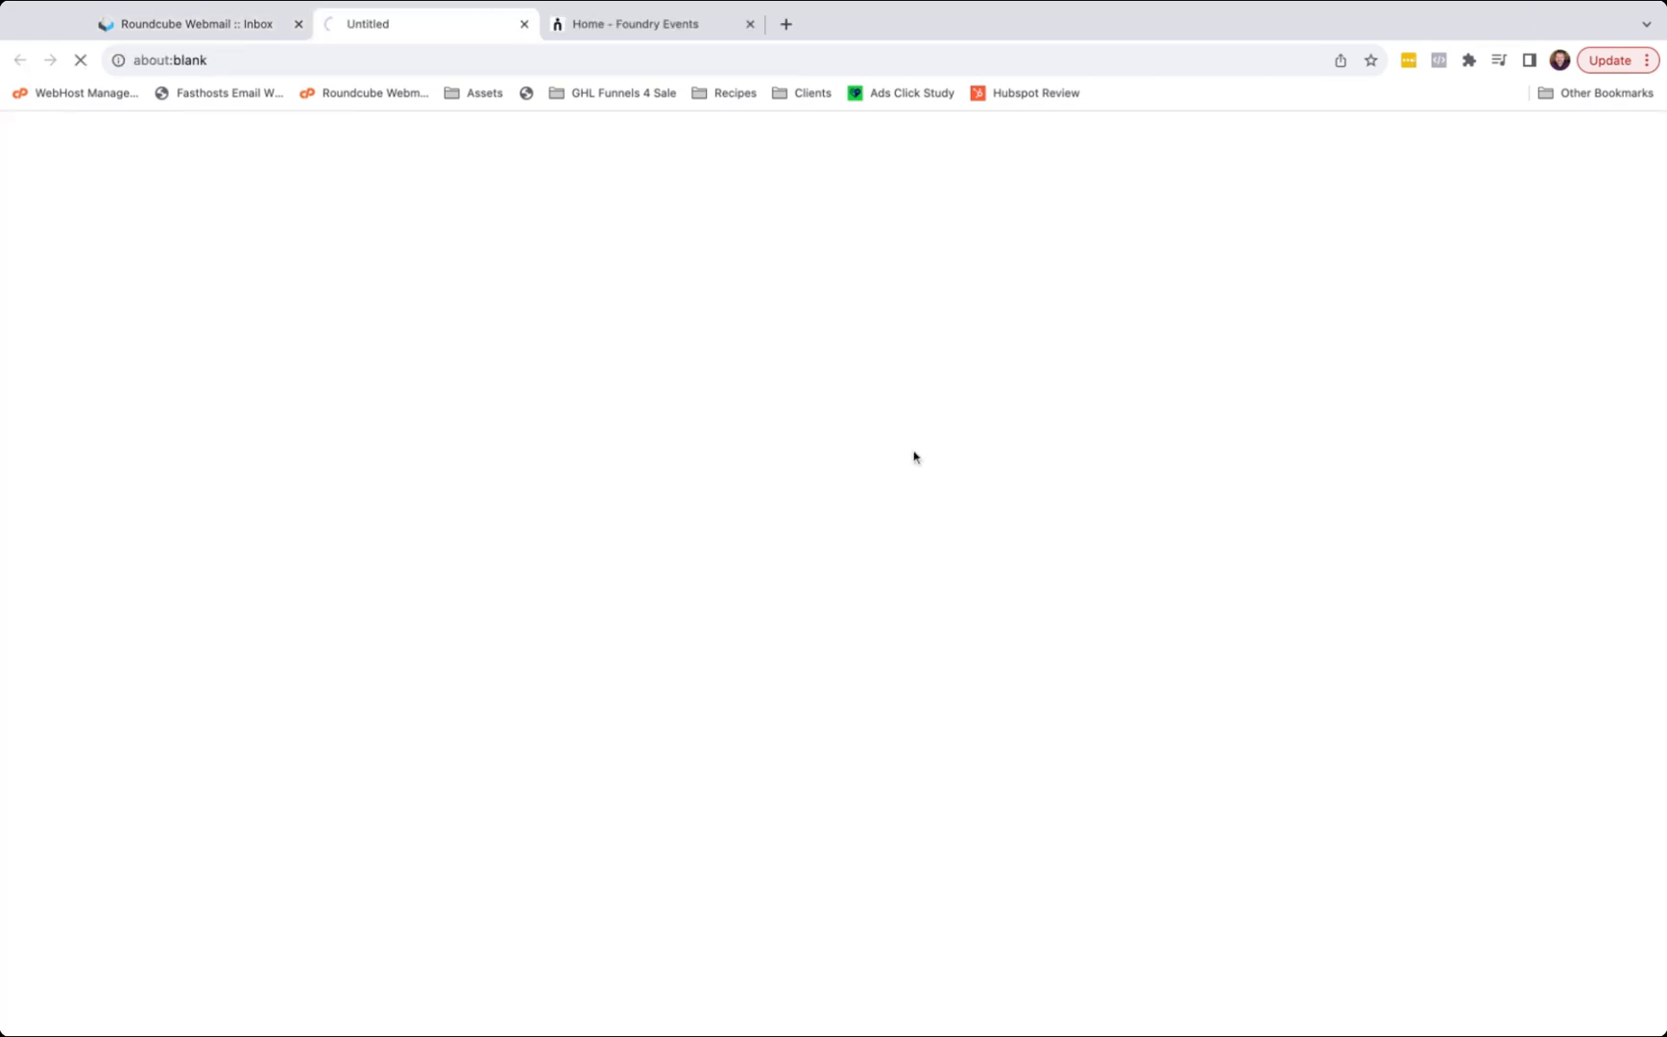